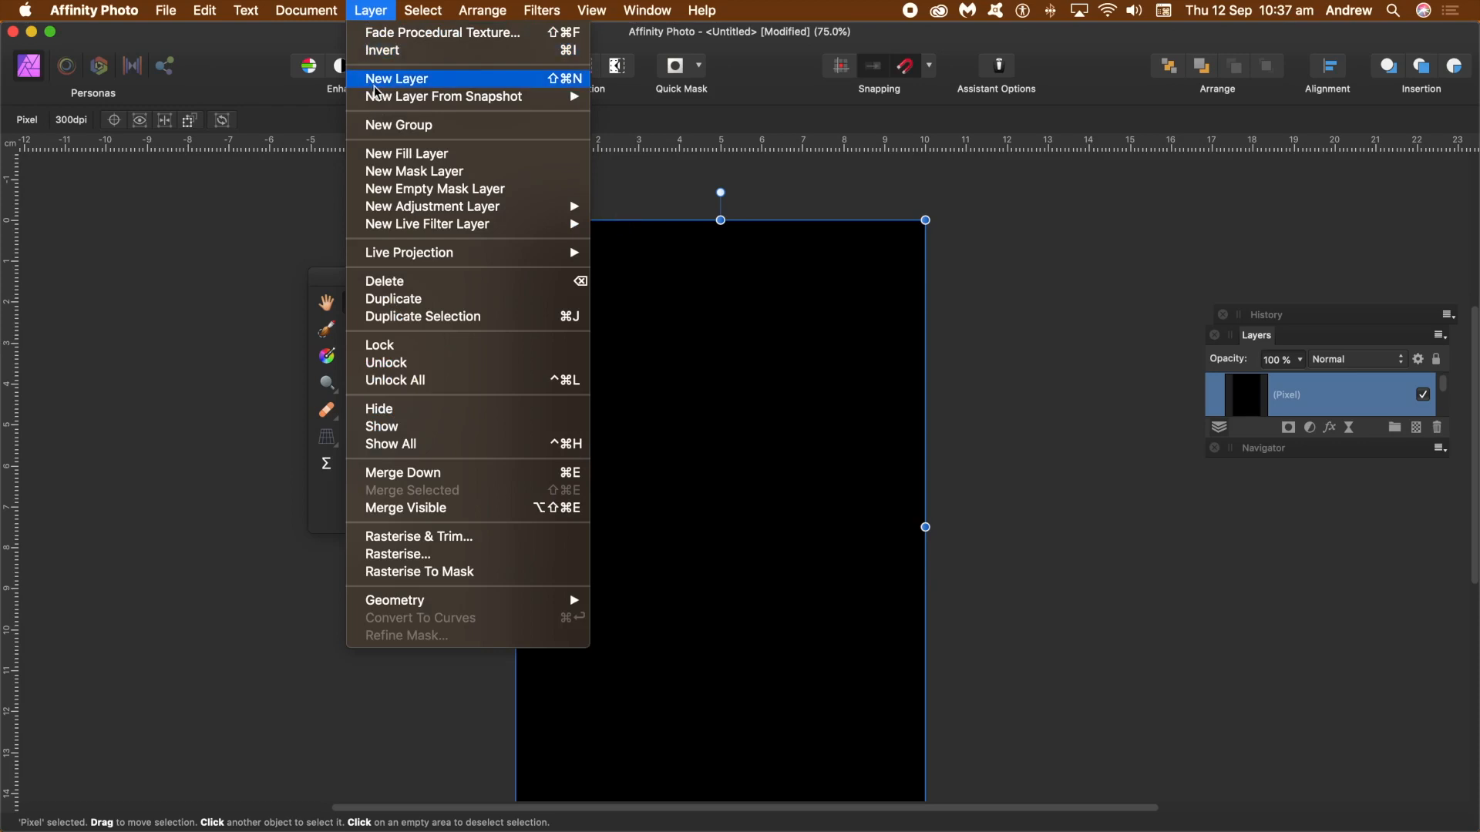
- Add a new pixel layer and fill it with the black custom colour at 100% opacity
click(376, 85)
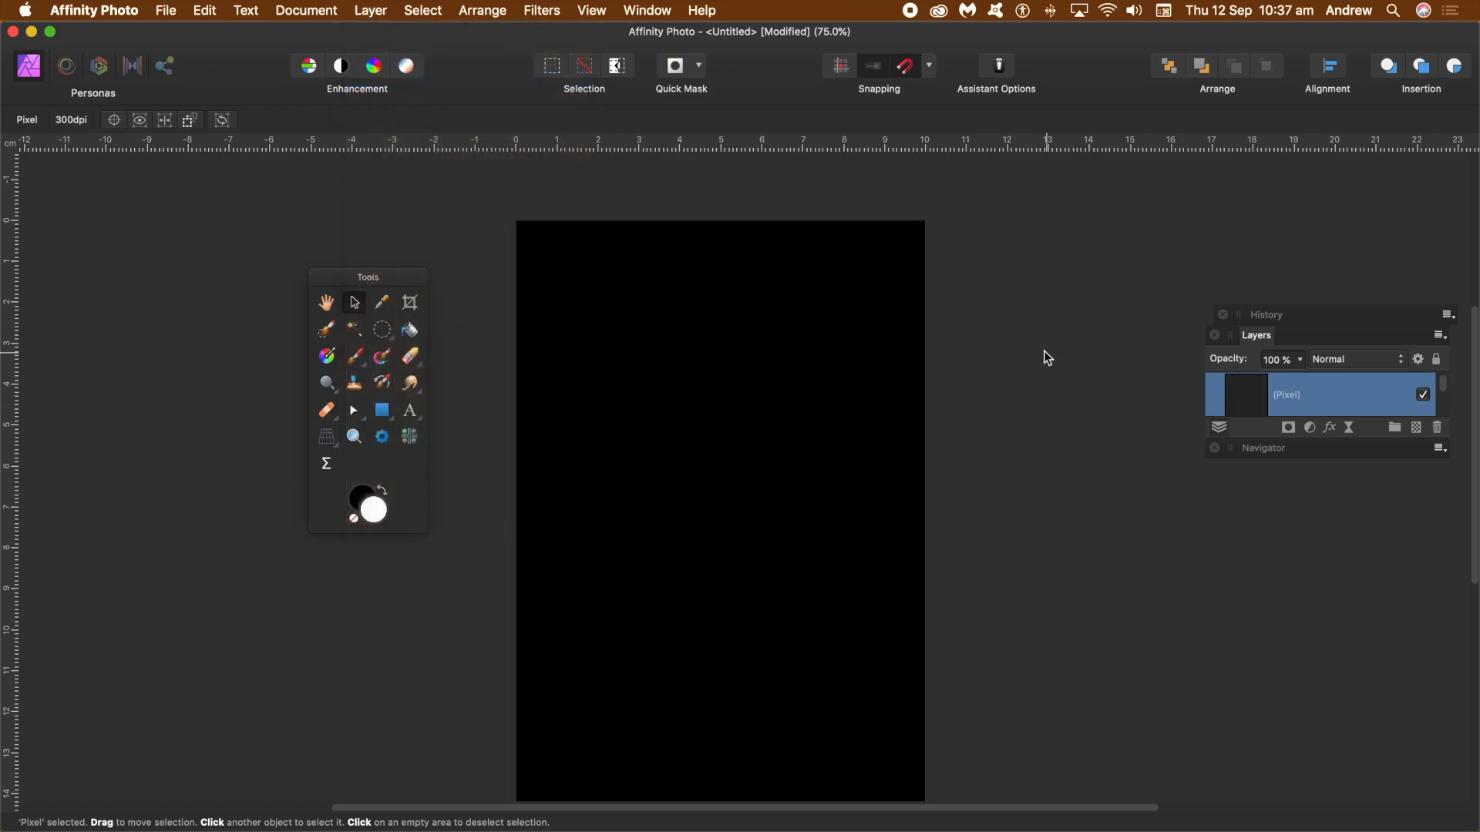
click(202, 10)
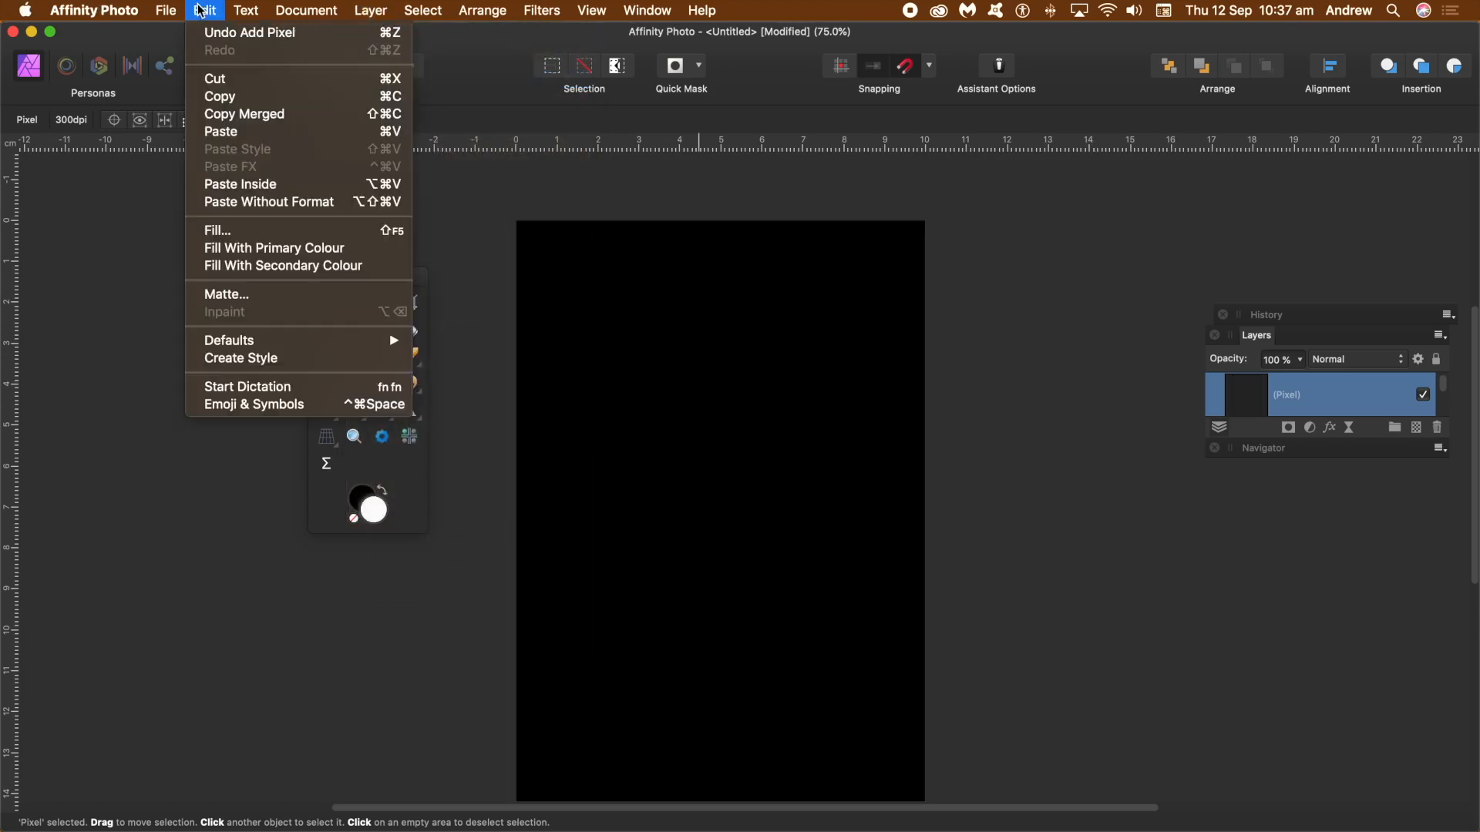
click(212, 226)
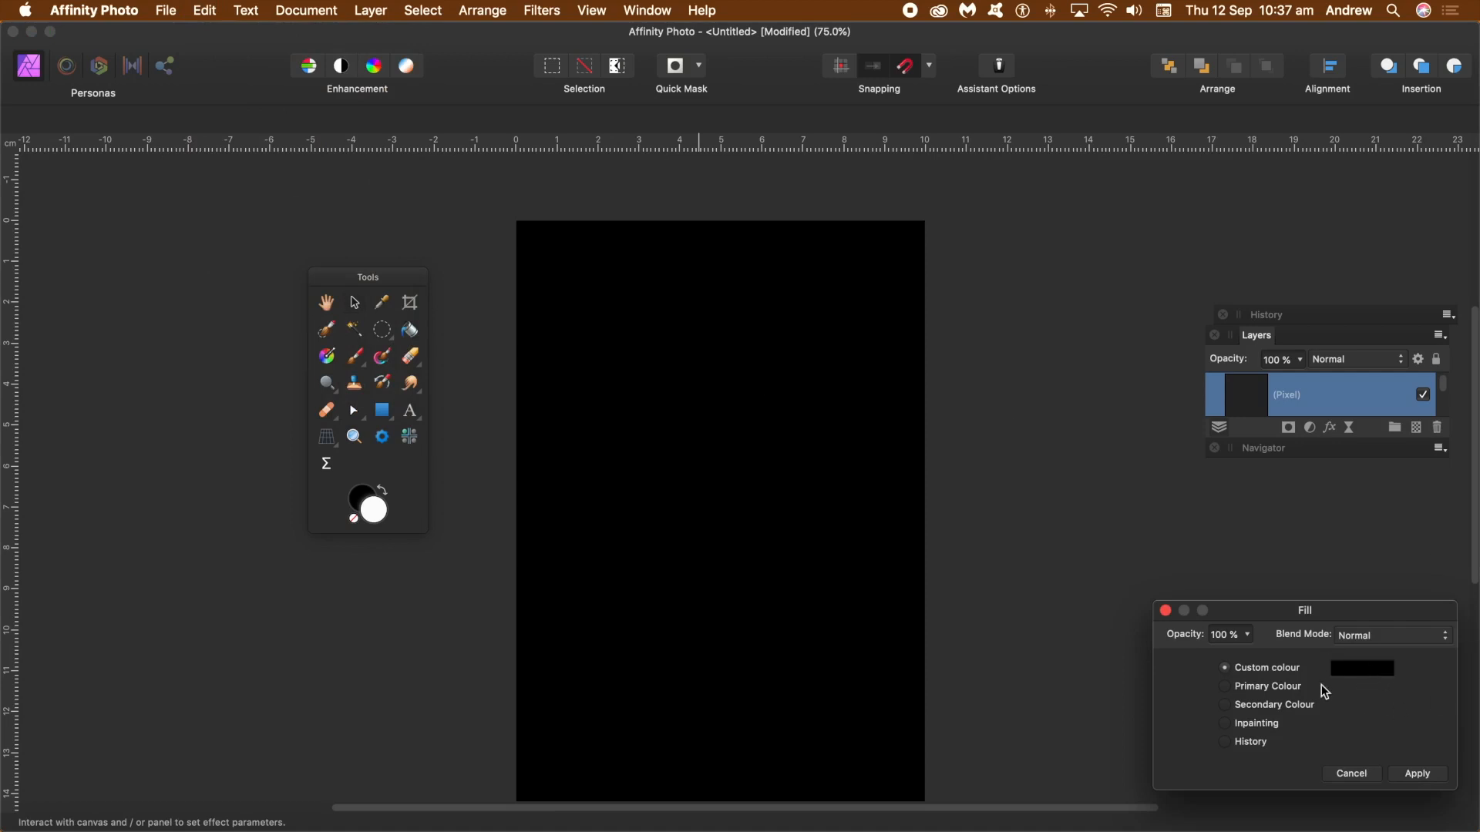
click(1421, 779)
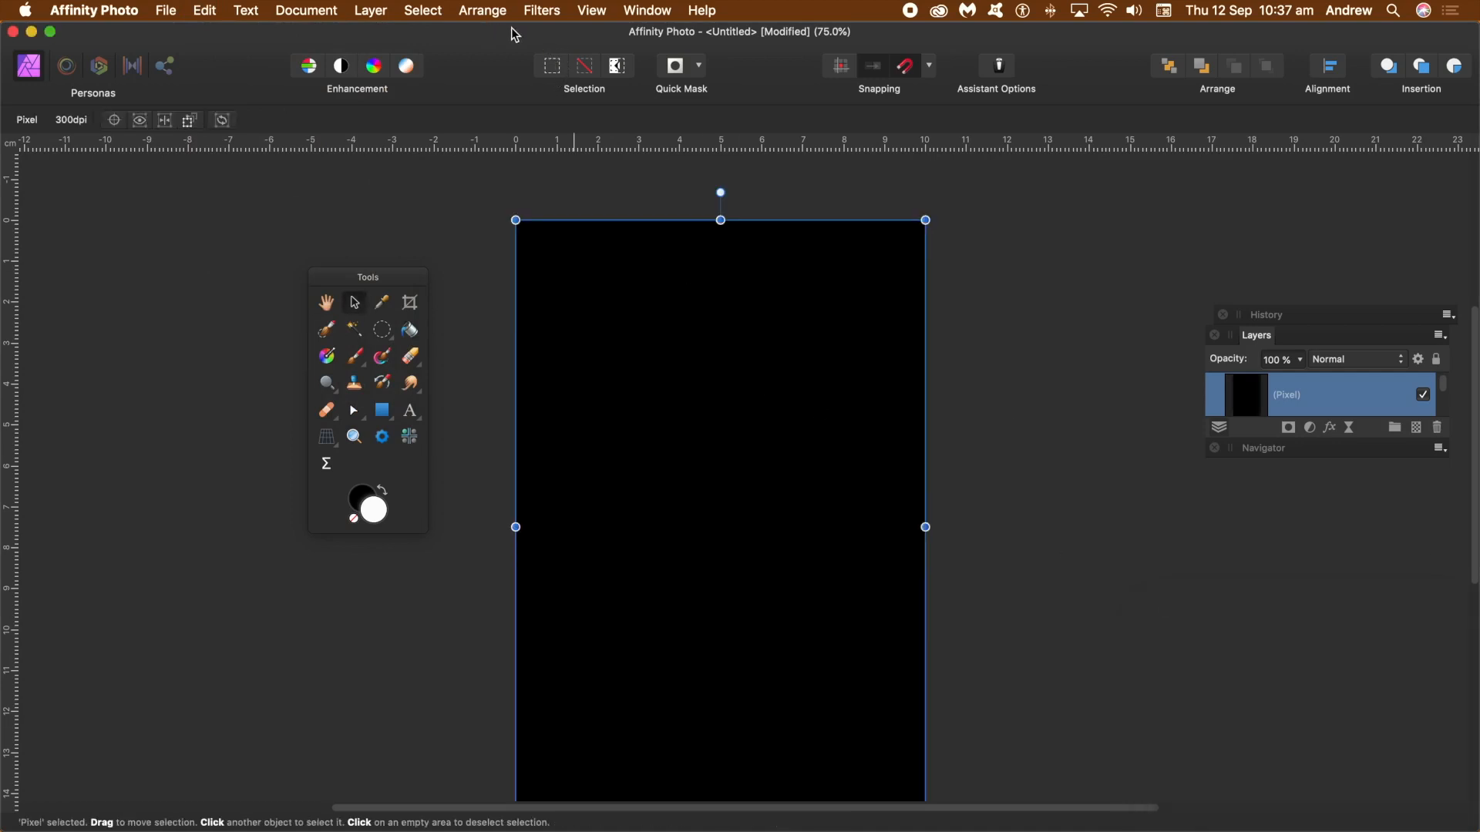
- Start the Procedural Texture filter on the black layer and load the Waves preset
click(543, 10)
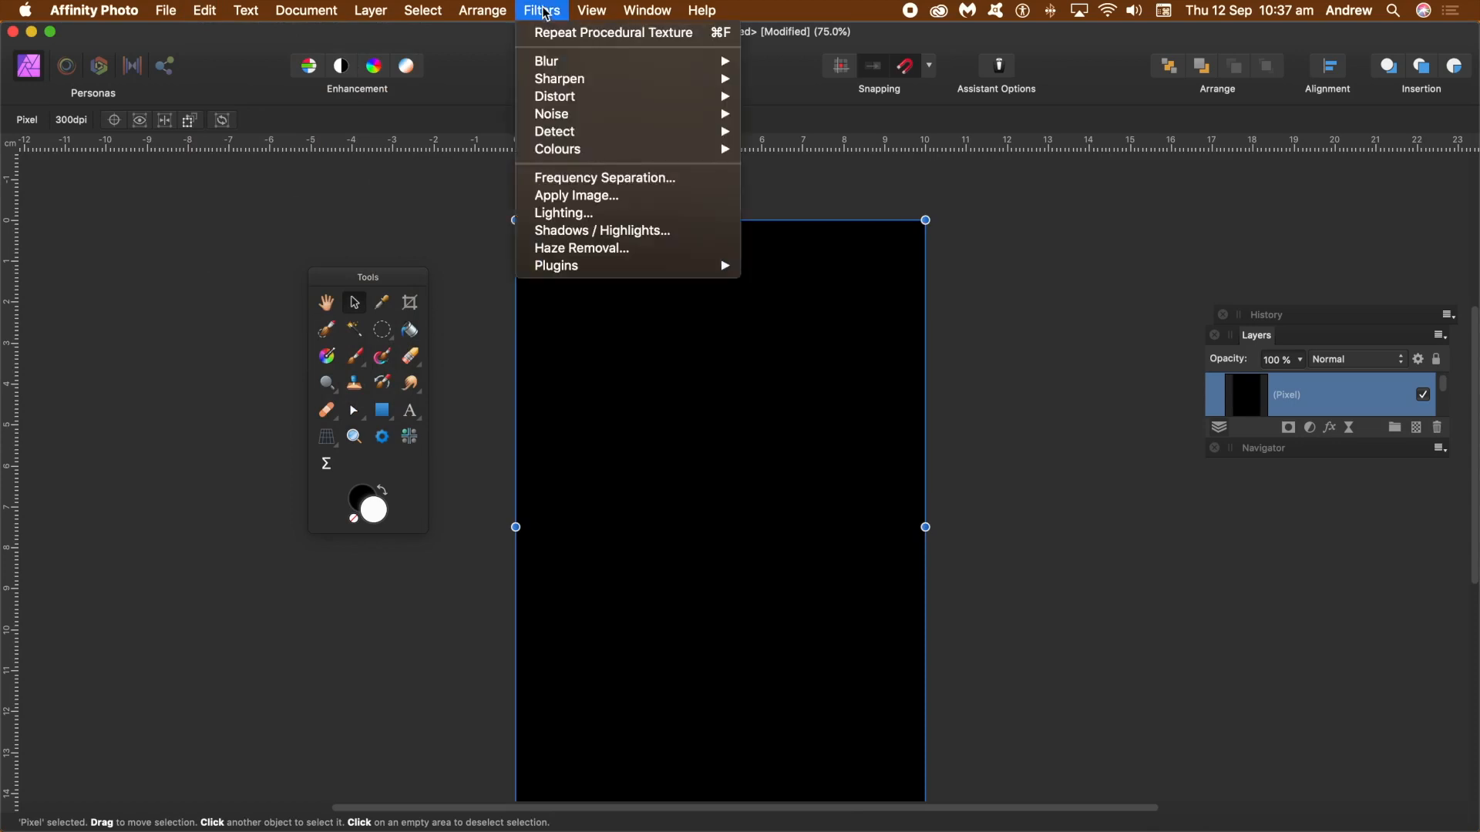
mouse_move(554, 151)
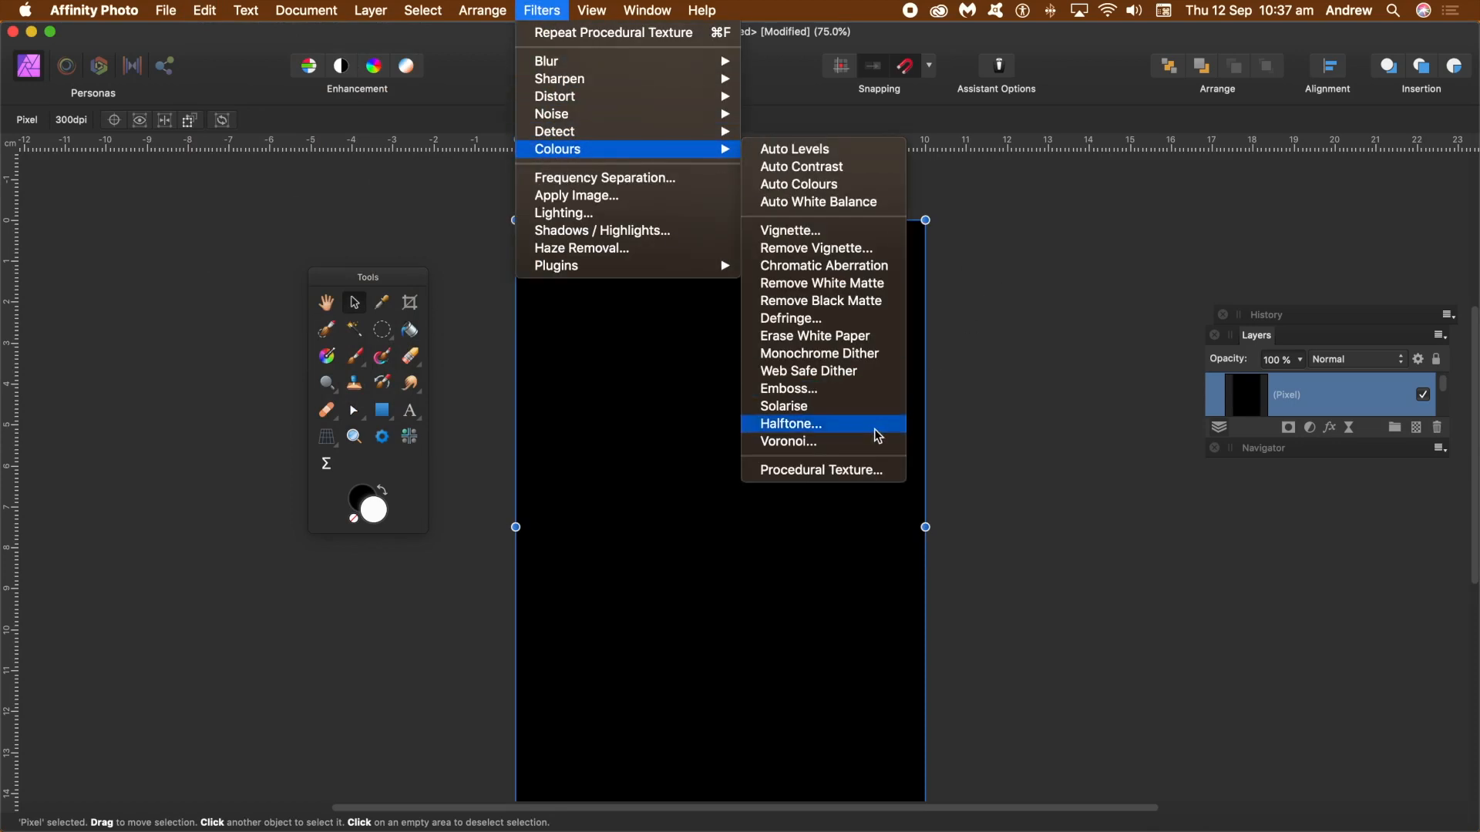
click(851, 472)
drag(1192, 409, 793, 239)
click(927, 271)
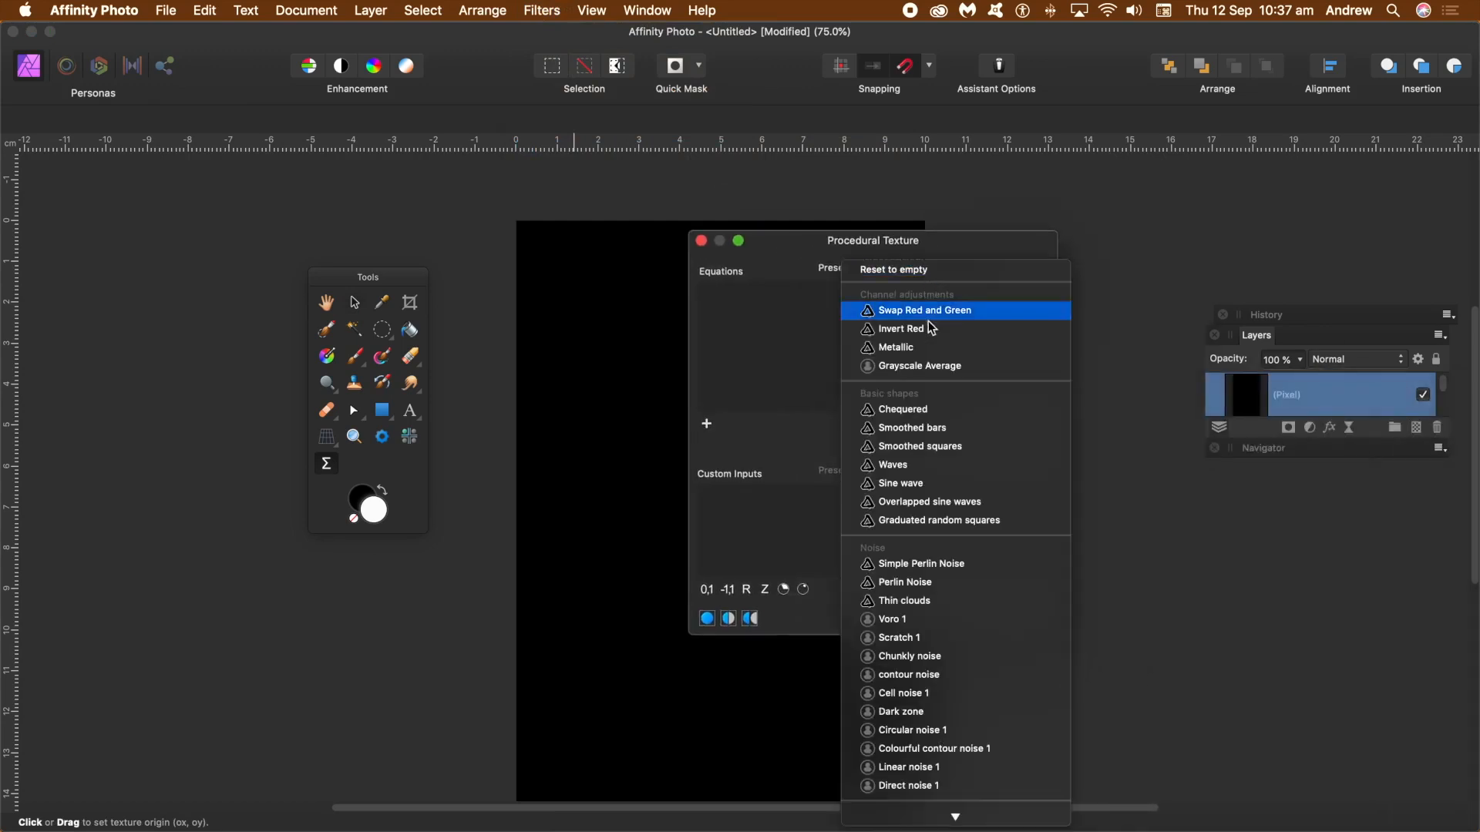
click(915, 467)
drag(816, 238, 1057, 258)
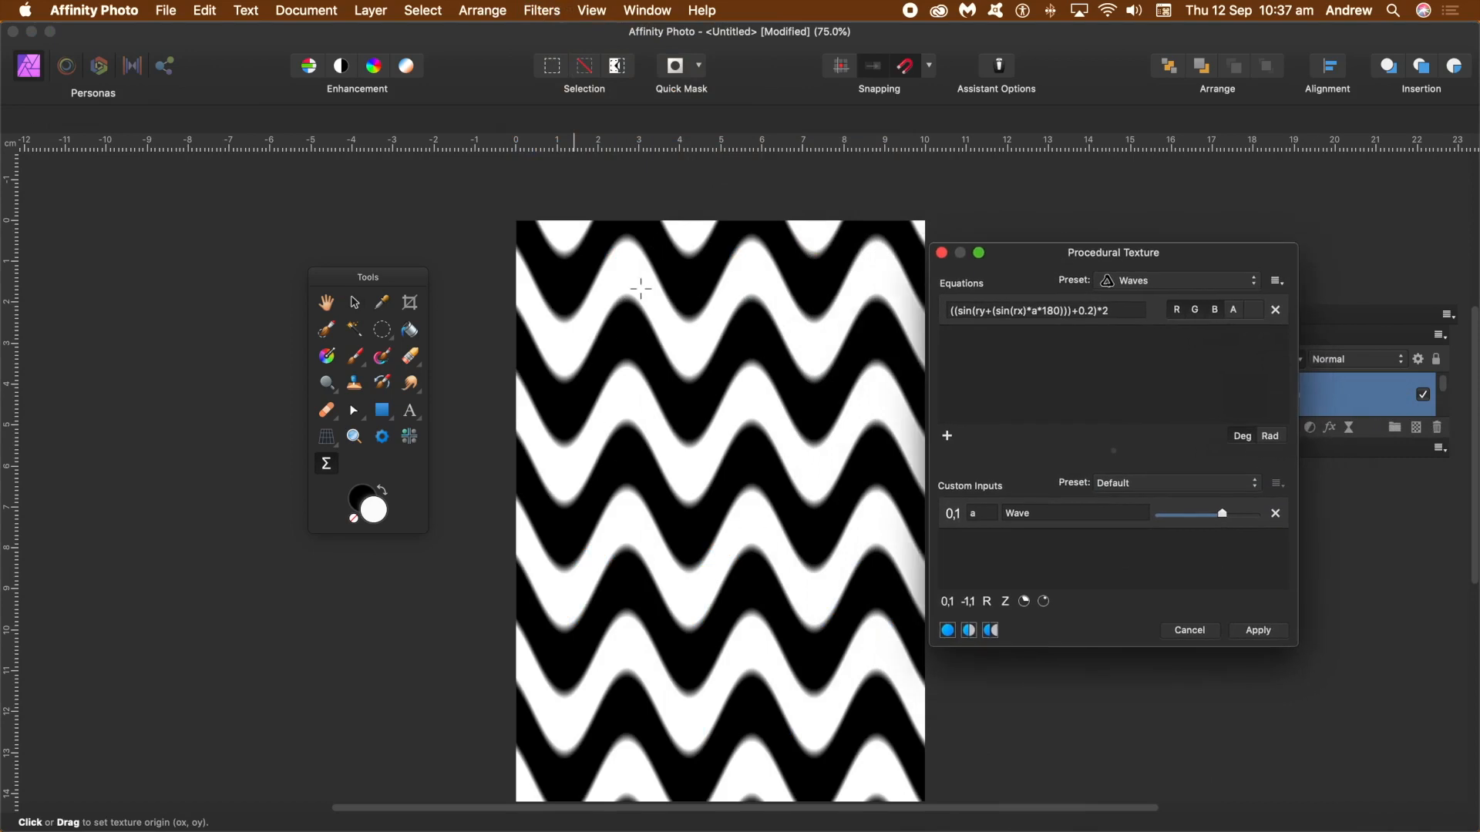
click(1177, 286)
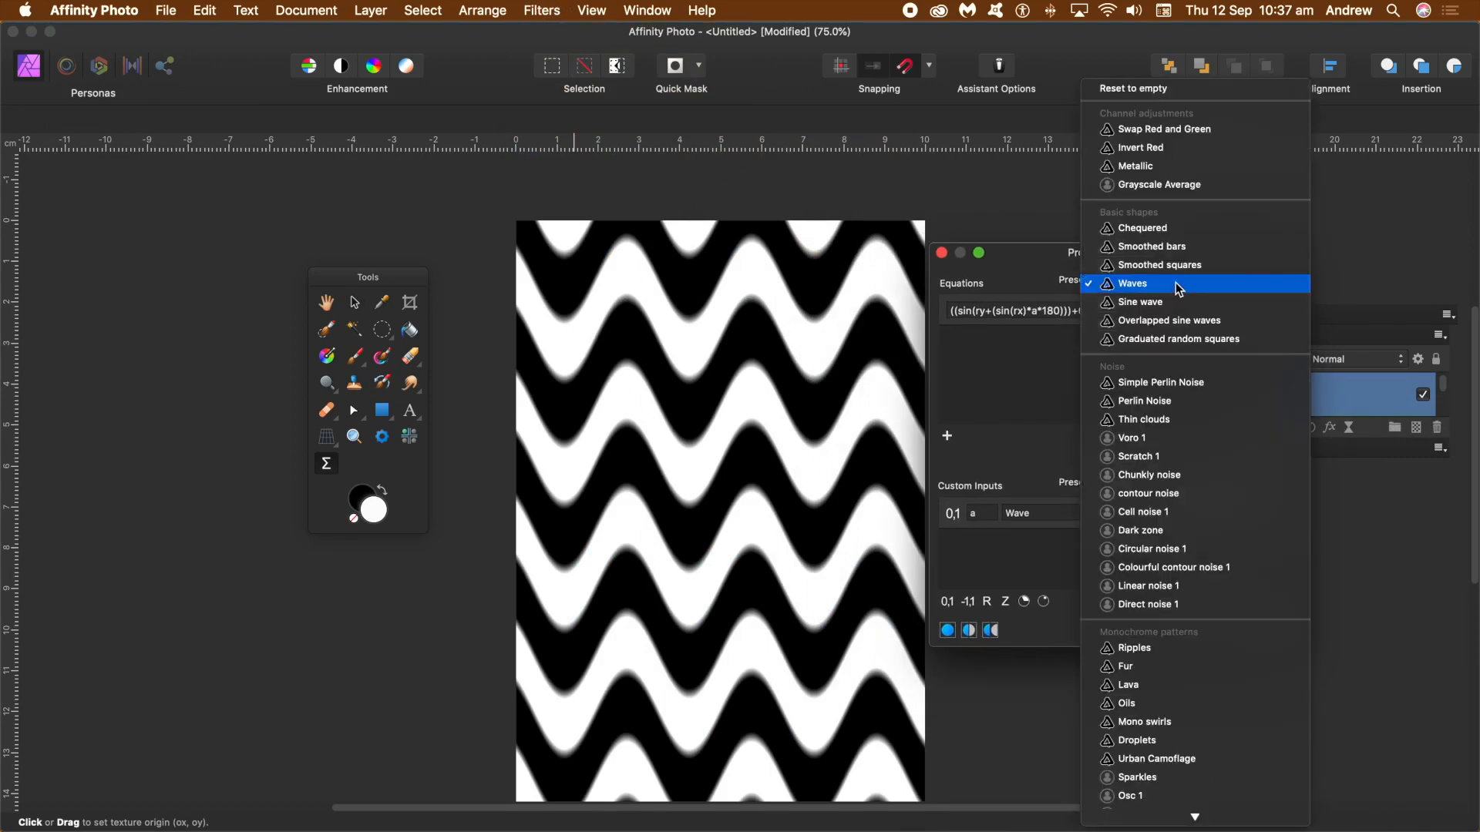
click(1152, 285)
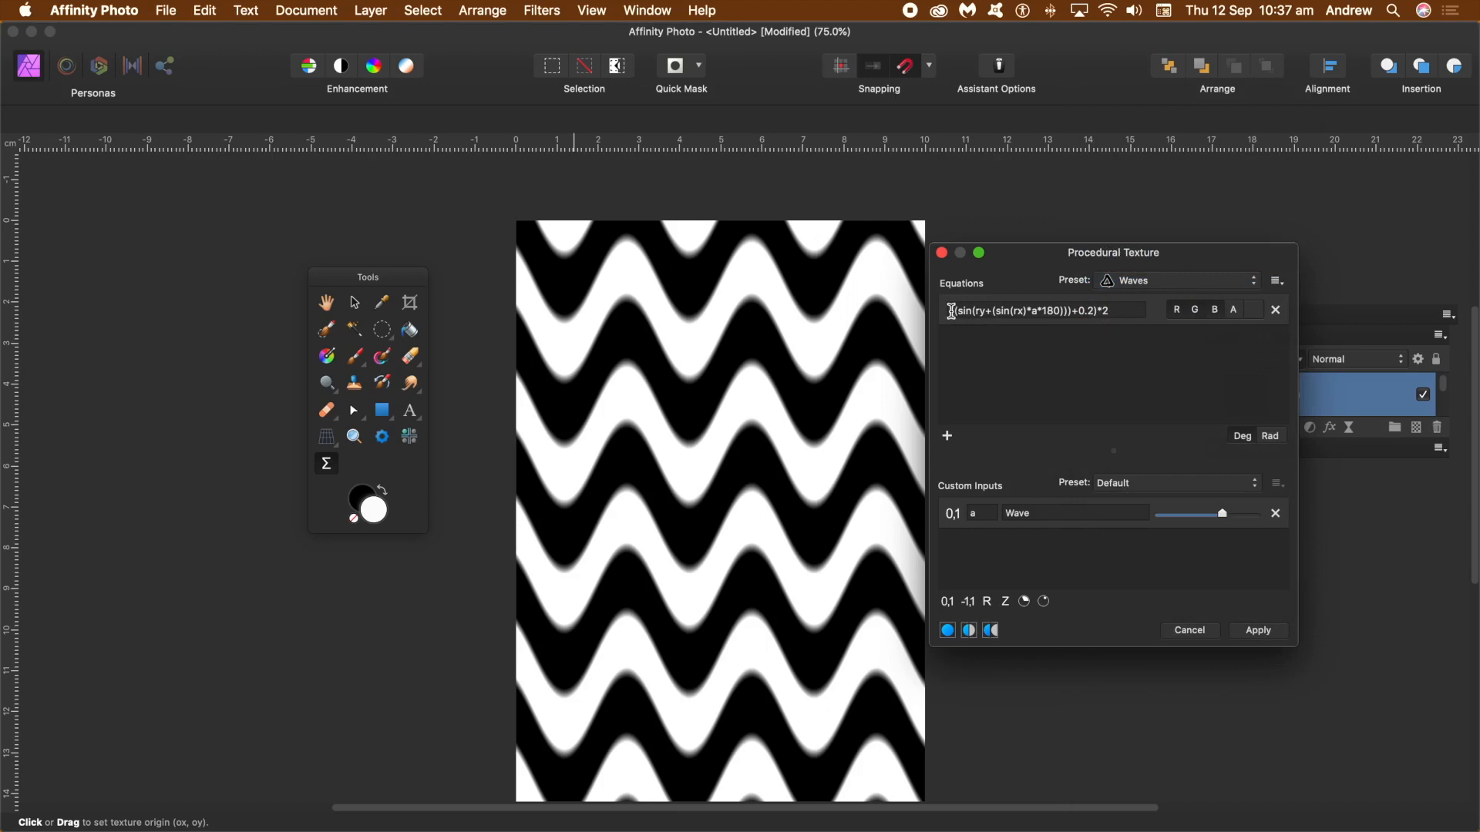
- Wrap the wave equation in an oscsin function, making it oscsin(((sin(ry+(sin(rx)*a*180)))+0.2)*2)
drag(922, 322, 778, 322)
click(806, 310)
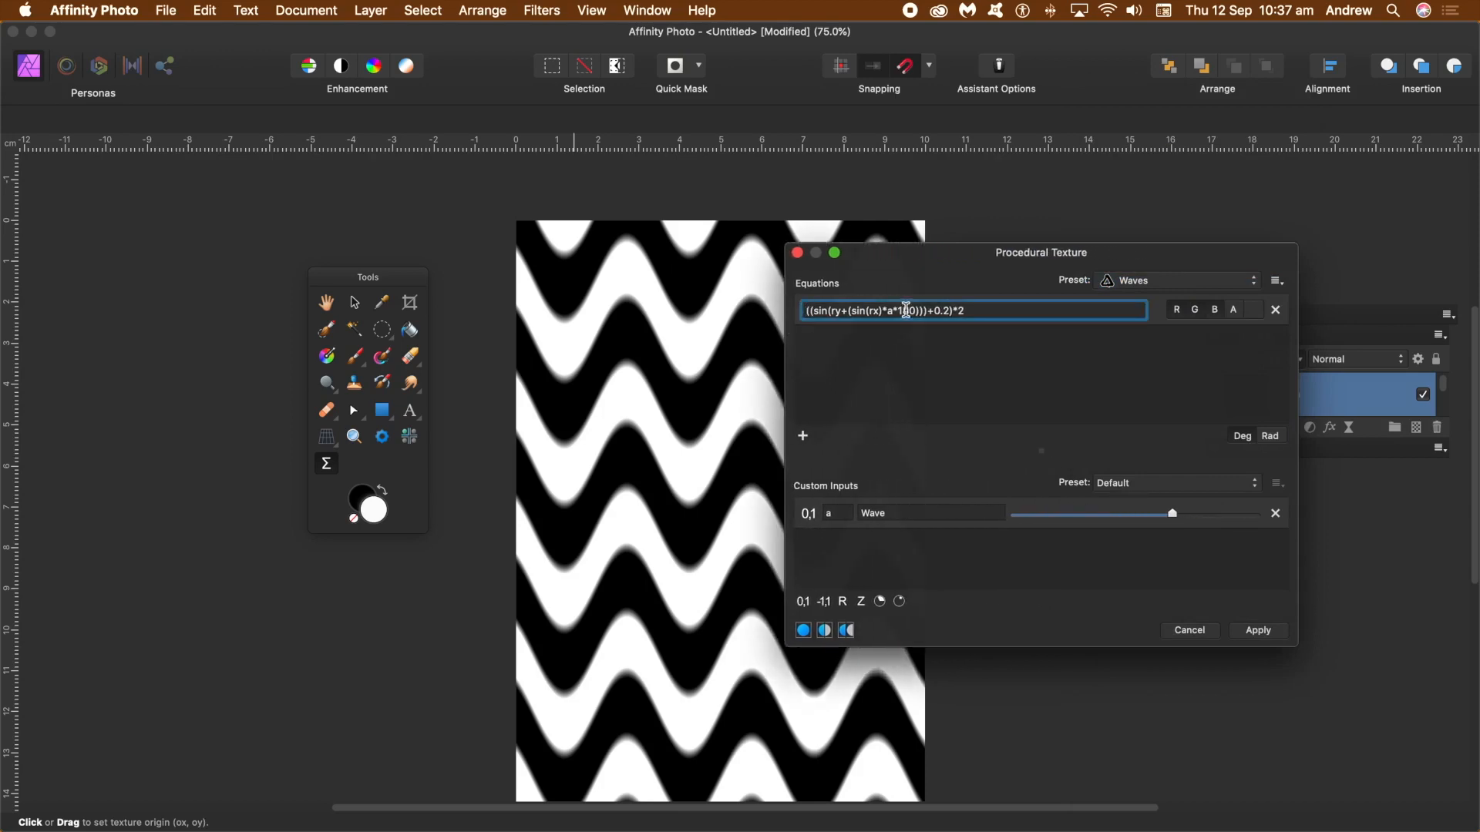
text(oscsin)
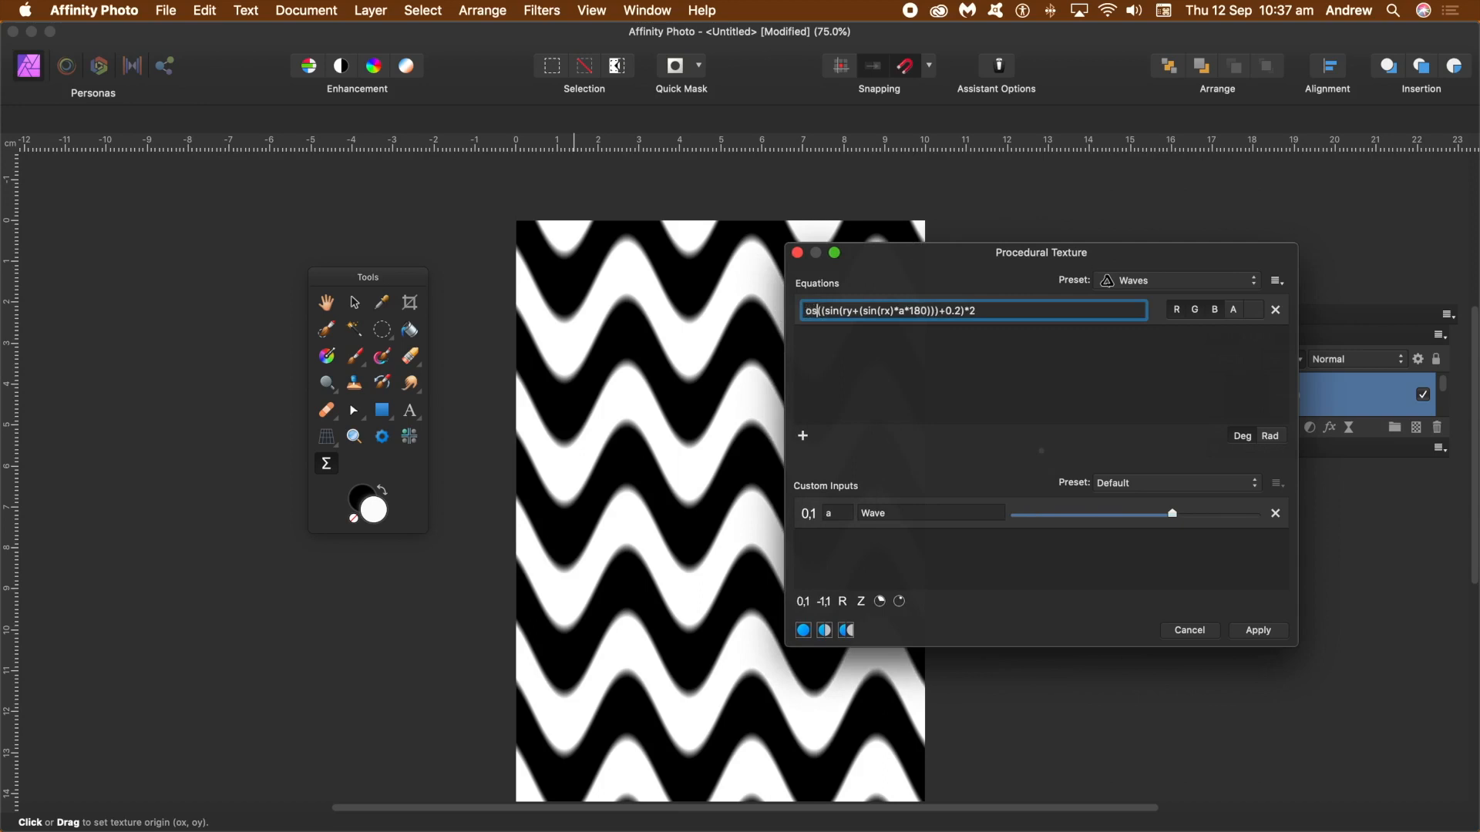
text(()
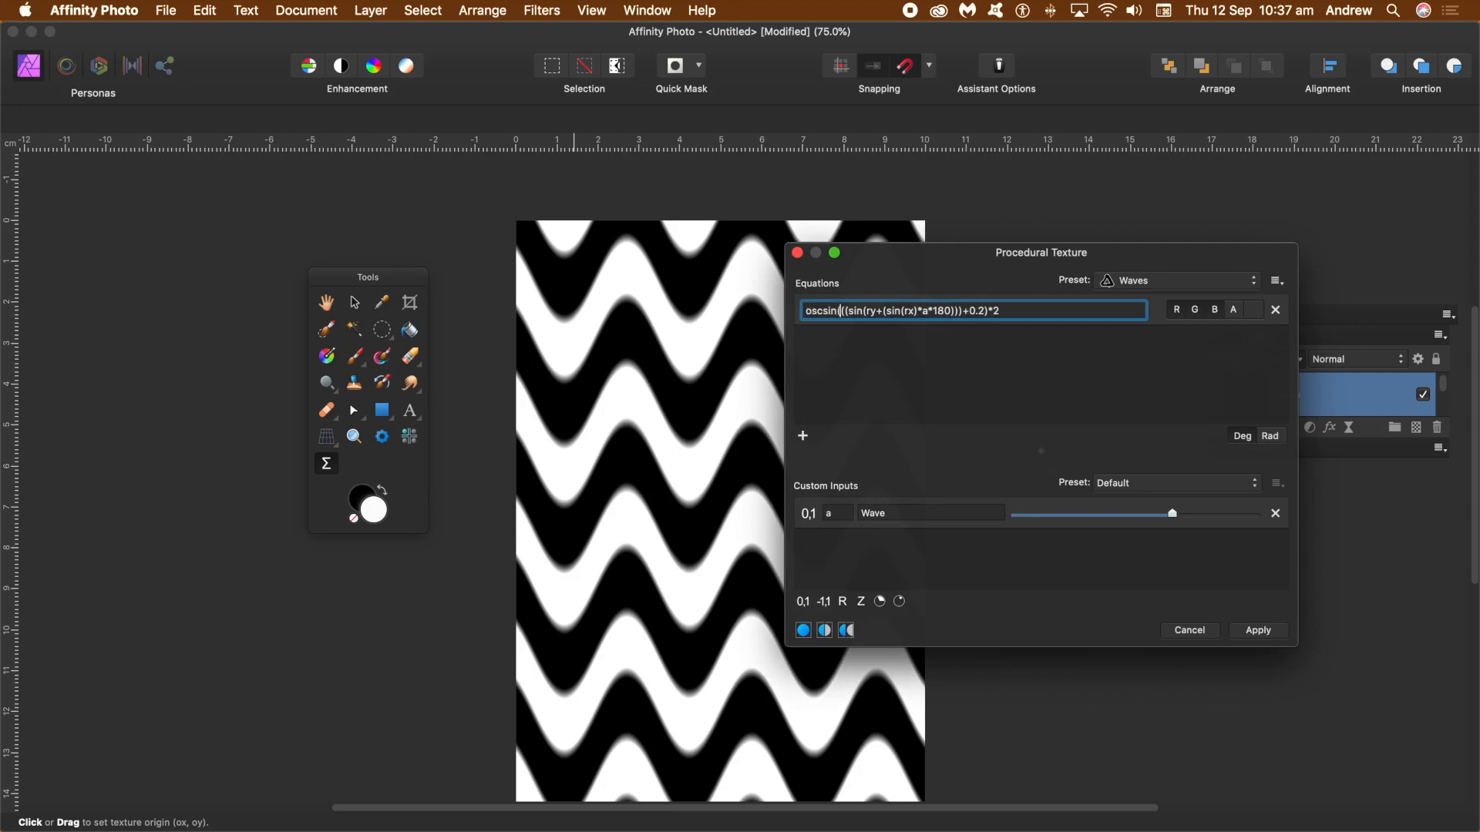
click(1024, 306)
key(Return)
drag(887, 263, 970, 268)
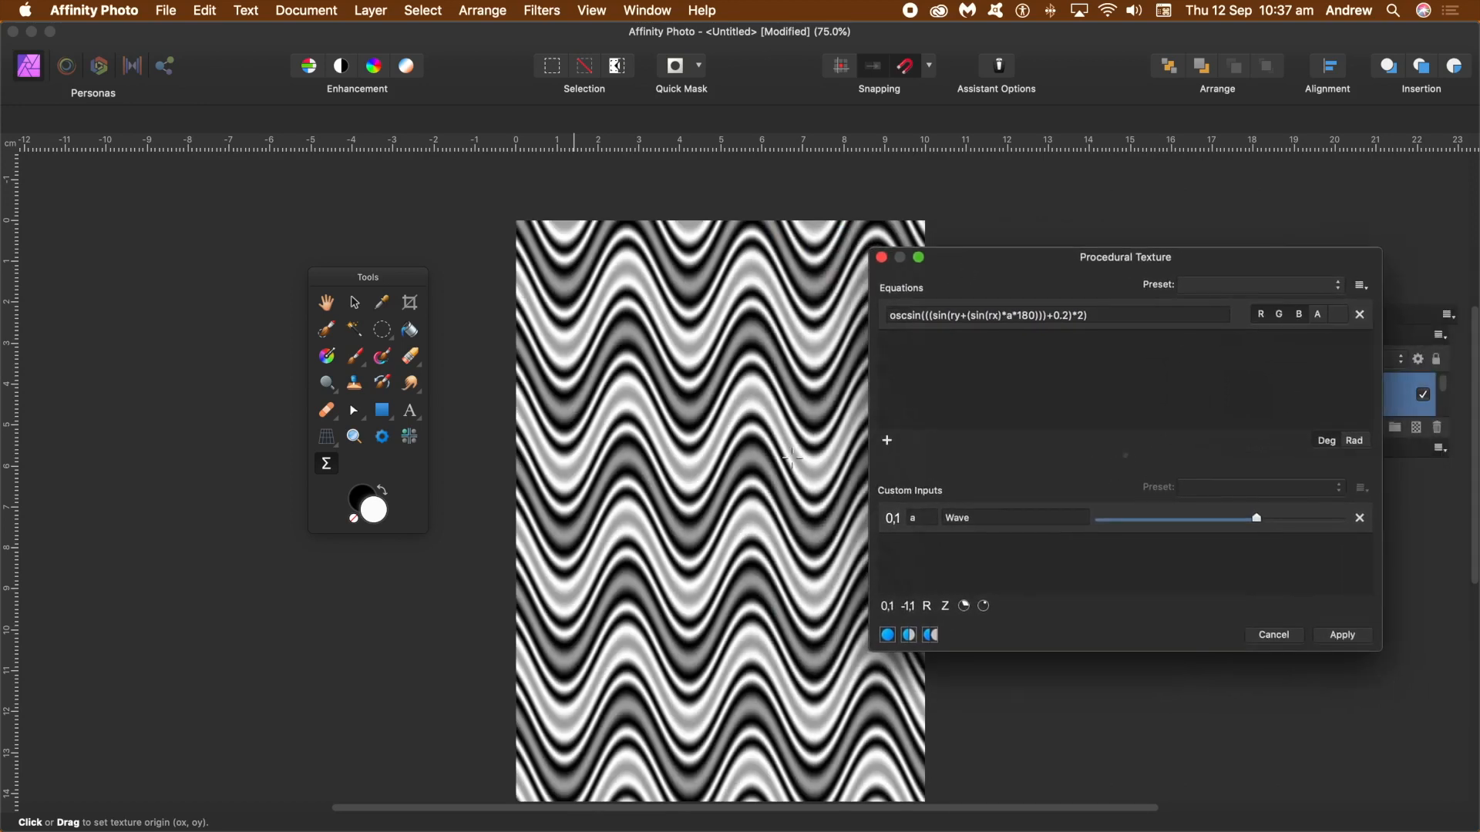
- Add two more equations and fill both with a copy of the oscsin wave equation
click(1101, 314)
key(super+c)
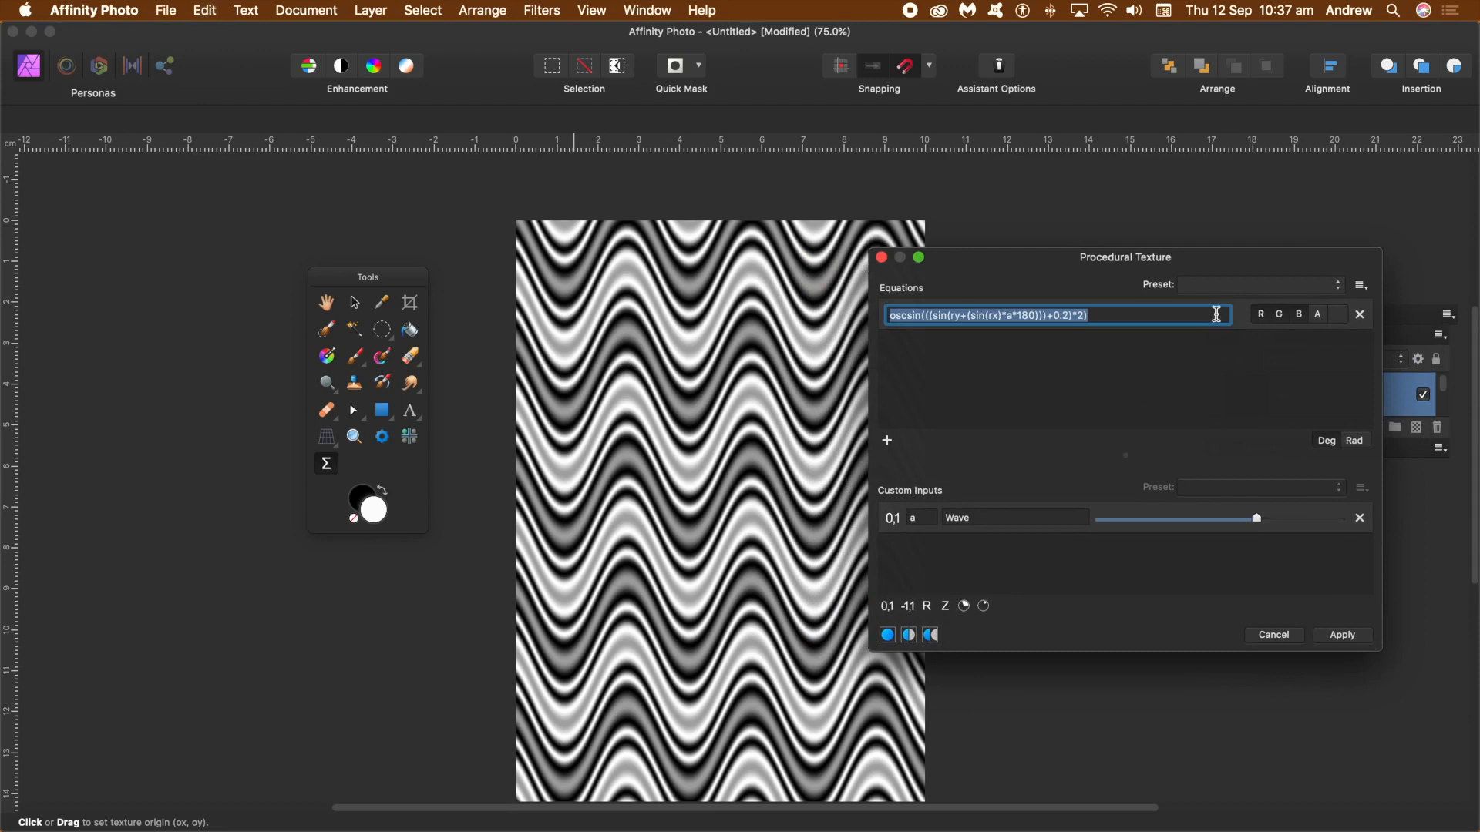
click(888, 444)
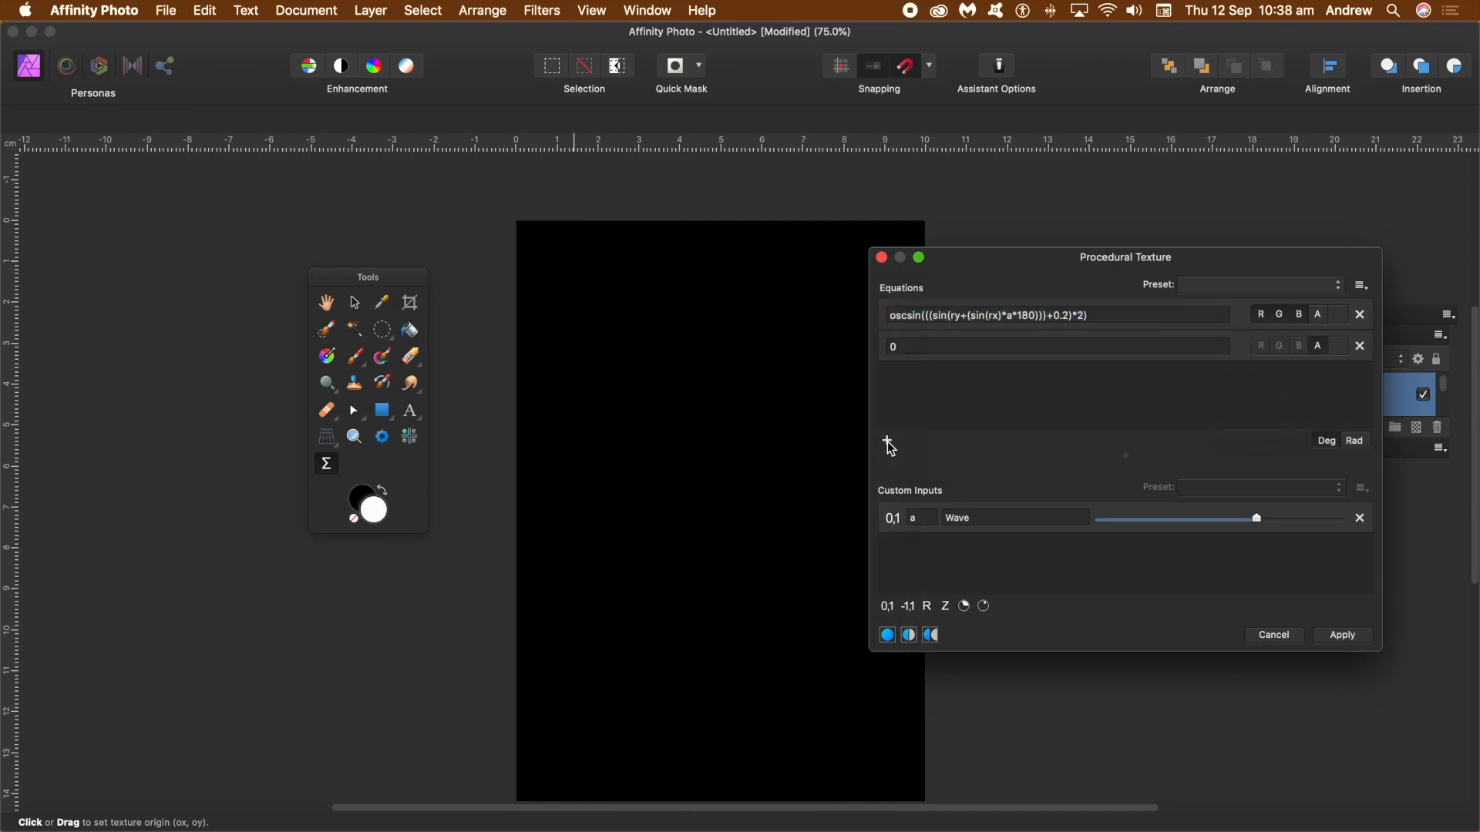
click(892, 449)
click(897, 343)
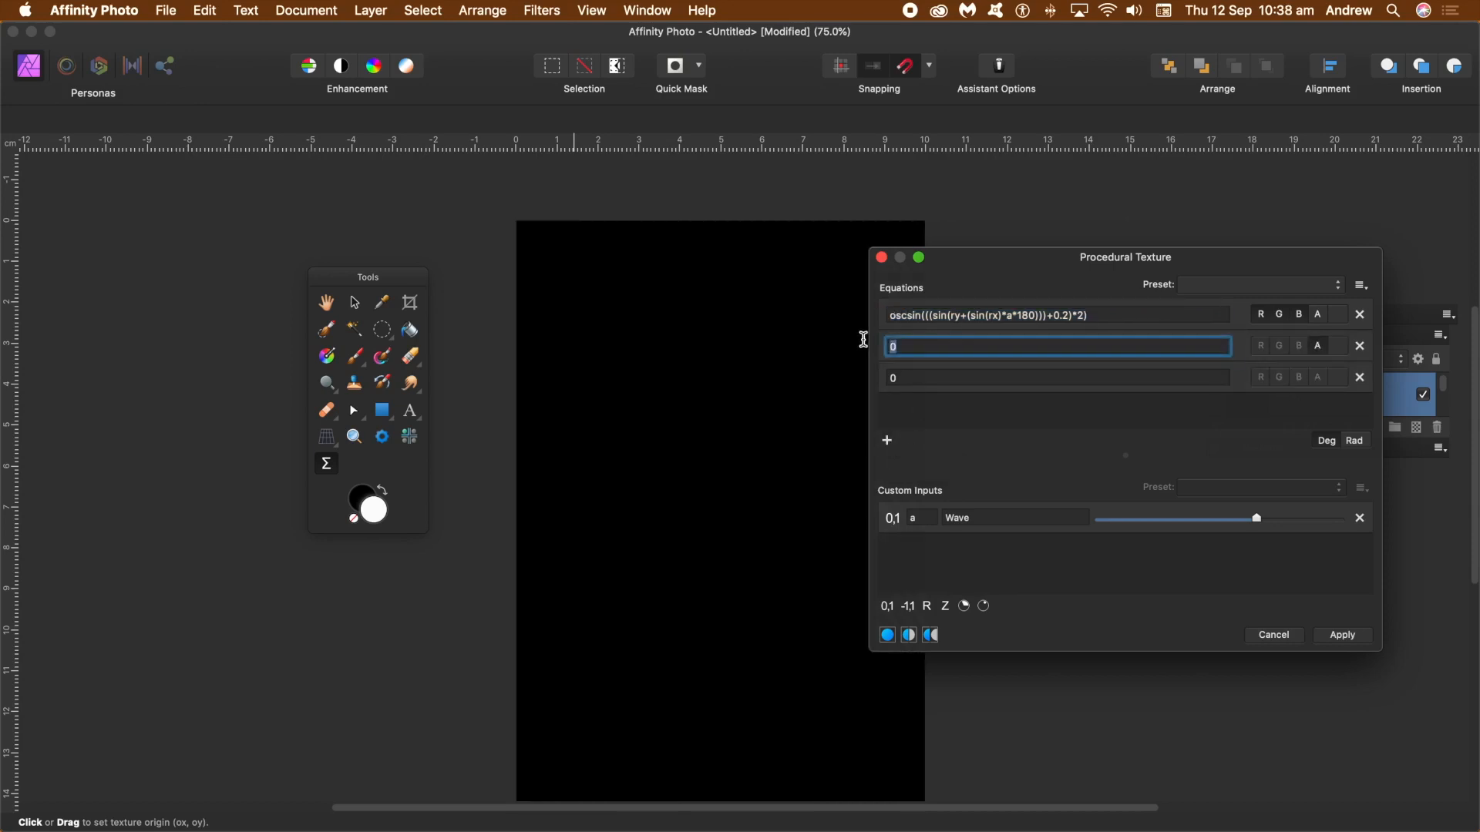
key(super+v)
click(893, 379)
key(super+v)
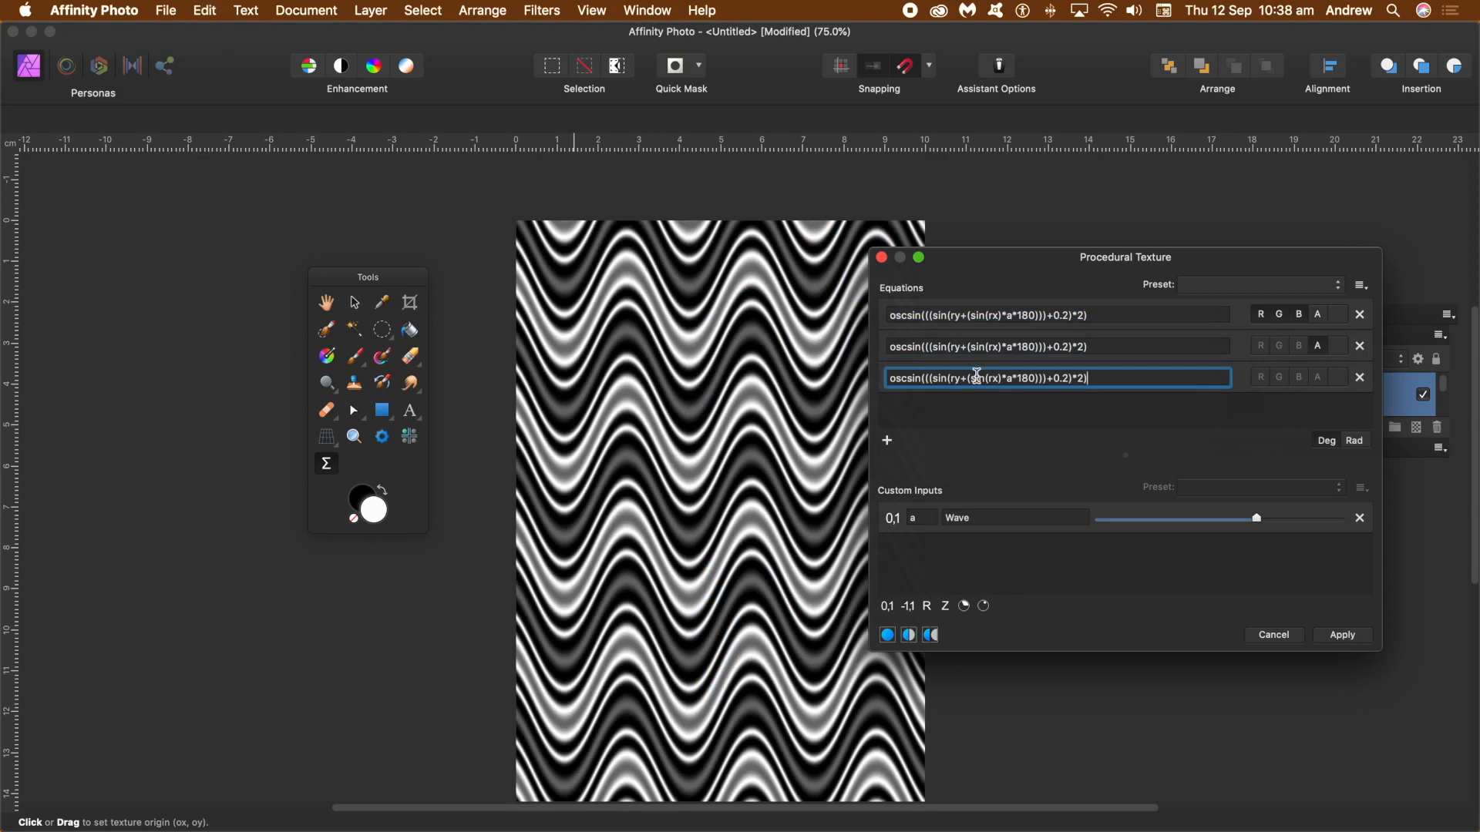
key(Return)
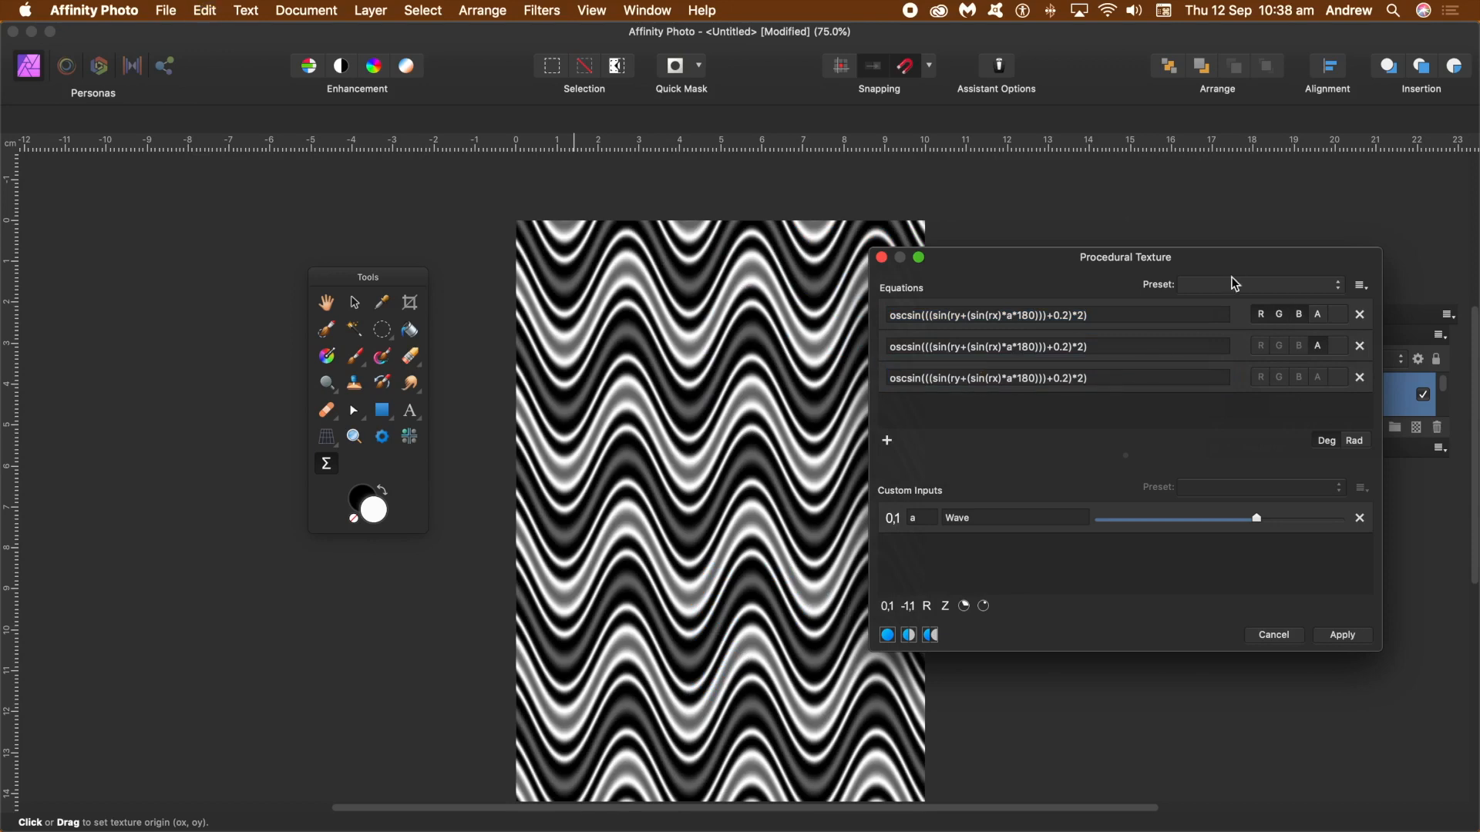
- Assign the first equation to the red channel only, the second to green only and the third to blue only
click(1301, 322)
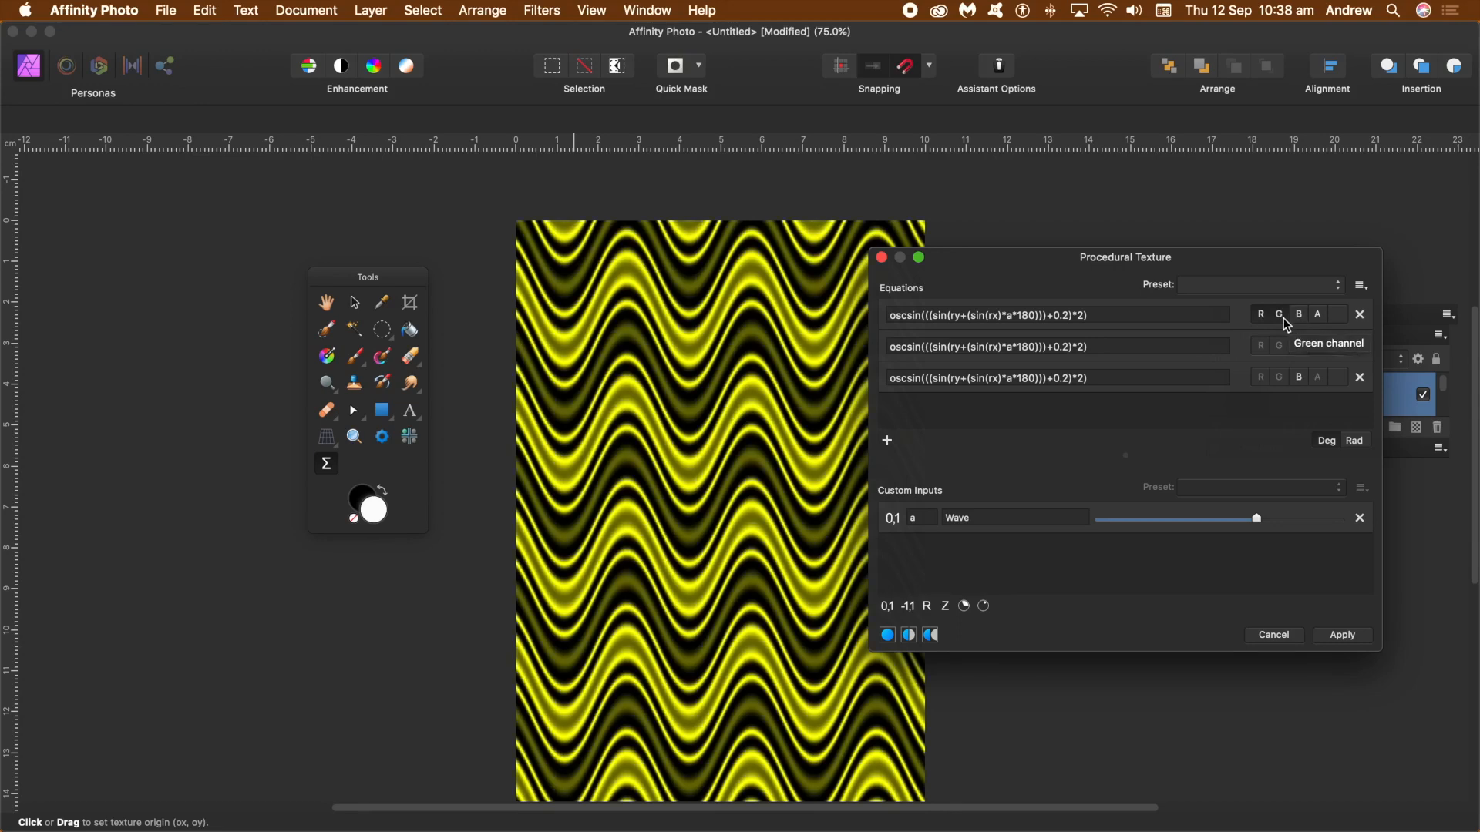
click(1285, 322)
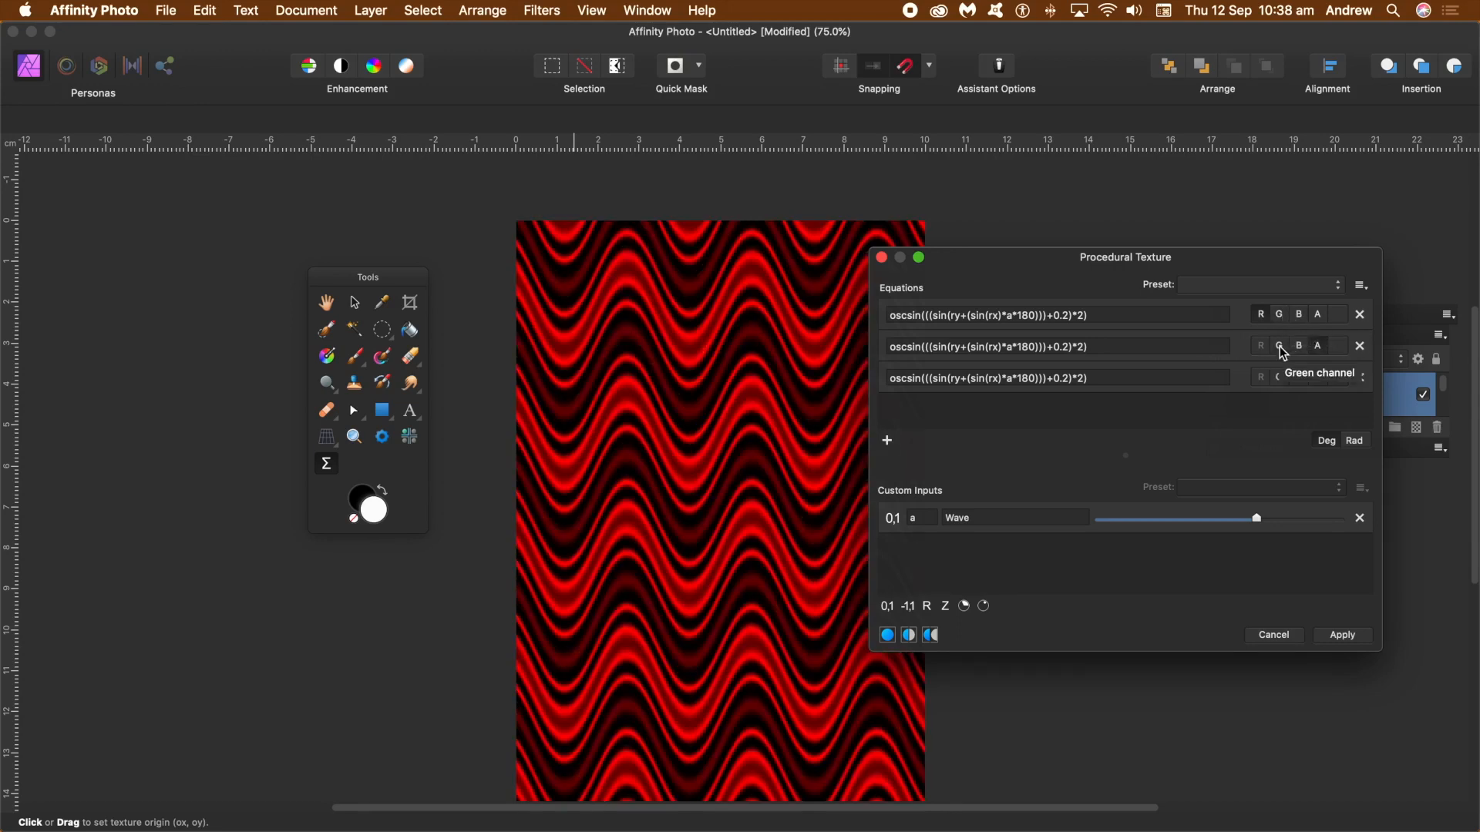
click(1280, 346)
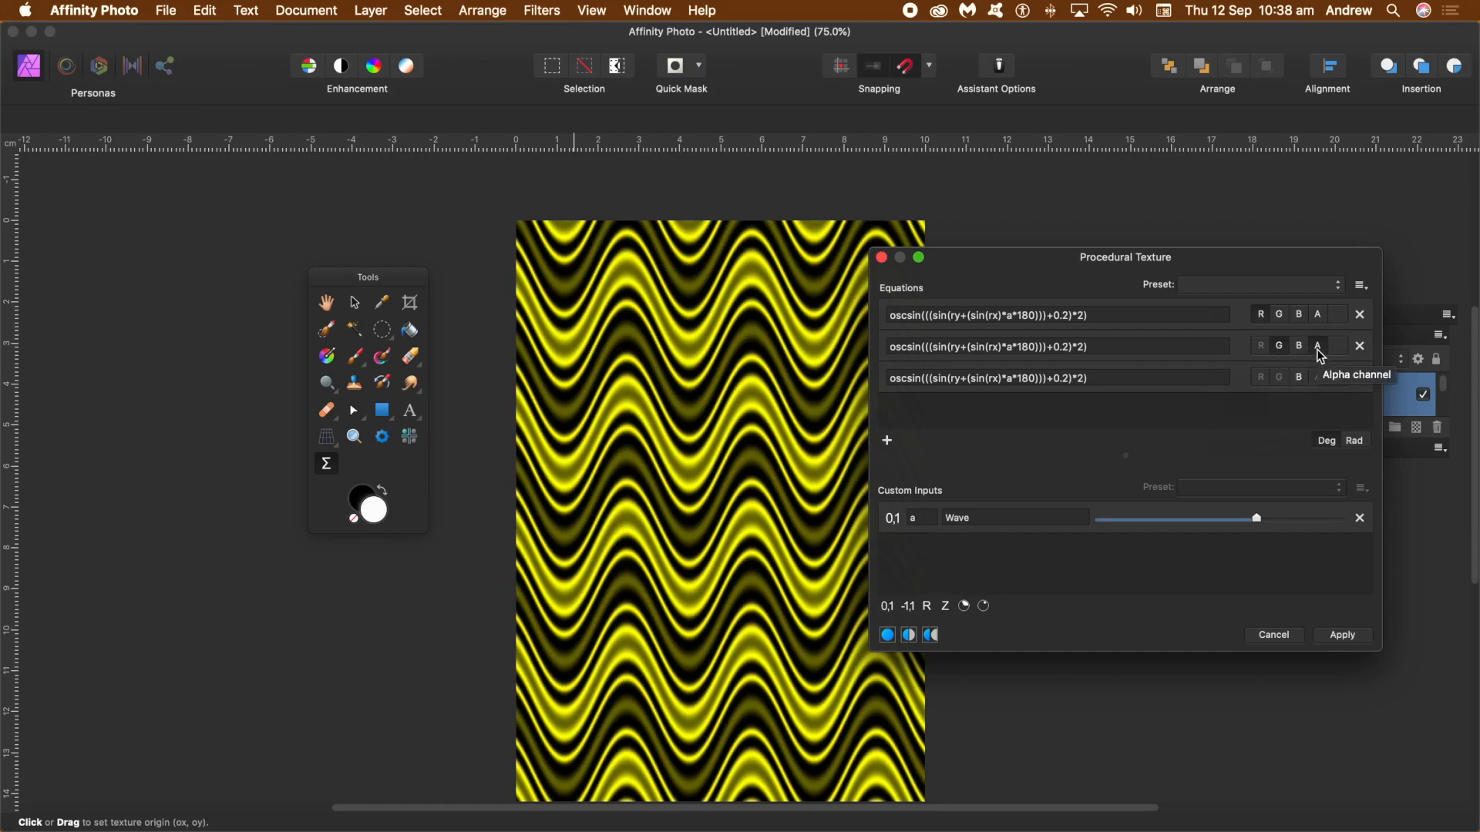
click(1317, 348)
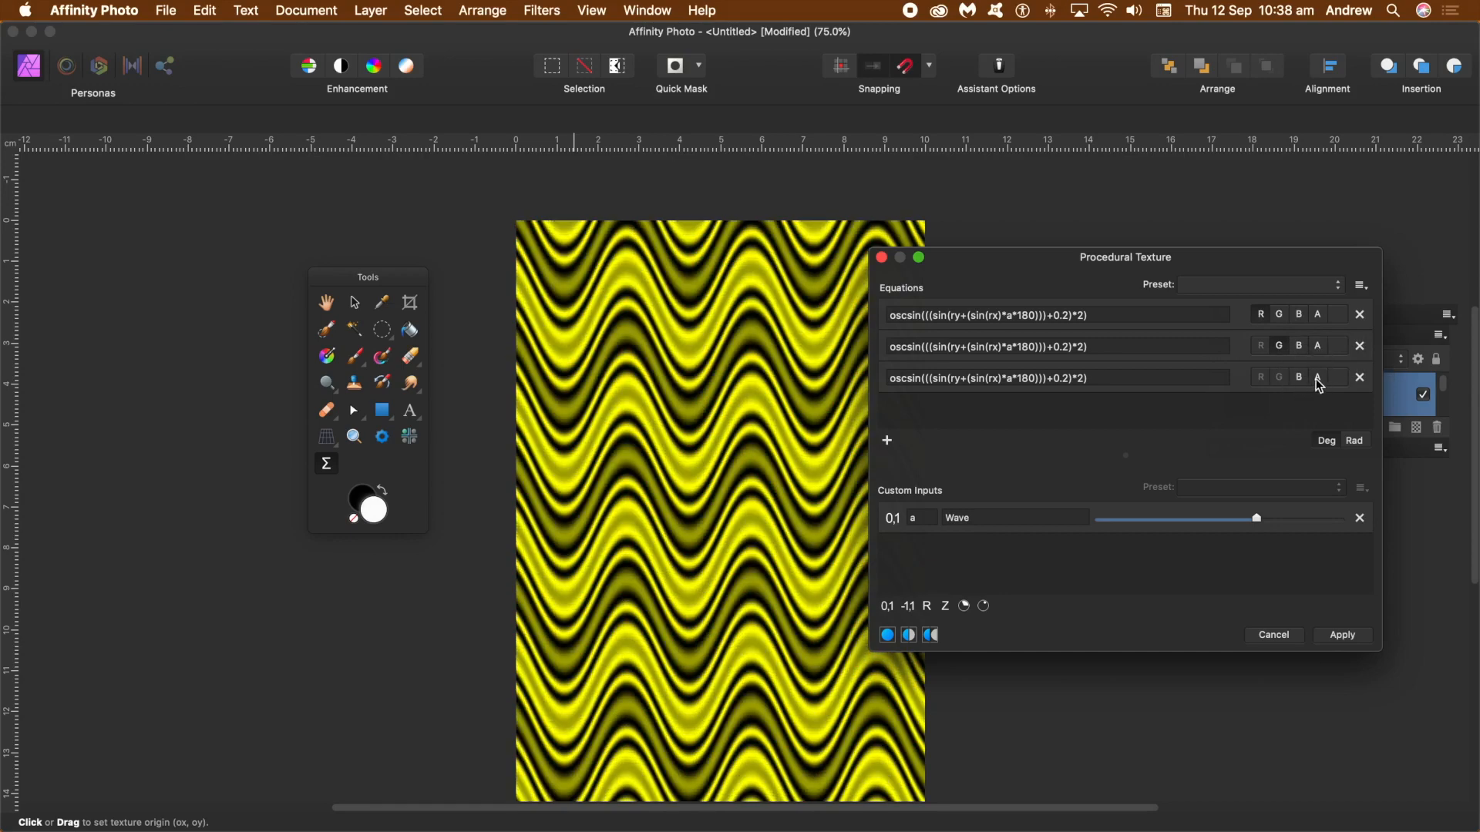
click(1301, 380)
click(1302, 380)
click(1301, 380)
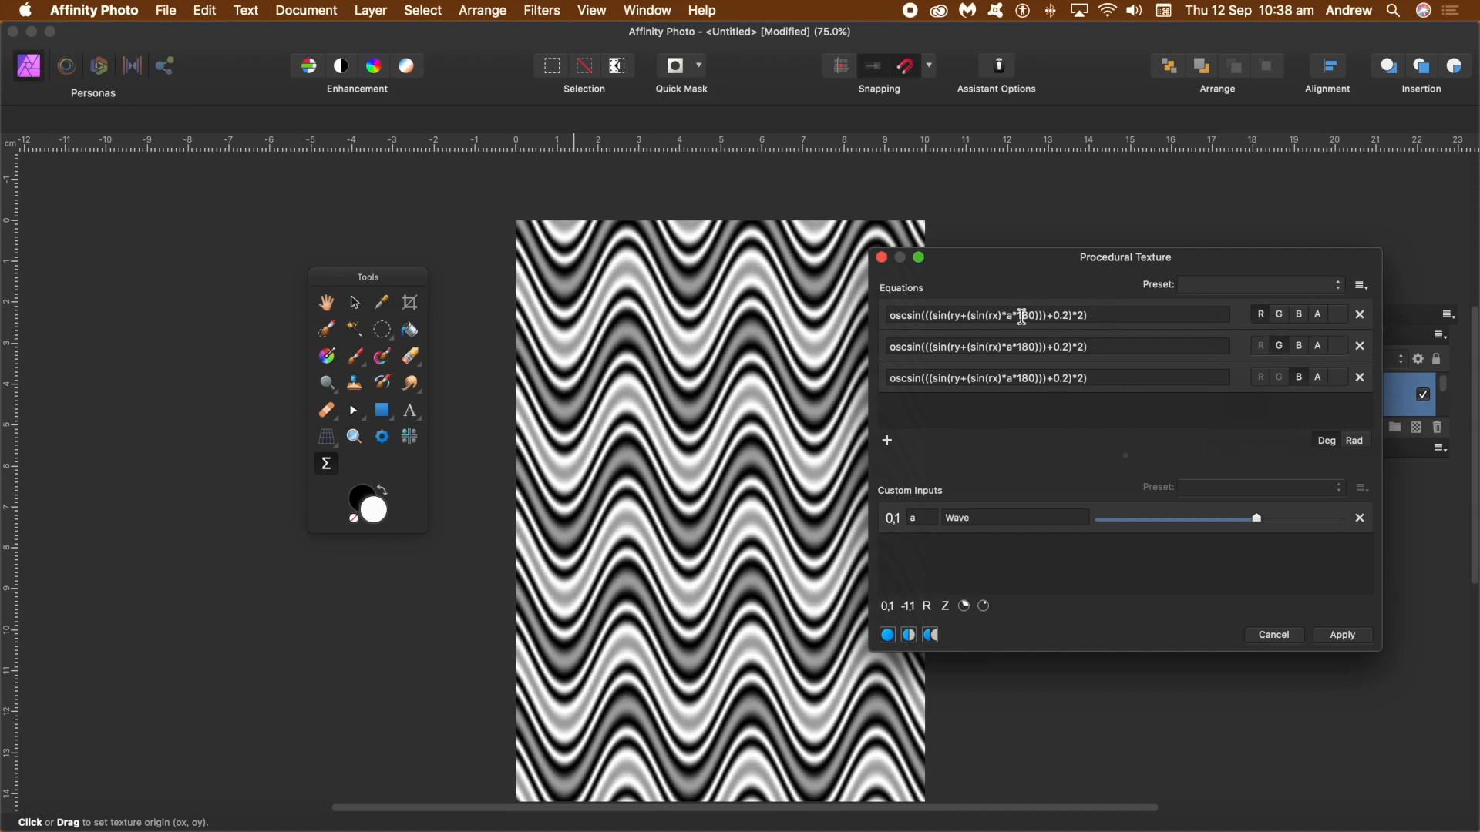
- Replace the variable a with b in the second equation and with c in the third
double_click(1010, 347)
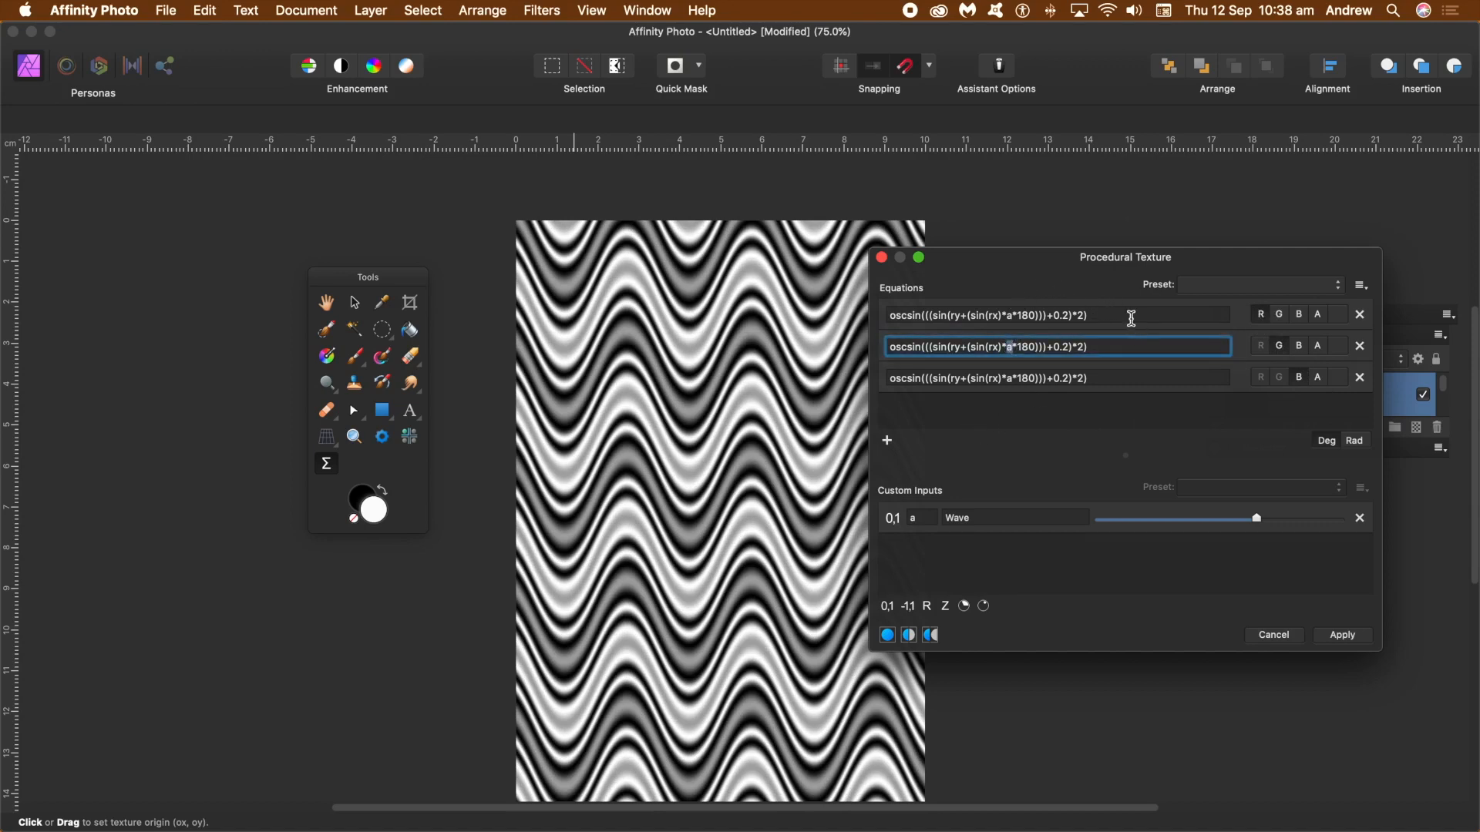
text(b)
double_click(1011, 378)
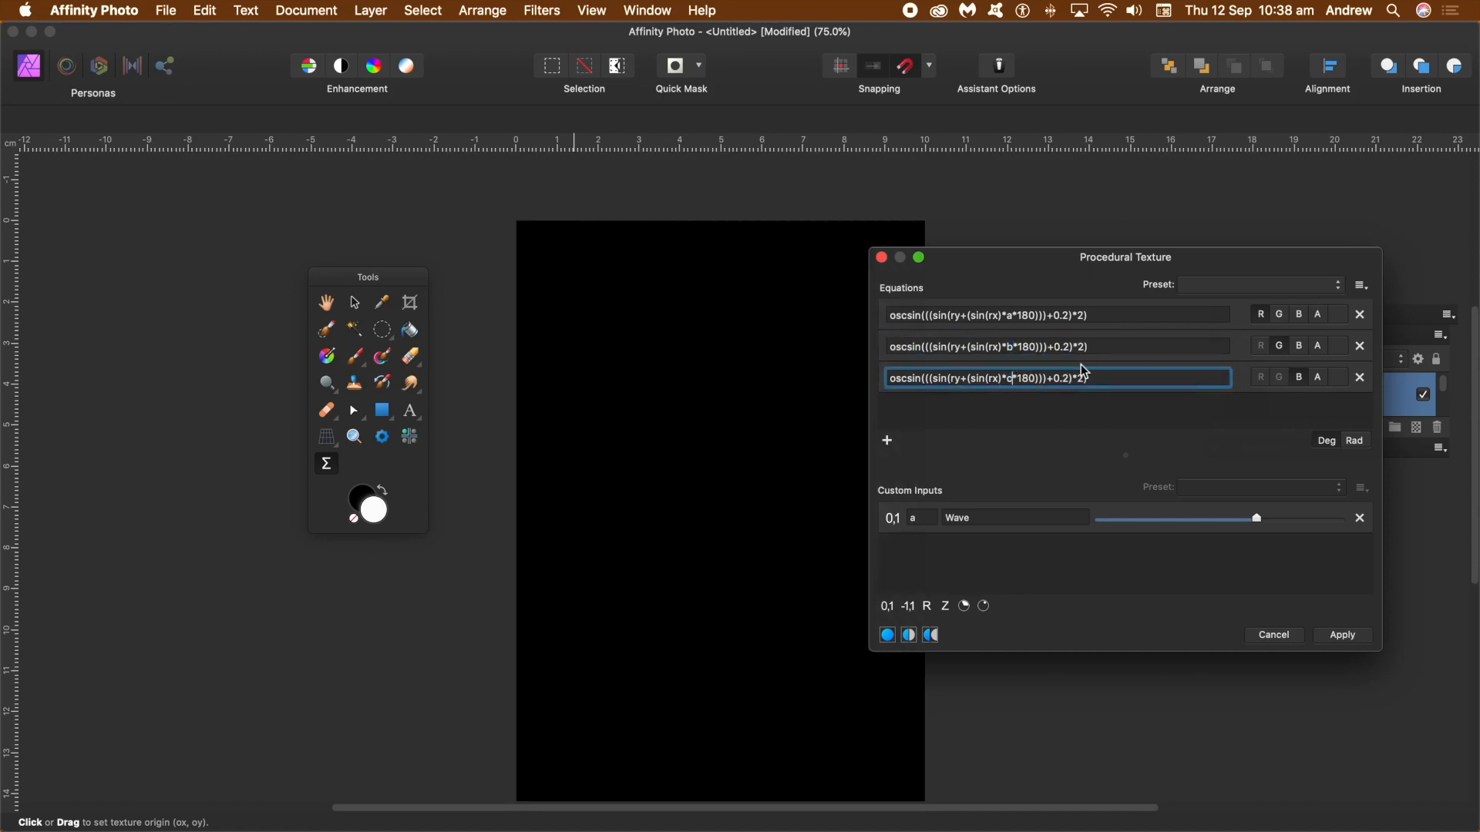
text(c)
key(Return)
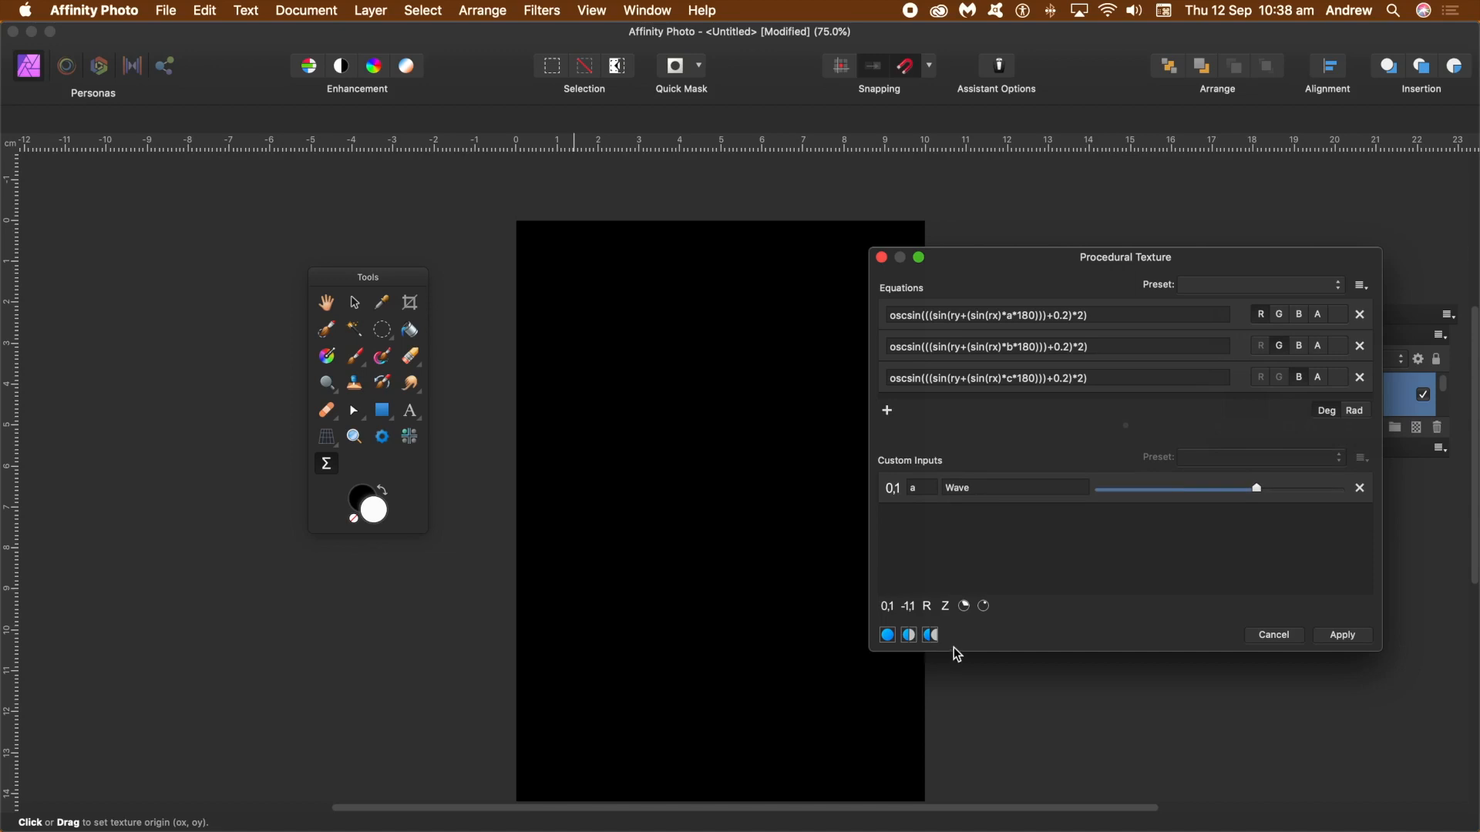
- Enlarge the Procedural Texture dialog and add two custom inputs, b and c, with a 0 to 1 range
drag(956, 655, 936, 790)
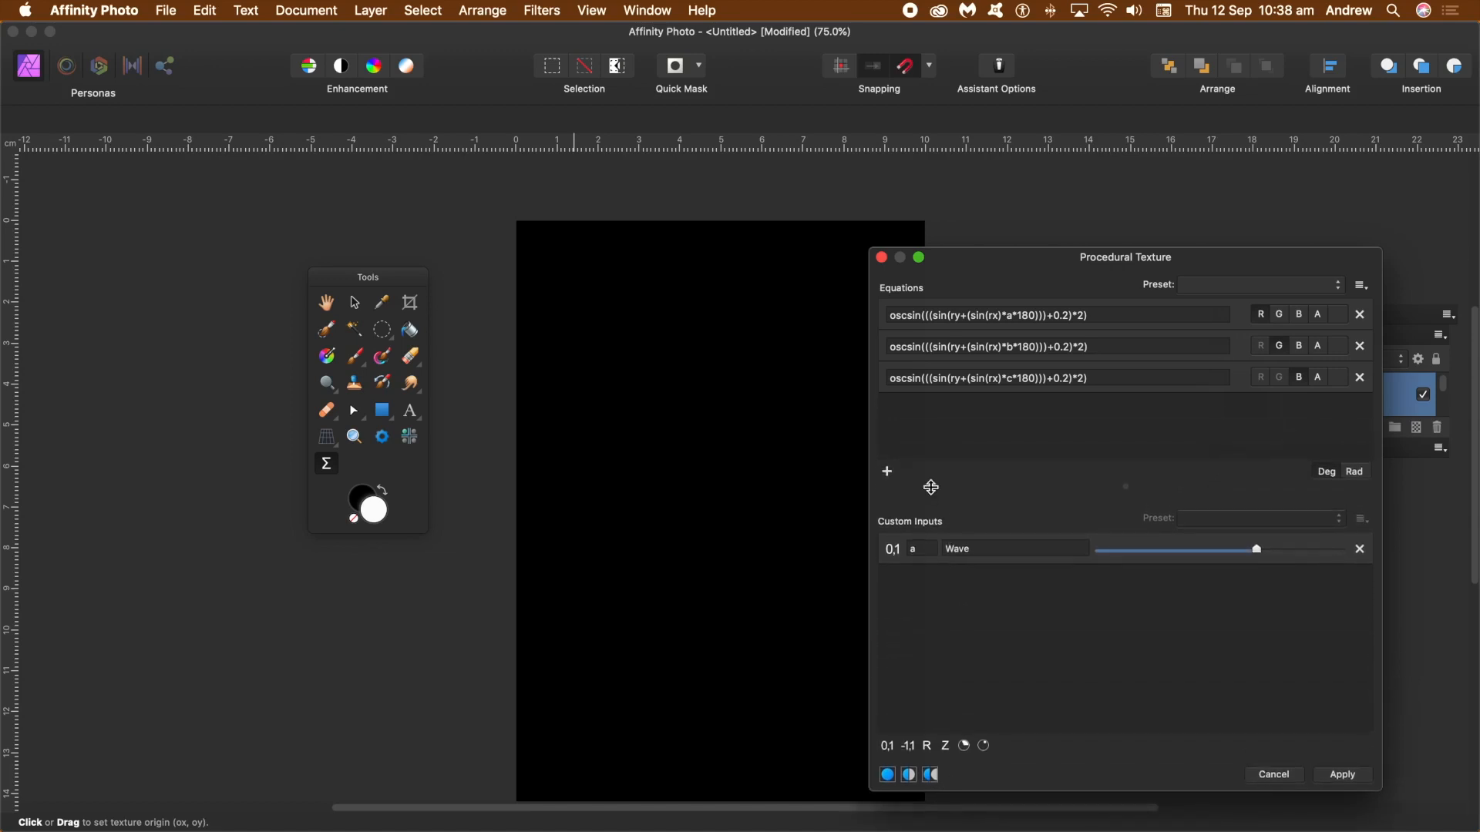
click(888, 746)
click(888, 746)
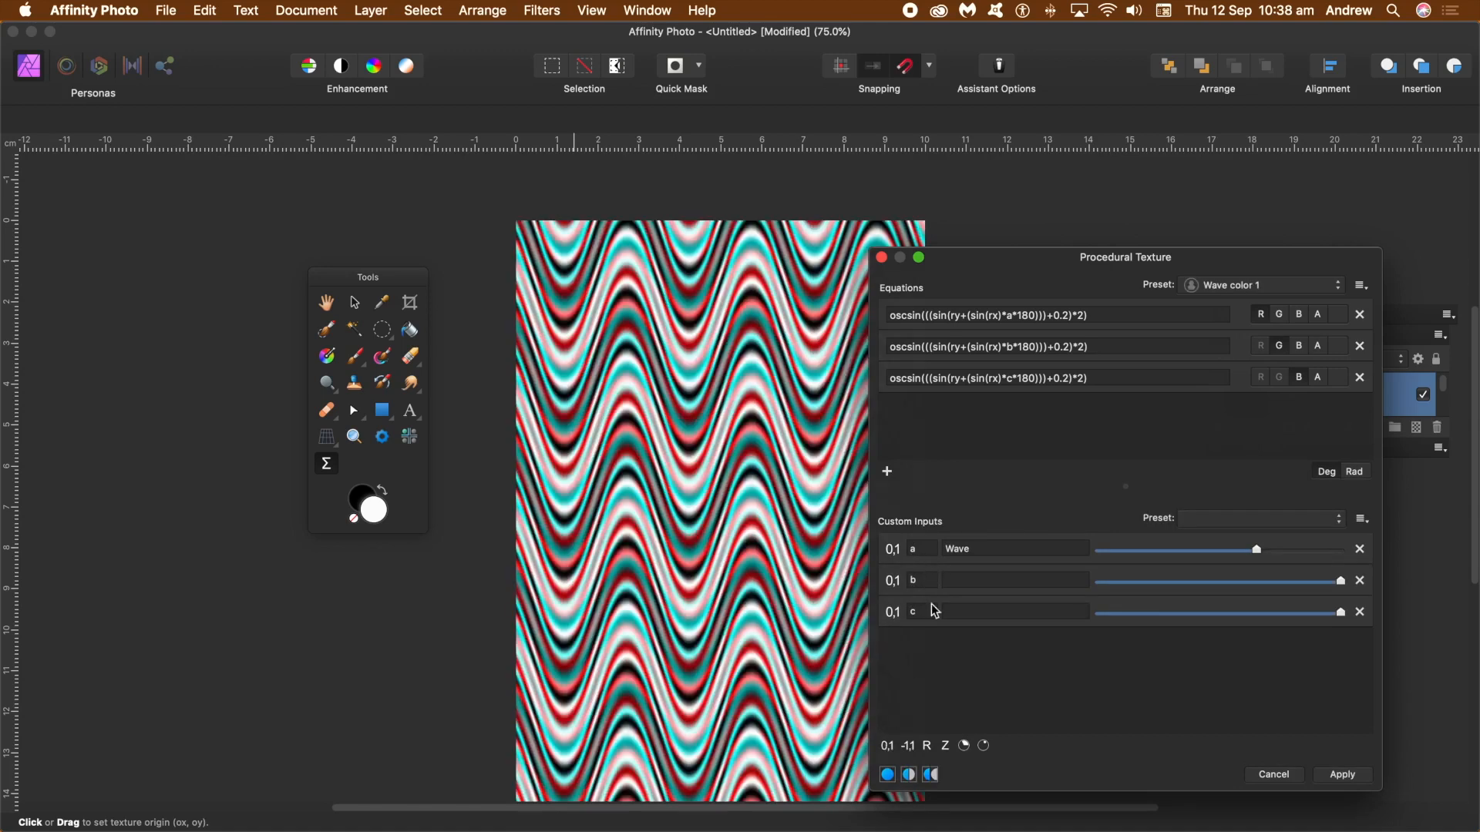
- Set input a to about a fifth, b to just under half and c to about three fifths, and shift the texture origin slightly right
drag(1341, 581, 1254, 581)
drag(1341, 613, 1246, 614)
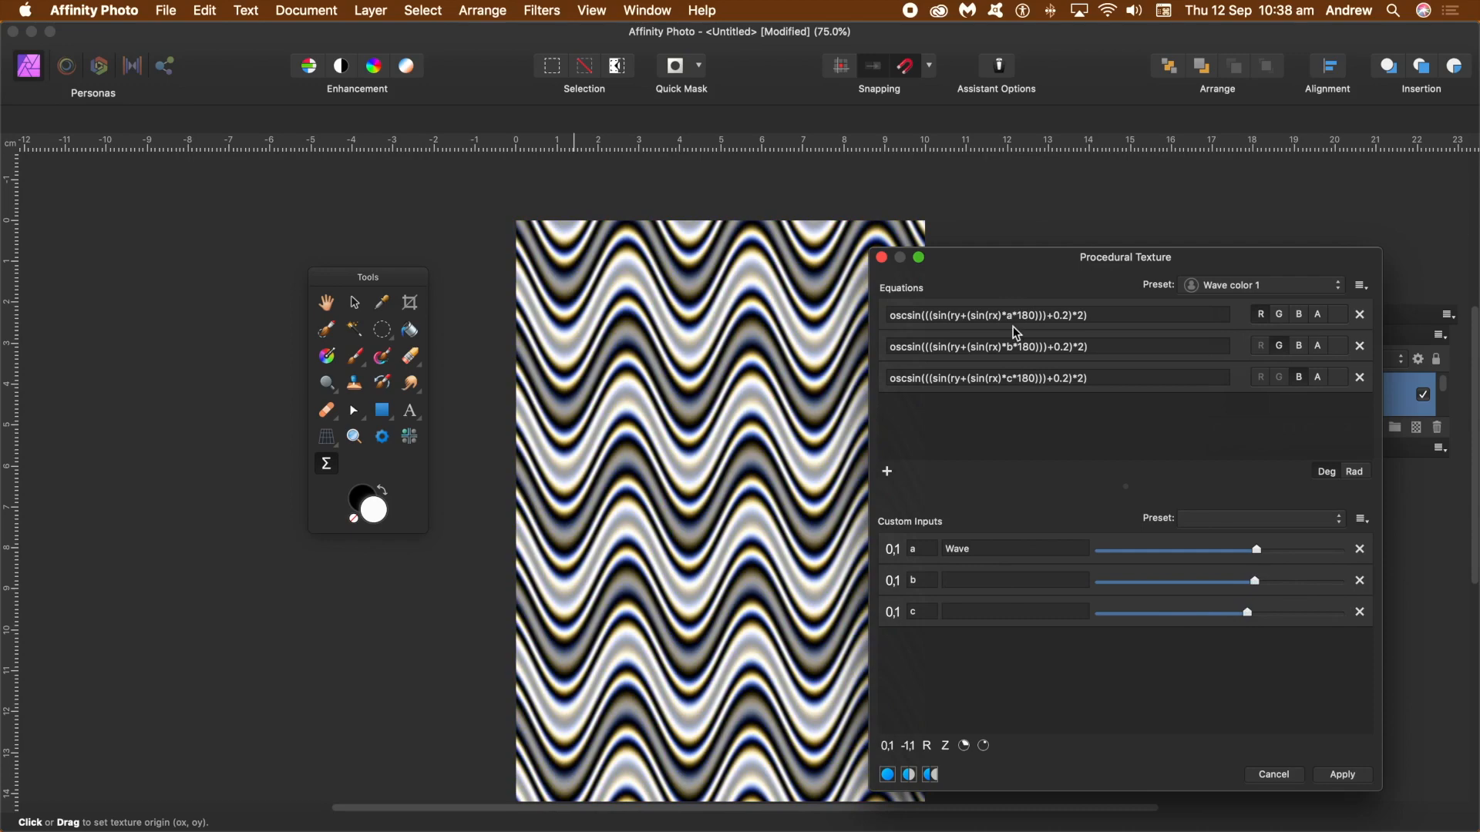
drag(1250, 552, 1149, 551)
drag(1257, 582, 1206, 582)
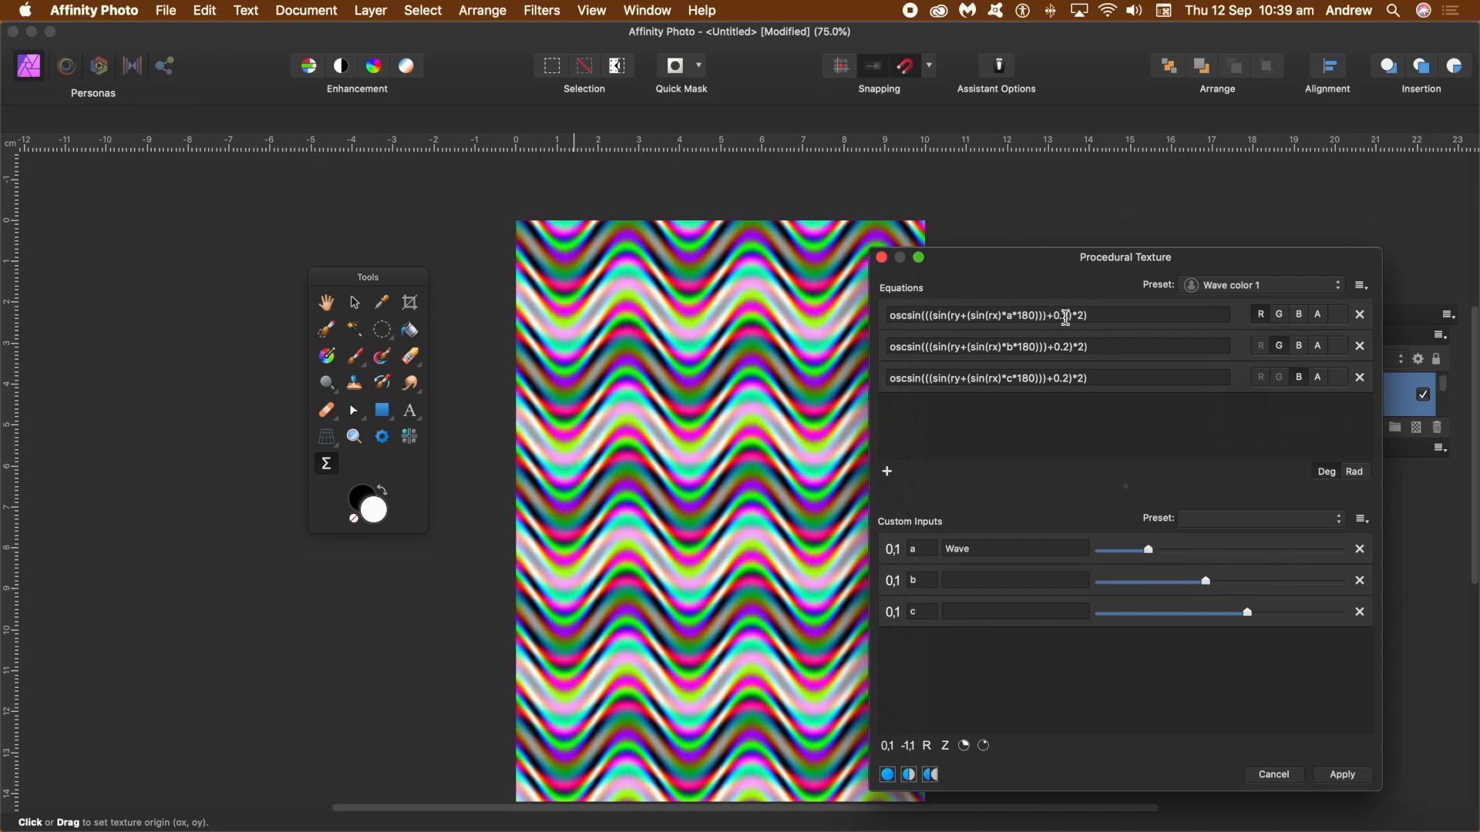
drag(775, 388, 808, 391)
- Replace the 0.2 offset with d in the first equation, e in the second and f in the third
click(1071, 316)
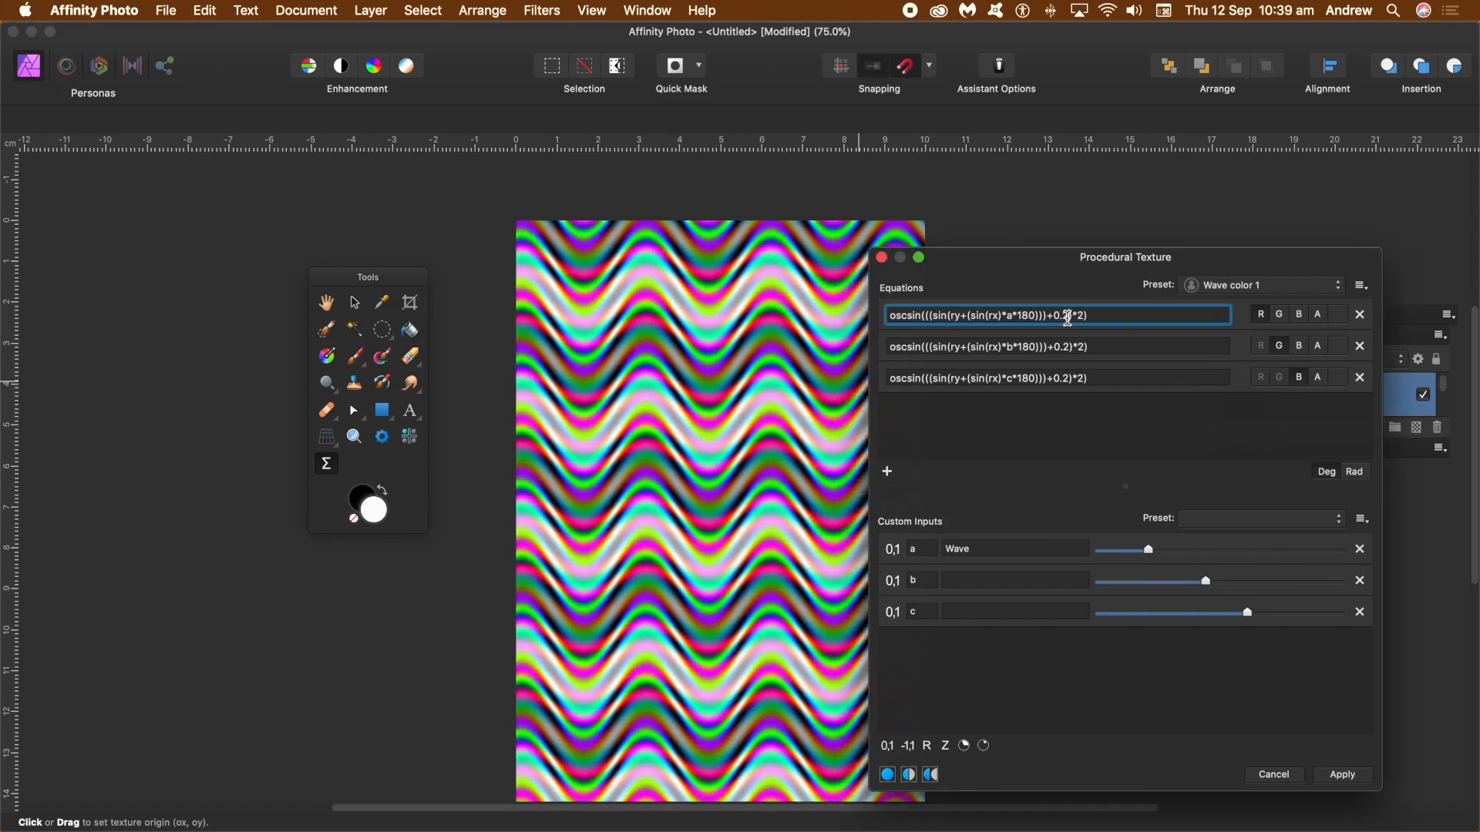
double_click(1059, 315)
text(d)
double_click(1059, 347)
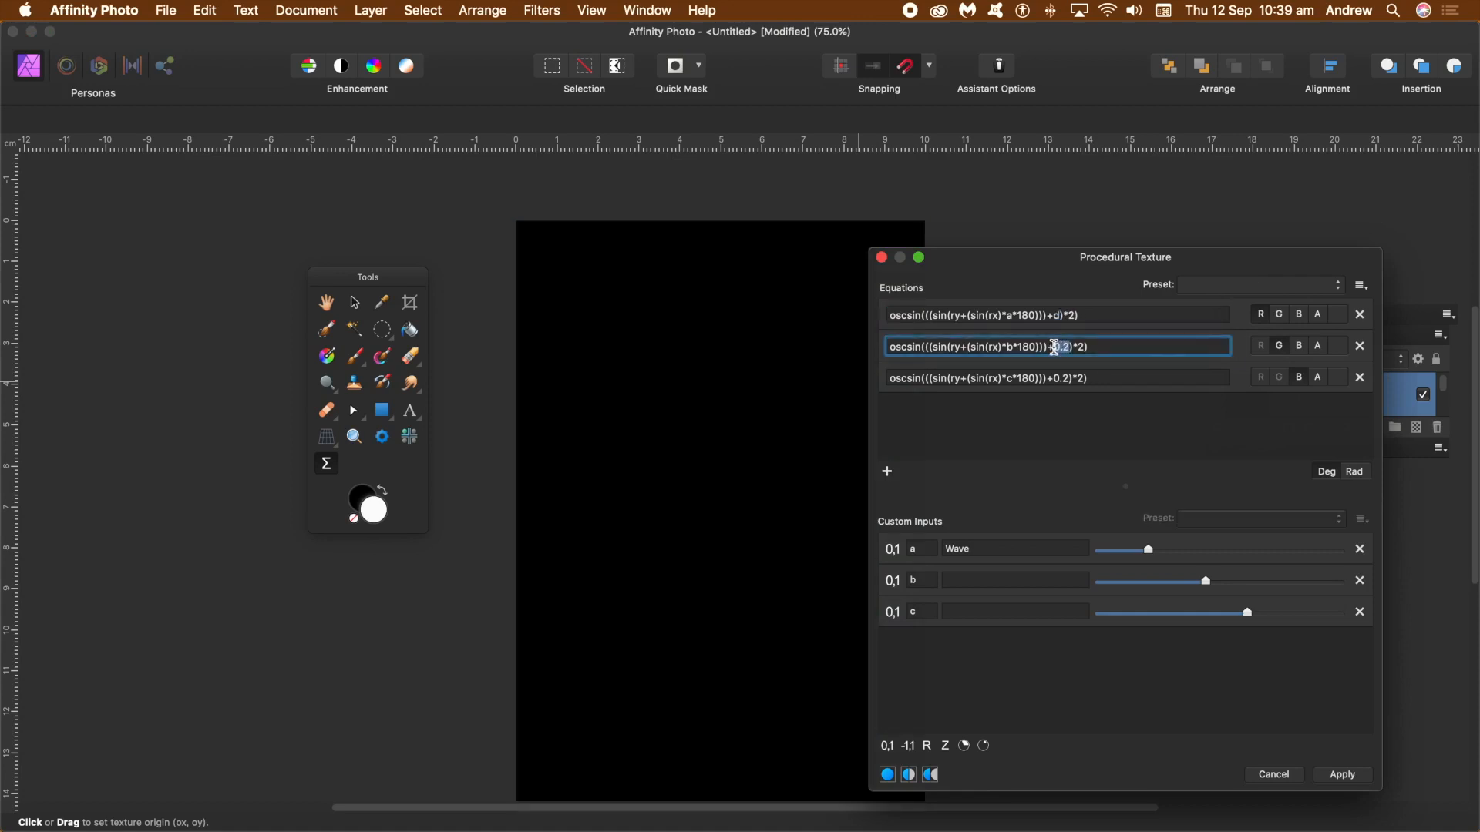
text(e)
double_click(1058, 378)
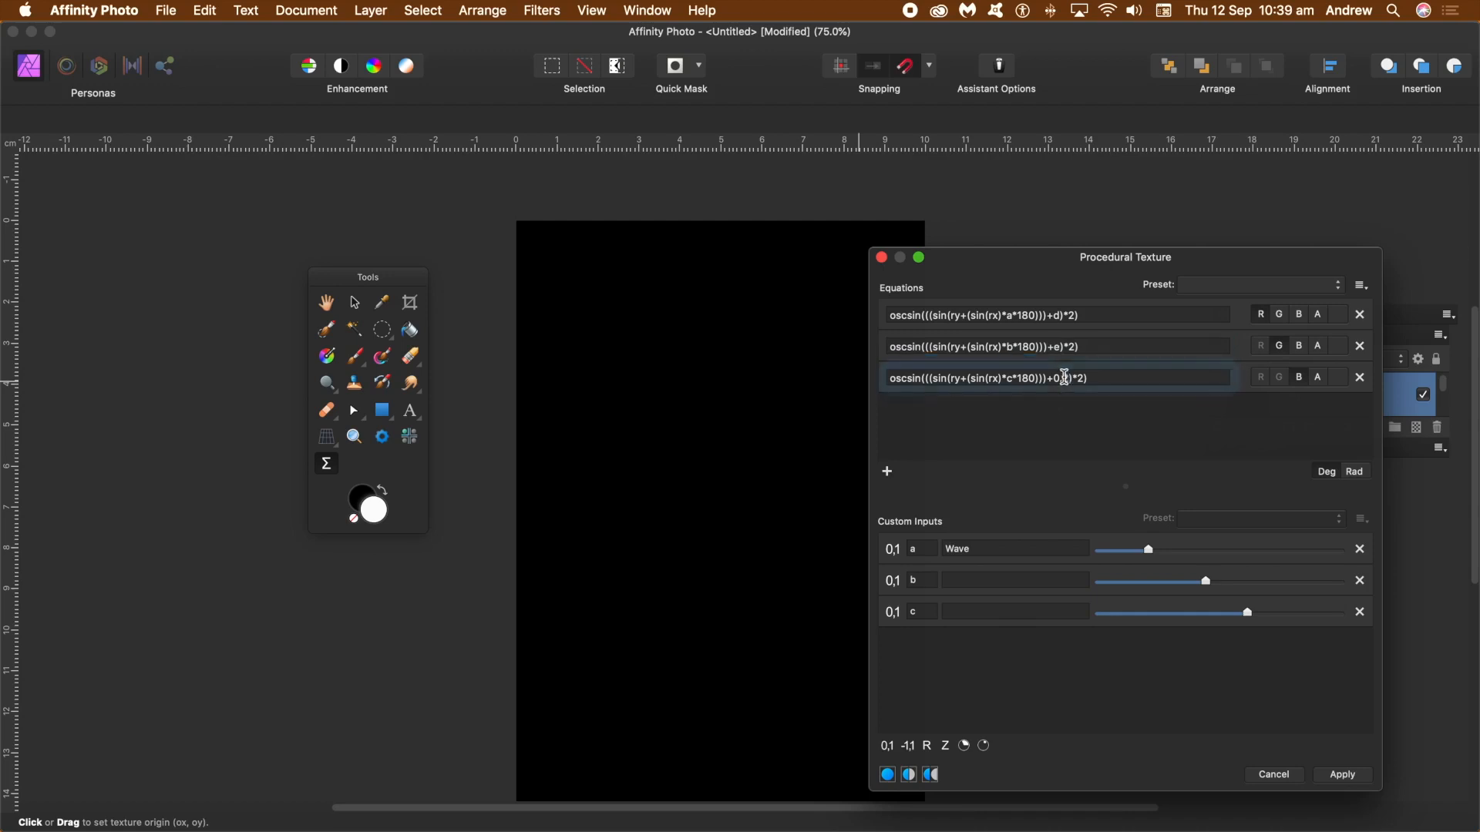
text(f)
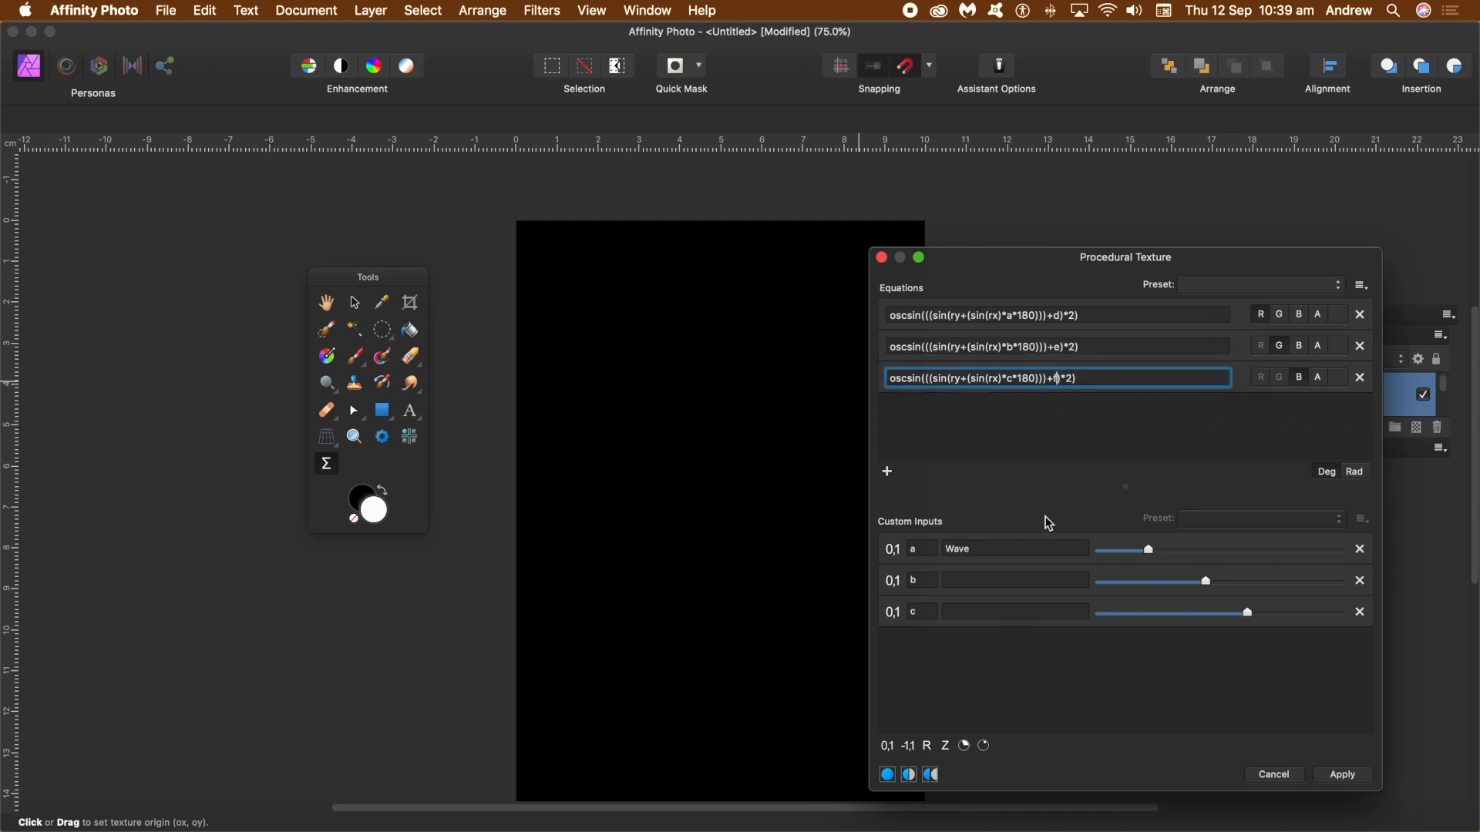
- Add three real-number custom inputs, d, e and f
click(928, 746)
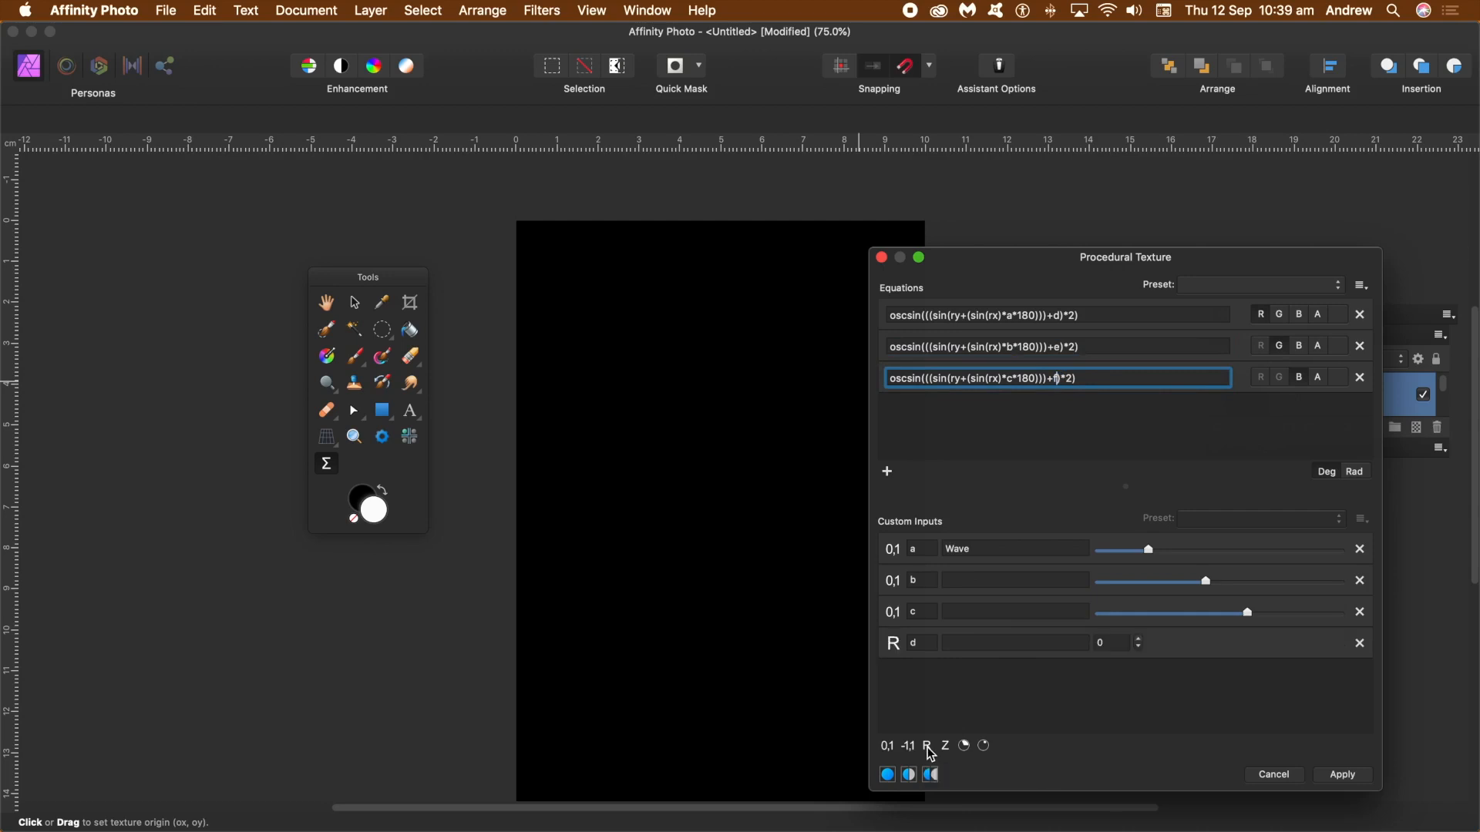
click(928, 746)
click(928, 747)
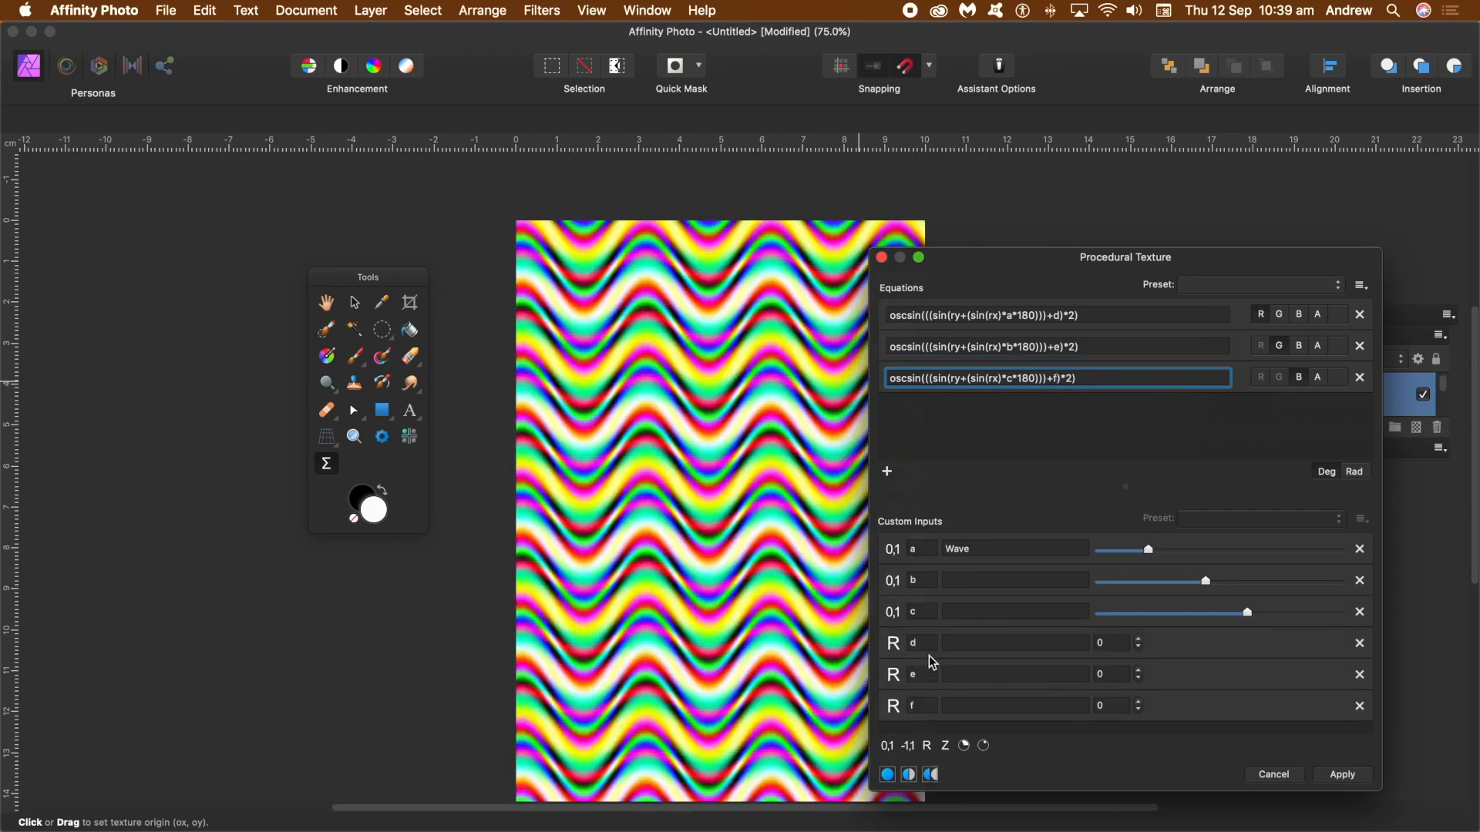
- Set the custom inputs d, e and f to 0.2 each
click(1109, 644)
text(.2)
key(Return)
click(1107, 674)
text(.2)
key(Return)
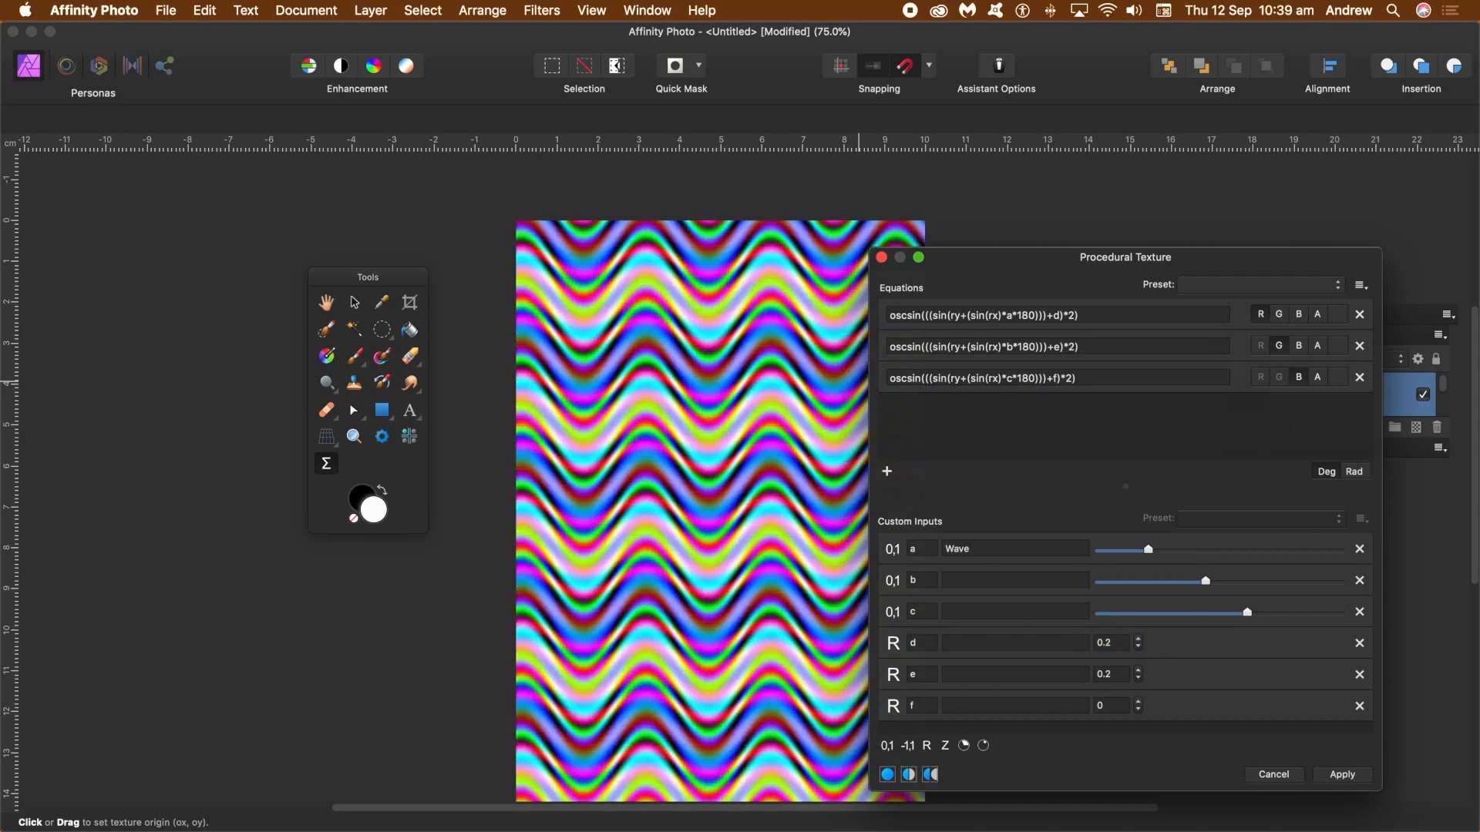
click(1122, 704)
text(.2)
key(Return)
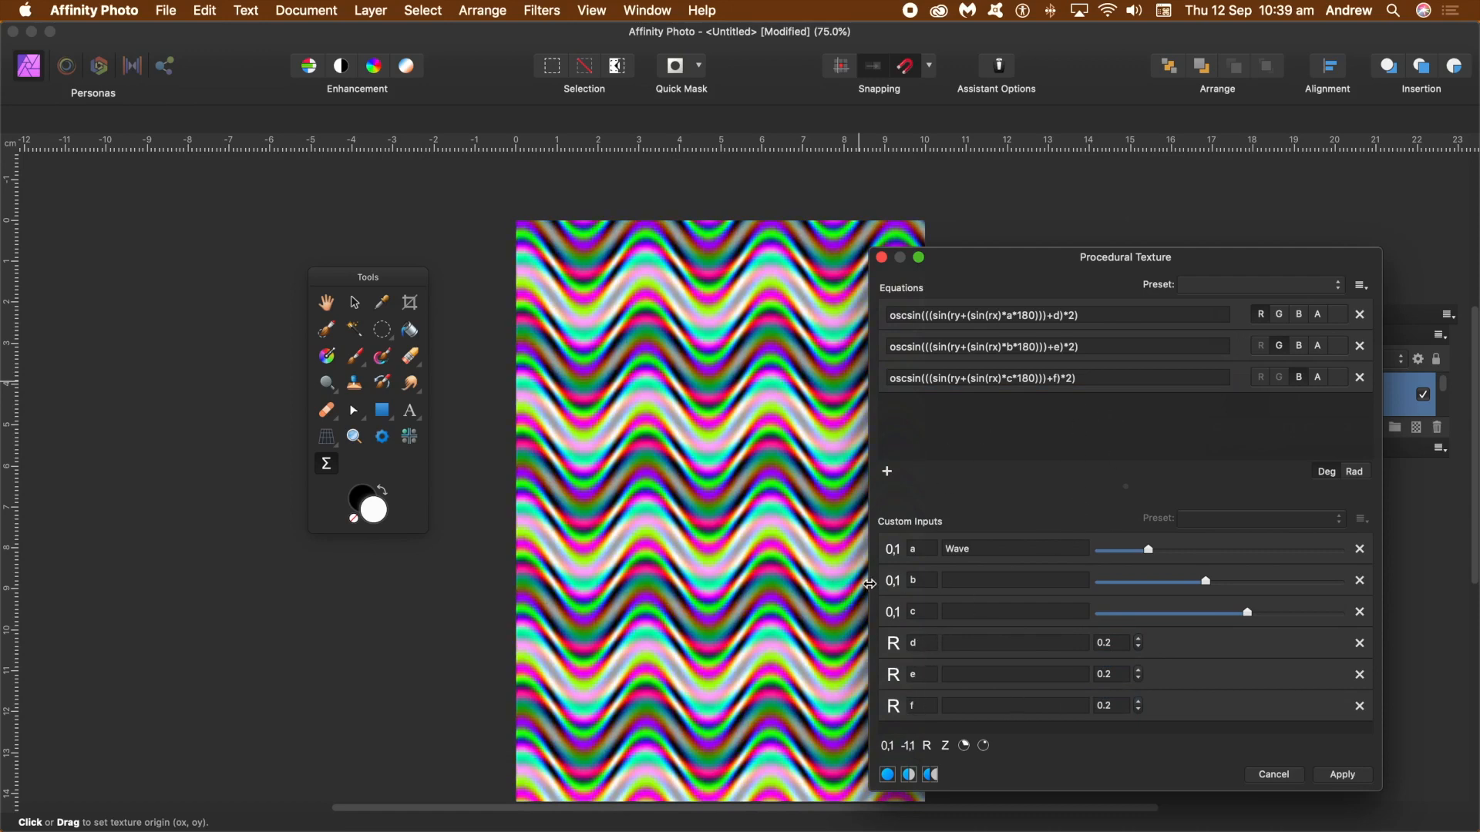
- Try custom input d at 0.5 and settle on 0.1
click(1112, 644)
text(5)
key(Return)
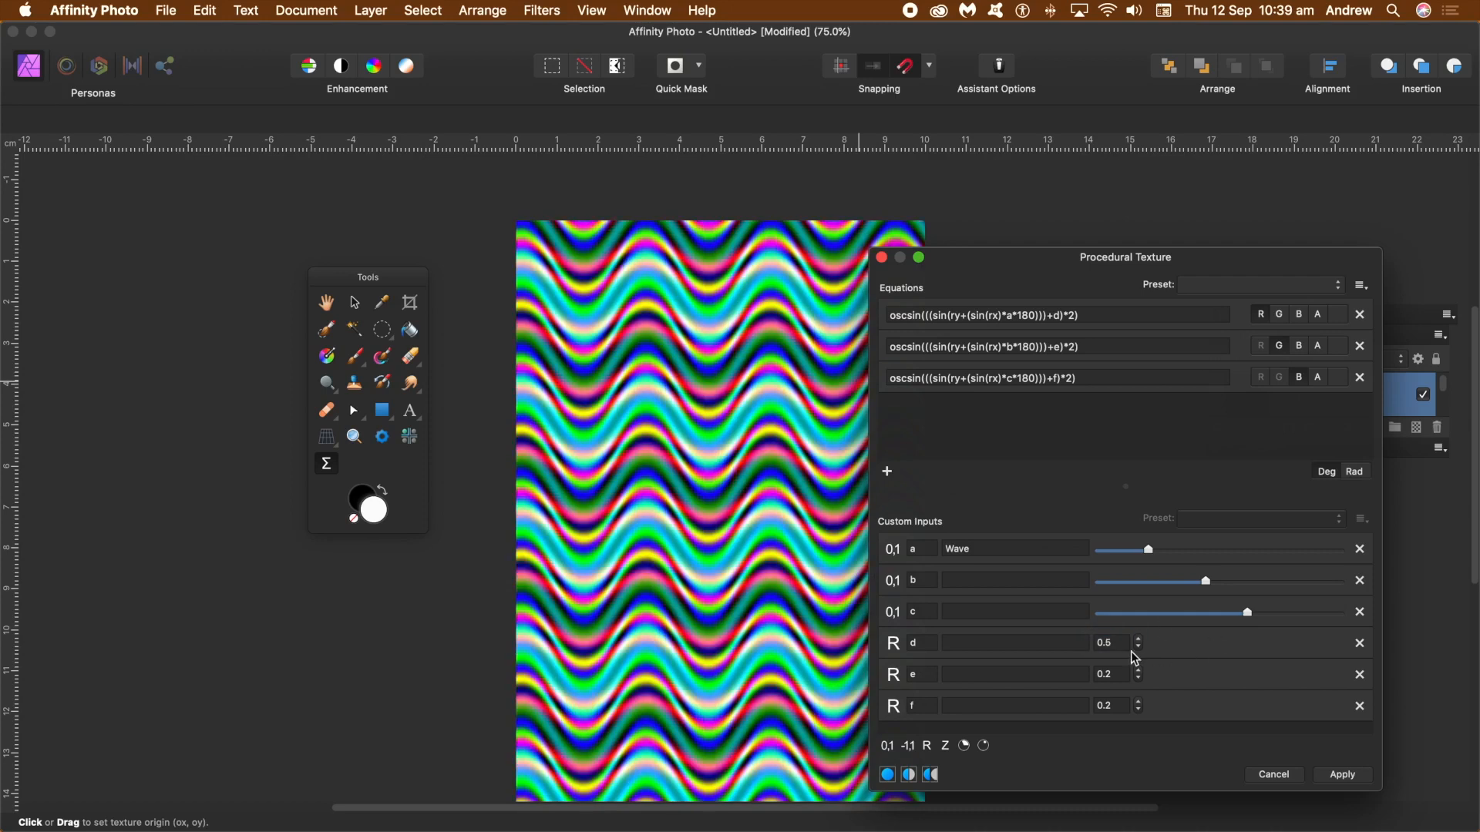
drag(1112, 643, 1103, 643)
text(1)
key(Return)
- Try custom input e at 0.6 and settle on 0.34
click(1112, 676)
text(6)
key(Return)
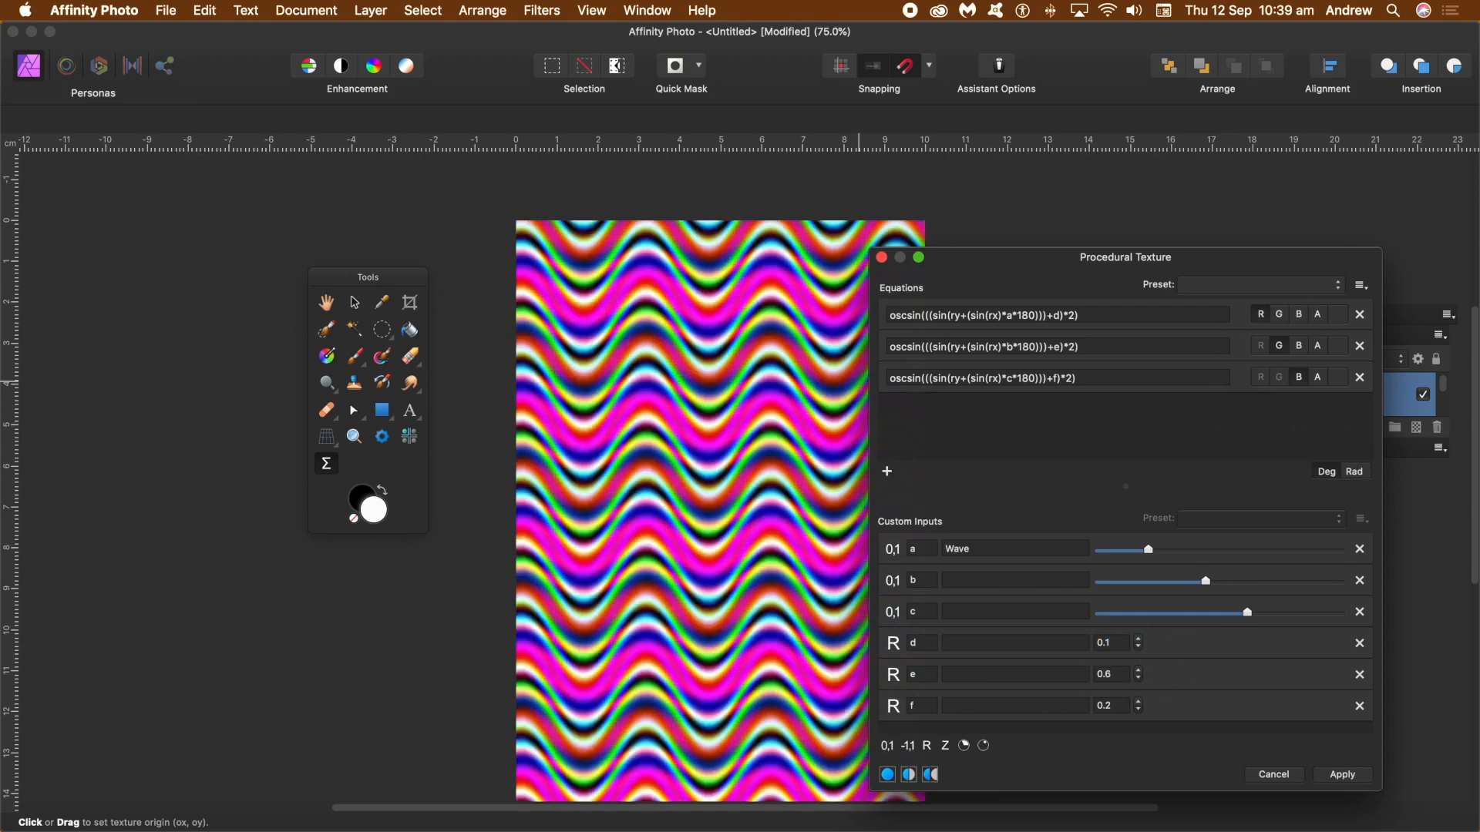
double_click(1109, 675)
text(34)
key(Return)
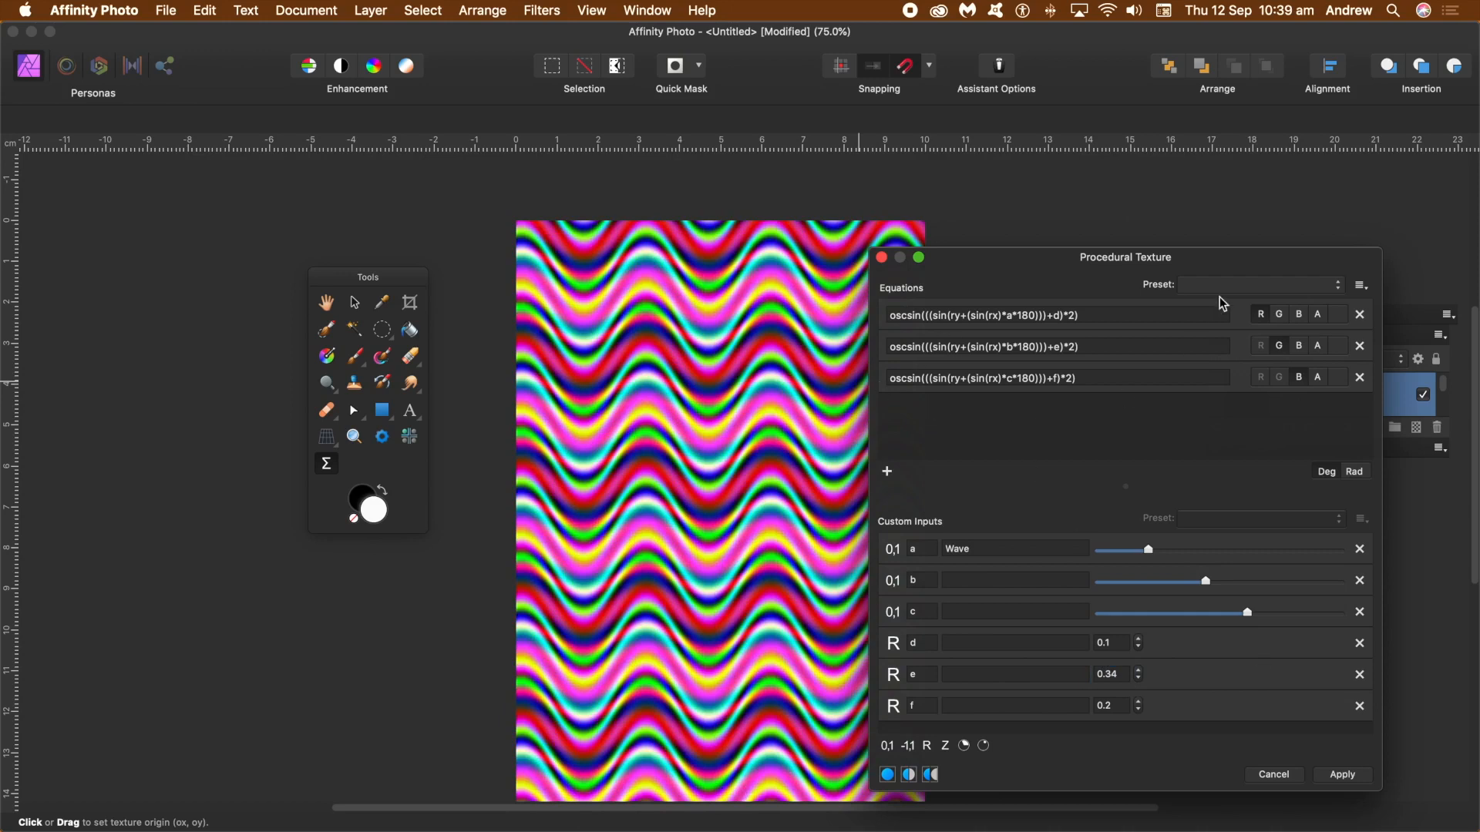
- Add three integer custom inputs, g, h and i, to control the multiplier in each equation
click(1072, 316)
double_click(1071, 316)
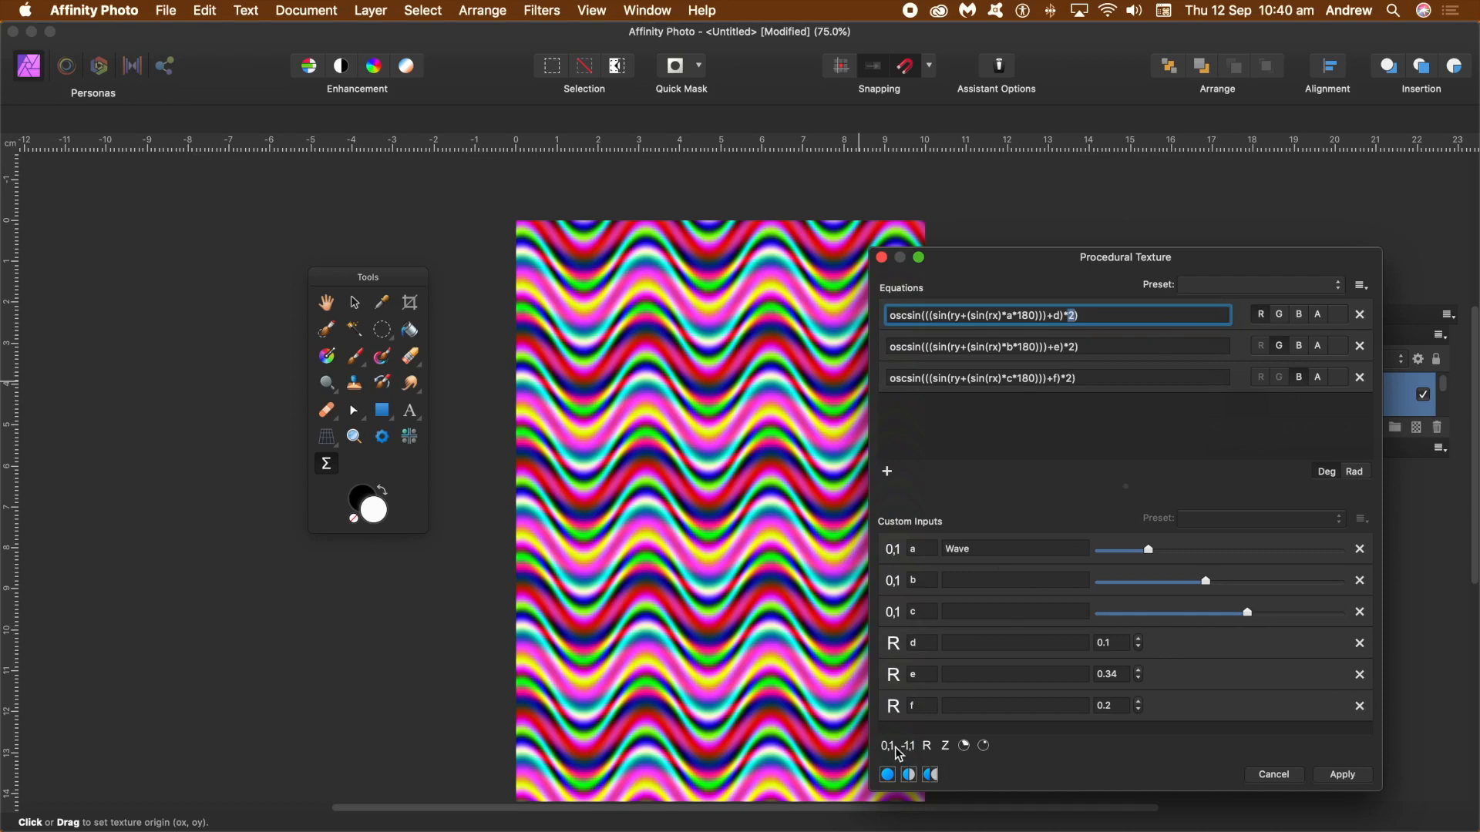
click(947, 748)
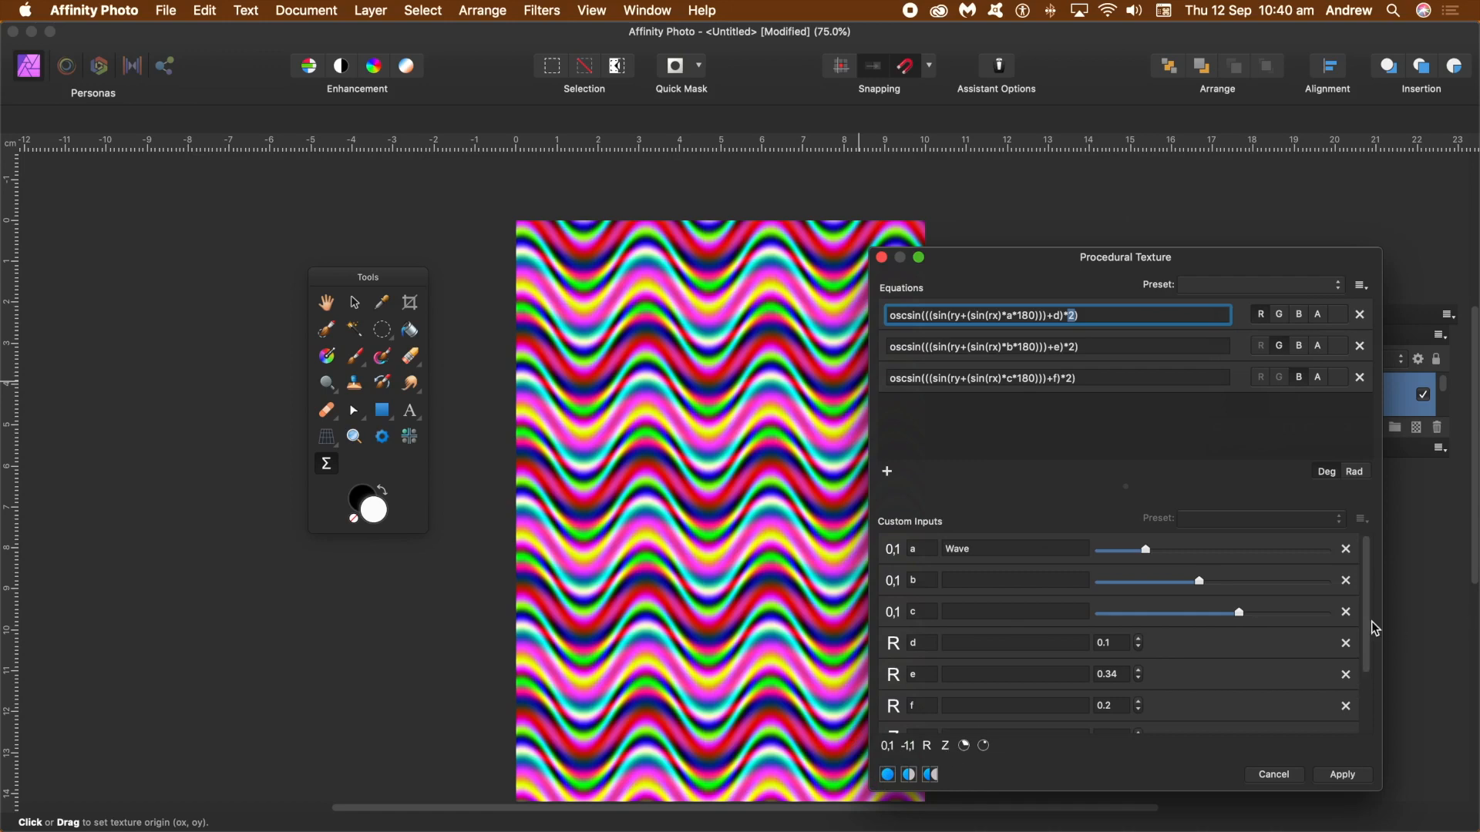
scroll(1357, 663, down, 3)
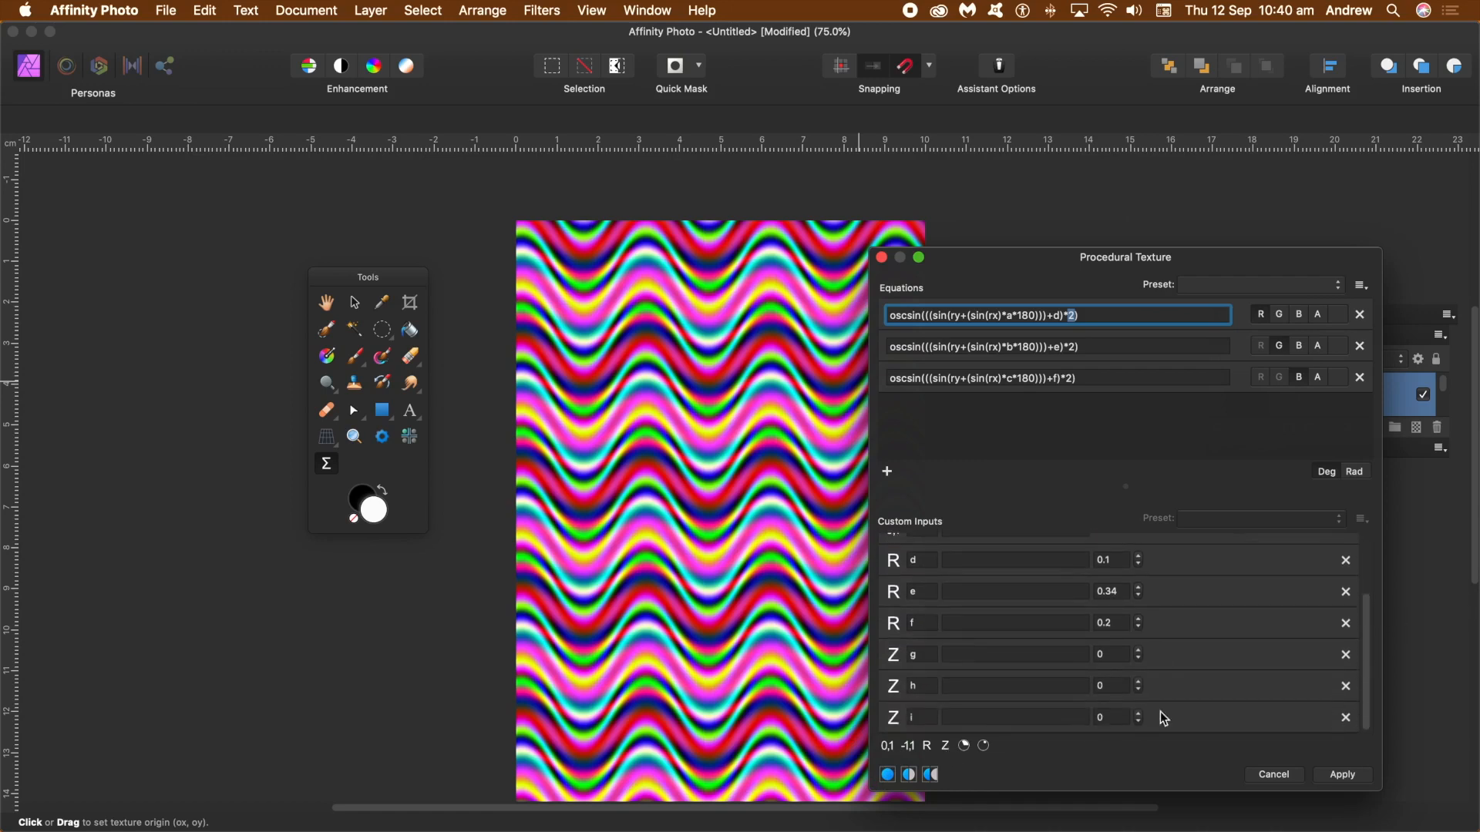
- Set the integer inputs g and h to 2
click(1095, 654)
text(2)
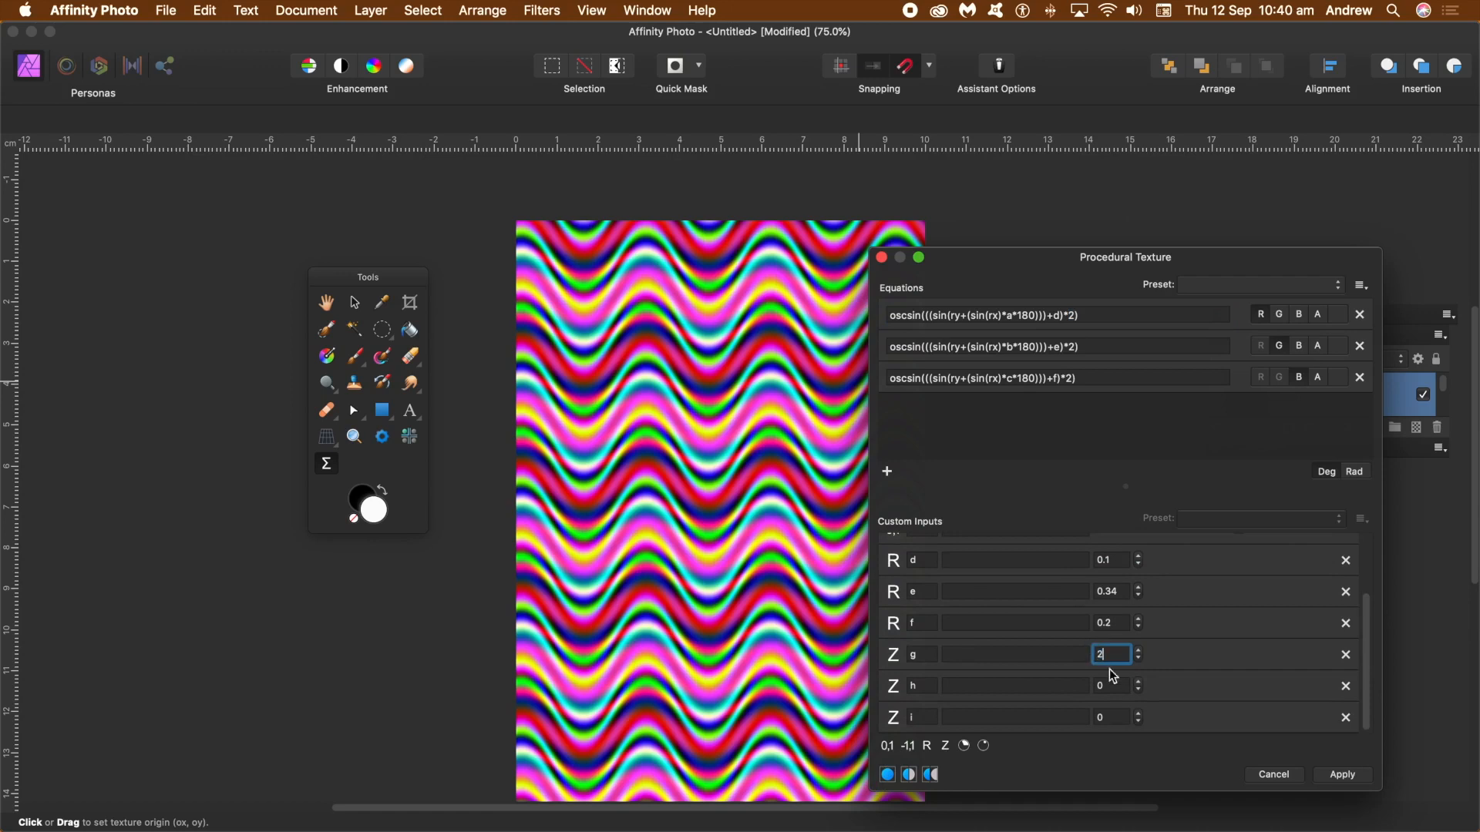
click(1102, 689)
text(2)
click(1102, 717)
- Replace the multiplier 2 with g in the first equation, h in the second and i in the third
scroll(1369, 636, up, 3)
double_click(1073, 316)
text(g)
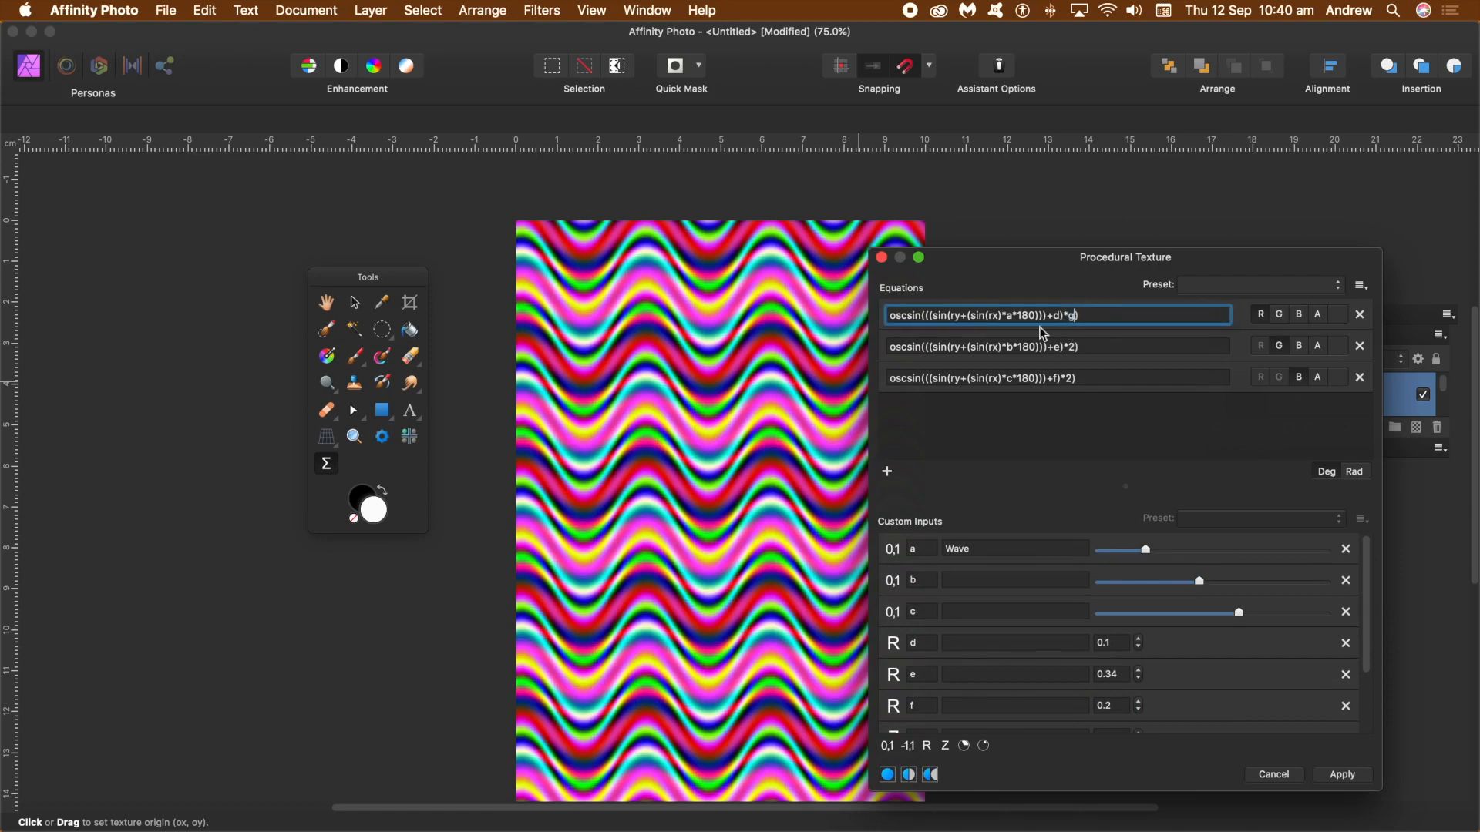
double_click(1072, 347)
text(h)
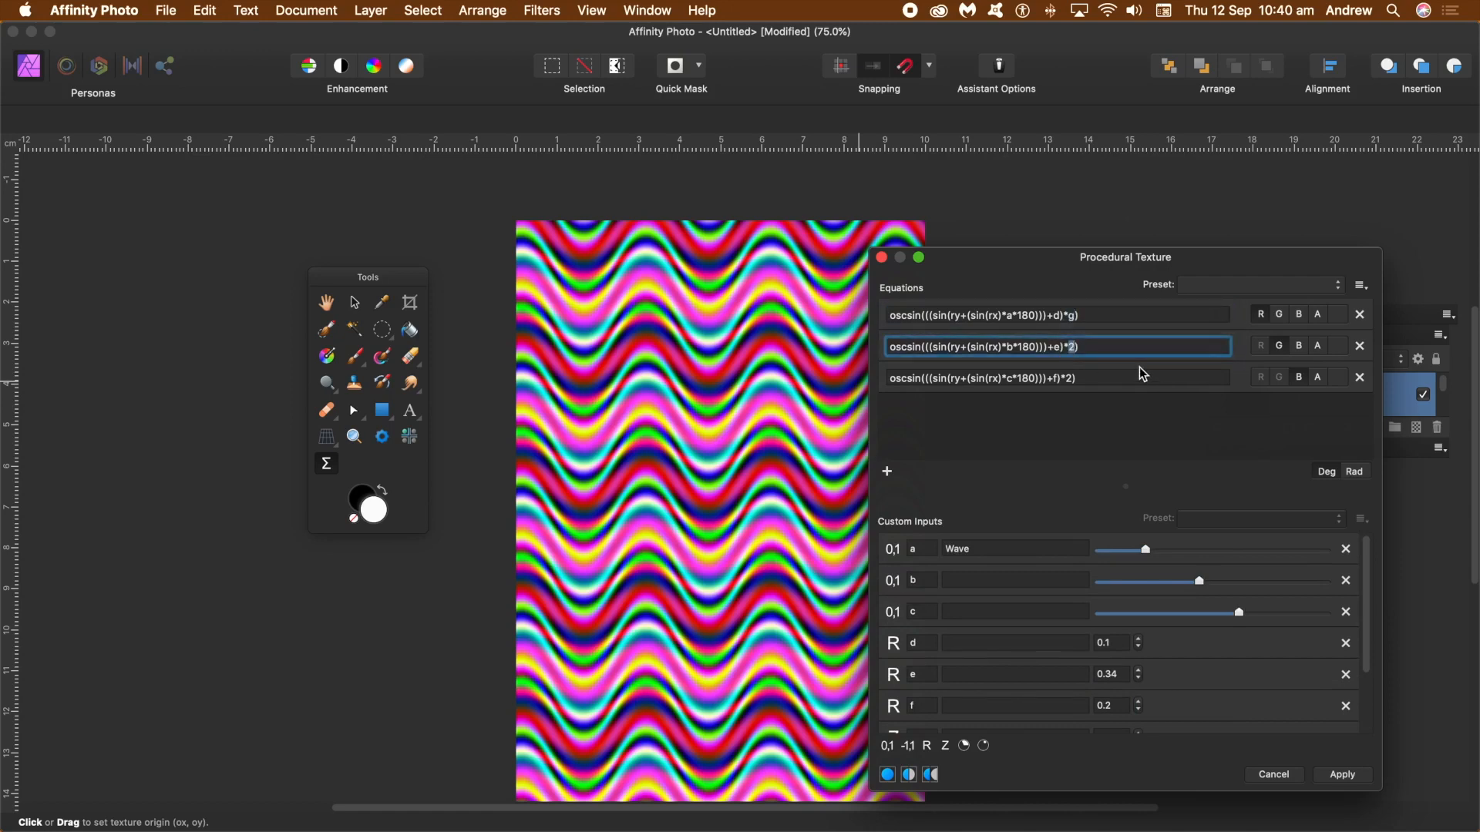
double_click(1072, 378)
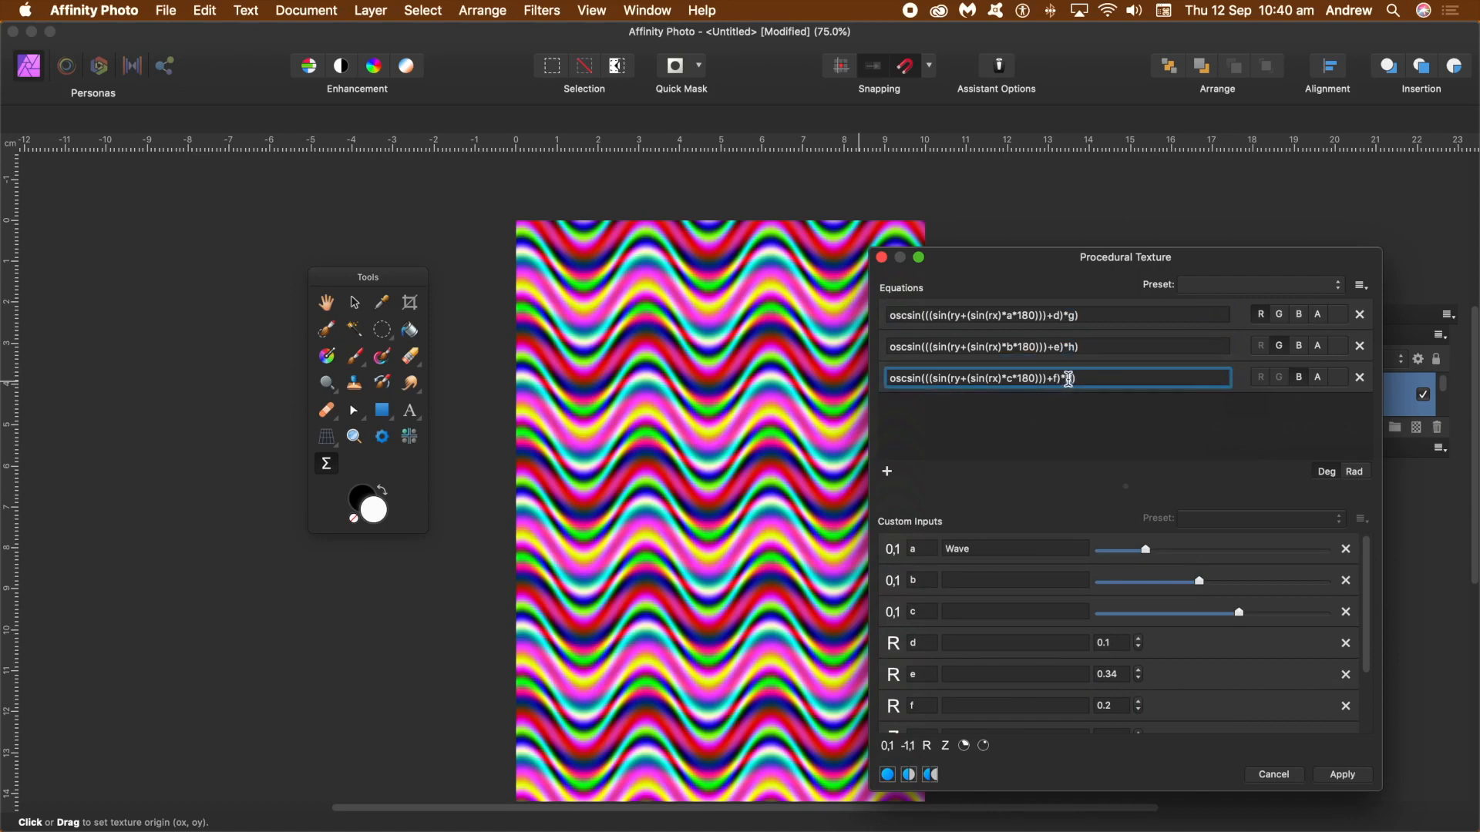
text(i)
key(Return)
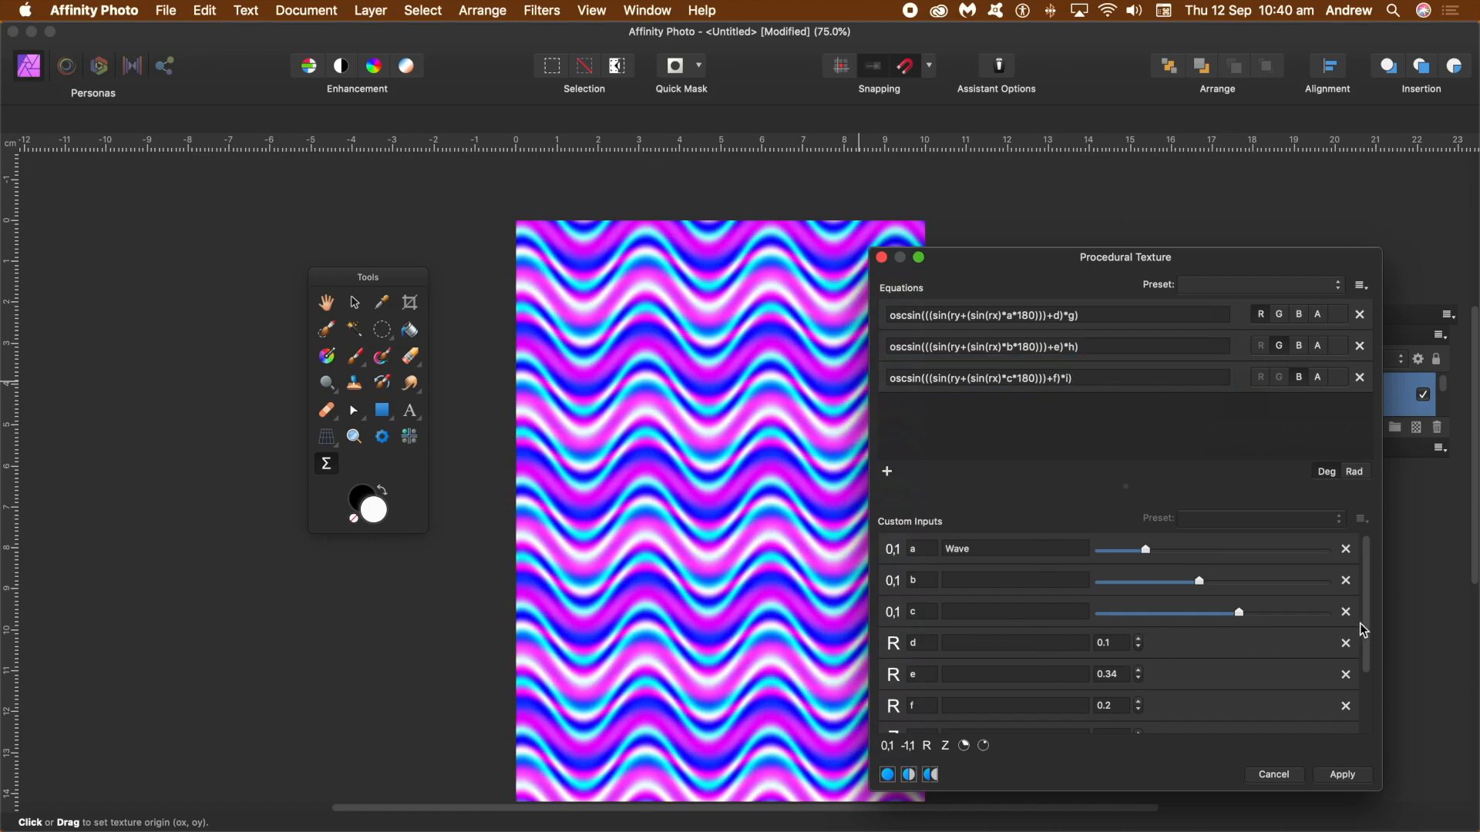
- Set the integer input i to 2
scroll(1364, 630, down, 3)
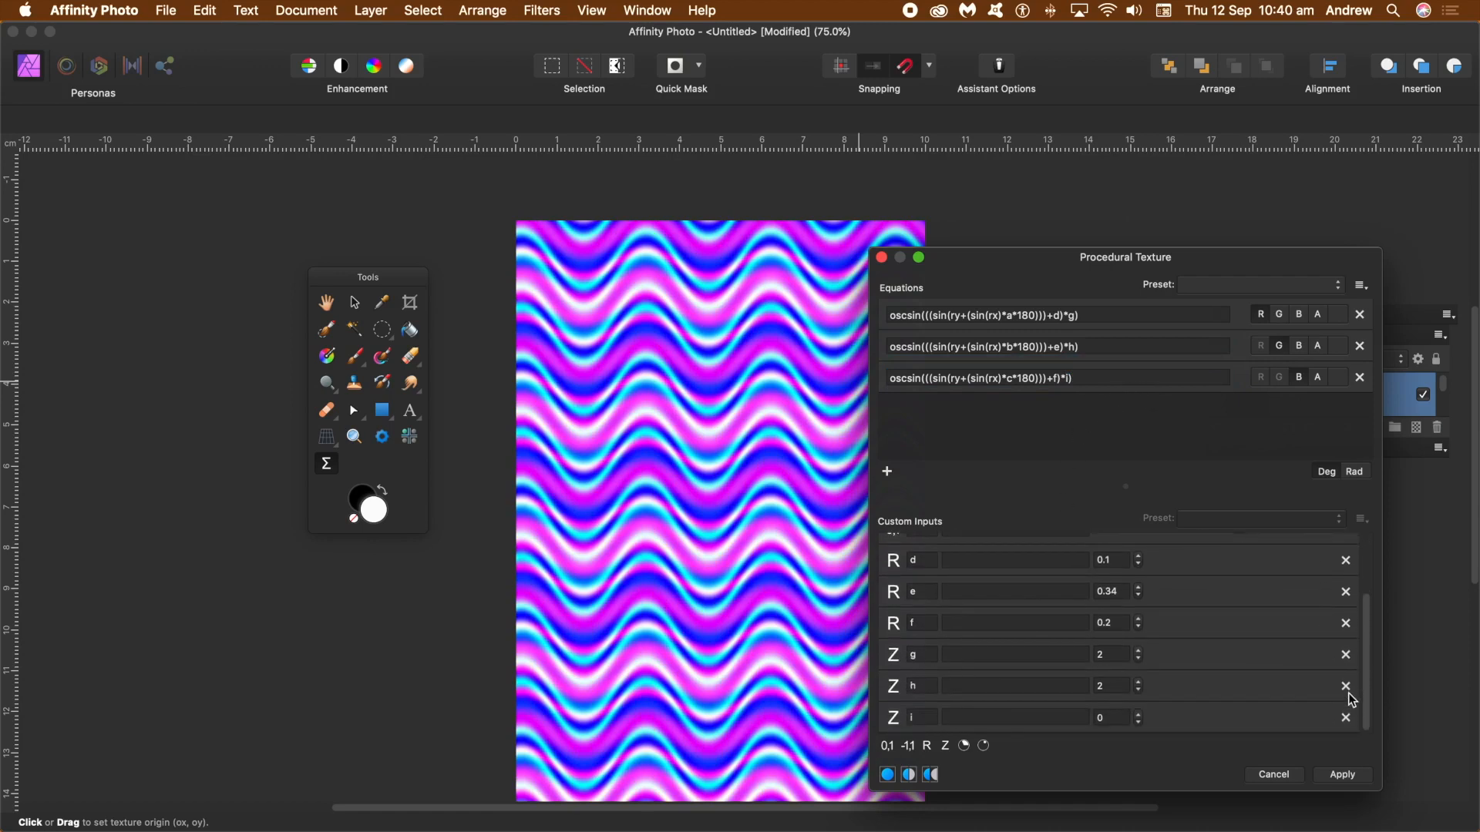
click(1138, 714)
click(1139, 714)
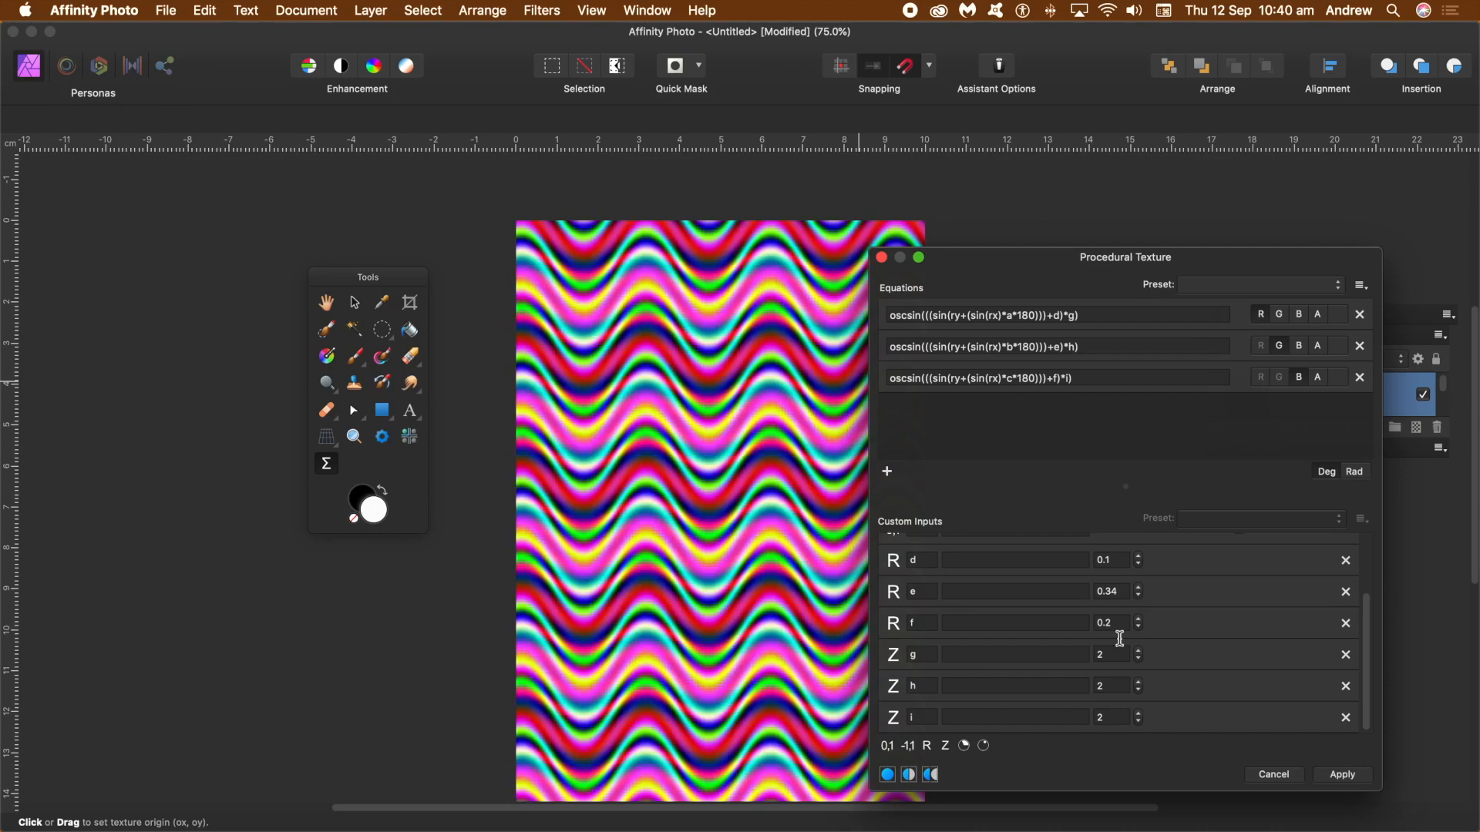
- Raise the integer input h step by step, compare the pattern at 3 and 4, and leave it at 4
click(1139, 683)
click(1139, 683)
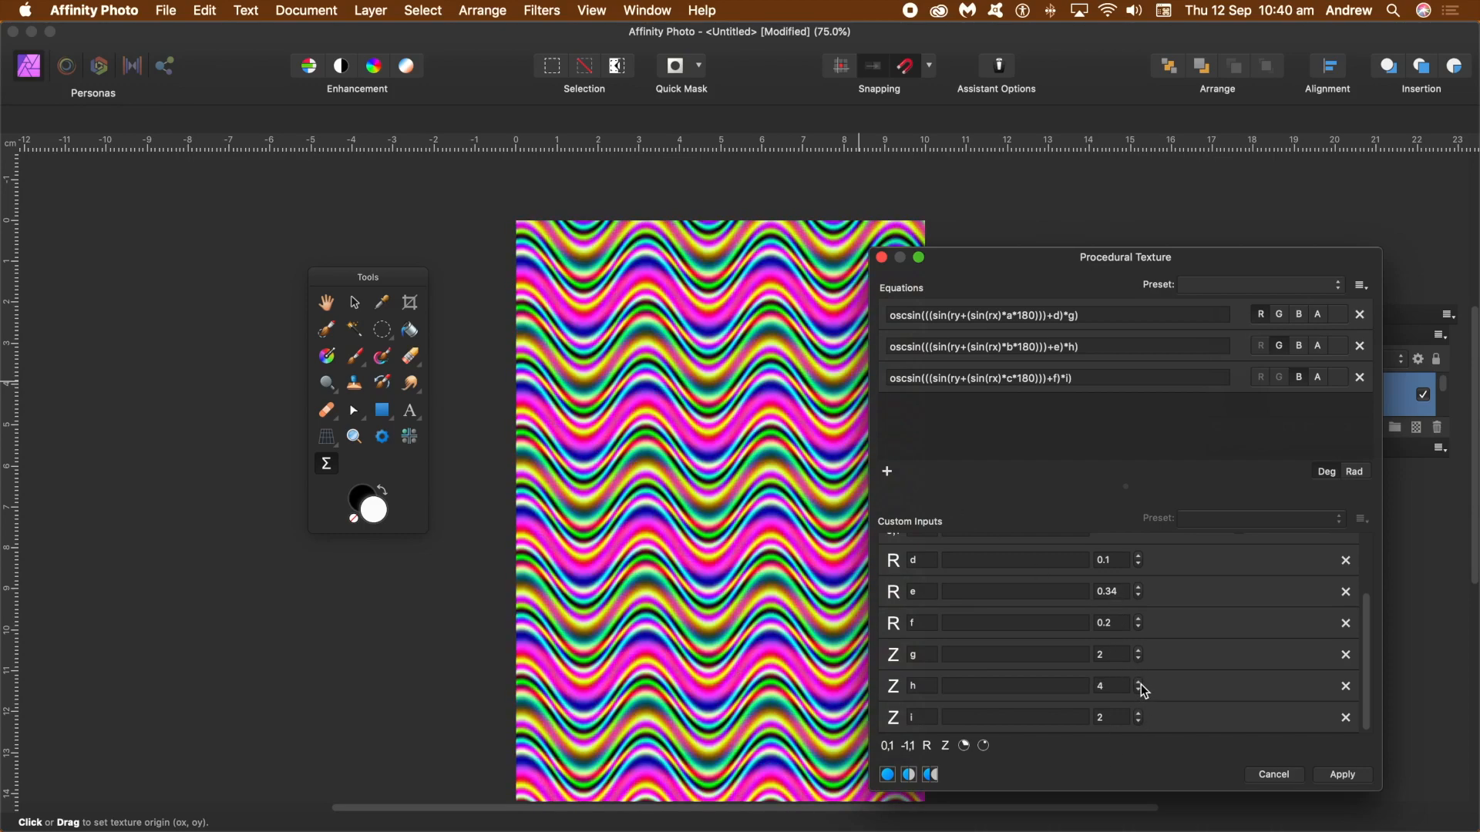
click(1139, 683)
click(1139, 692)
click(1140, 693)
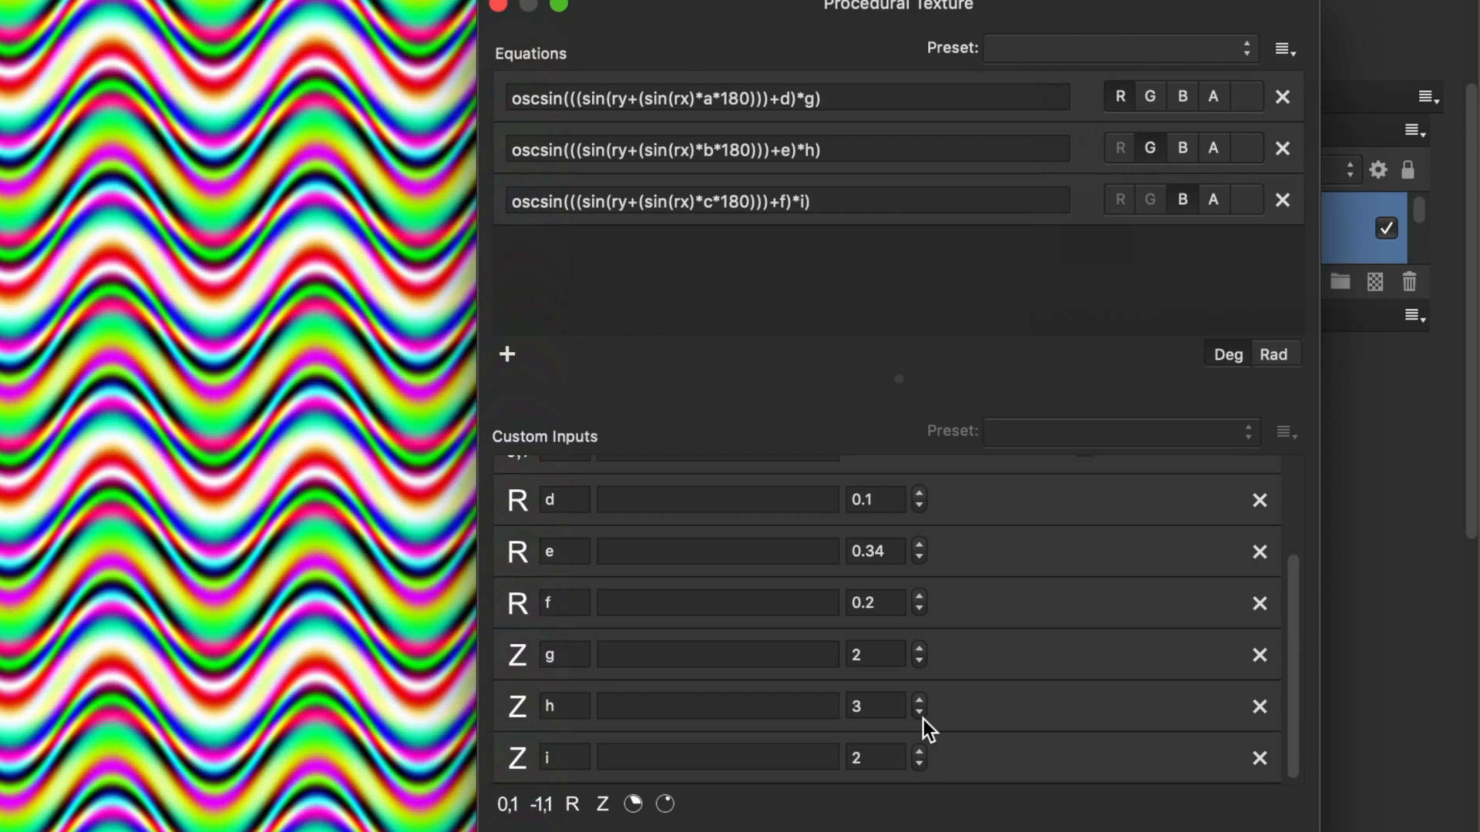
click(920, 701)
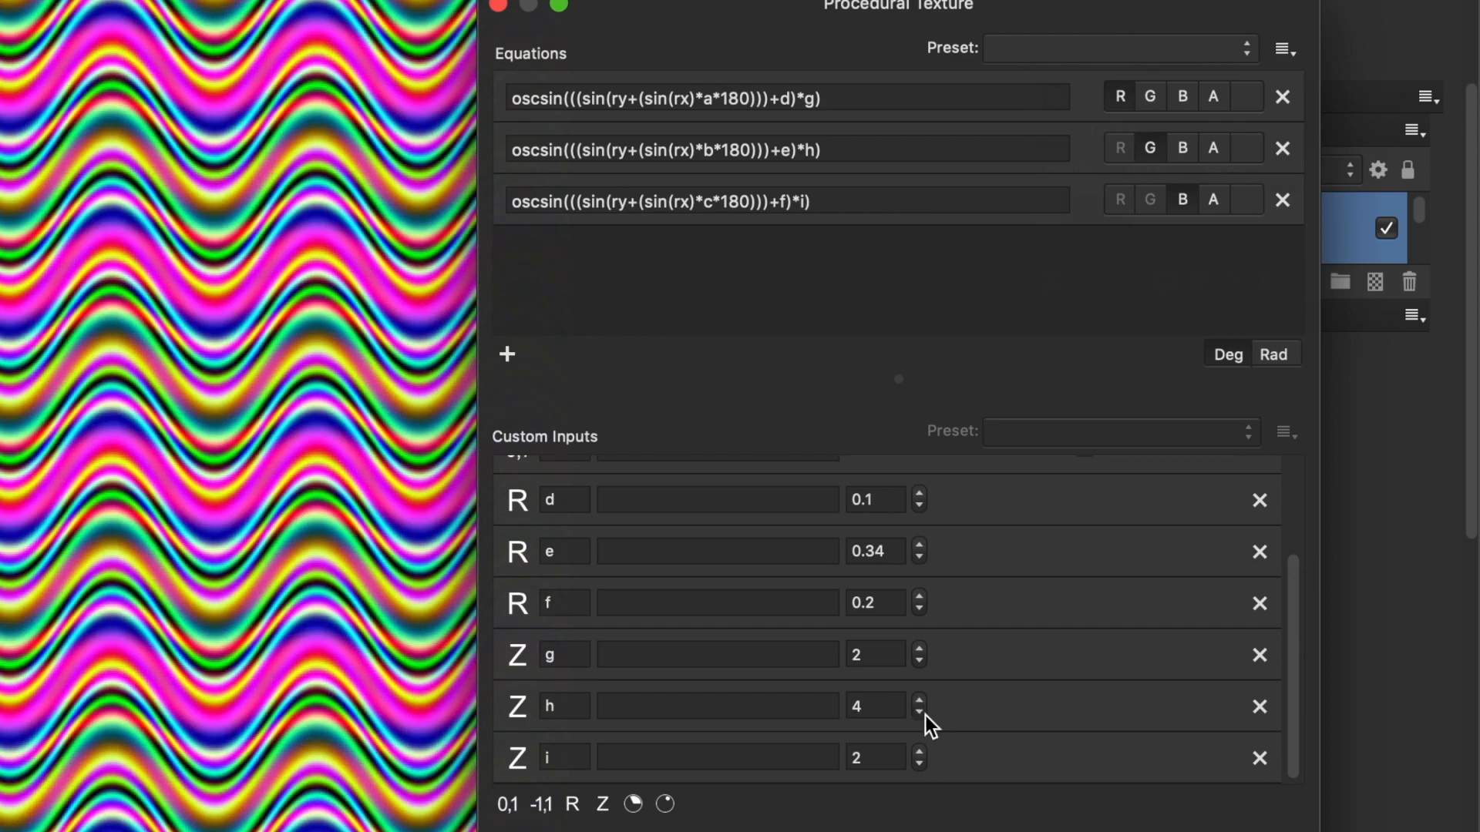
- Lower the integer input h to 0 to compare the pattern, and raise it back to 4
click(923, 714)
click(922, 713)
click(923, 714)
click(923, 714)
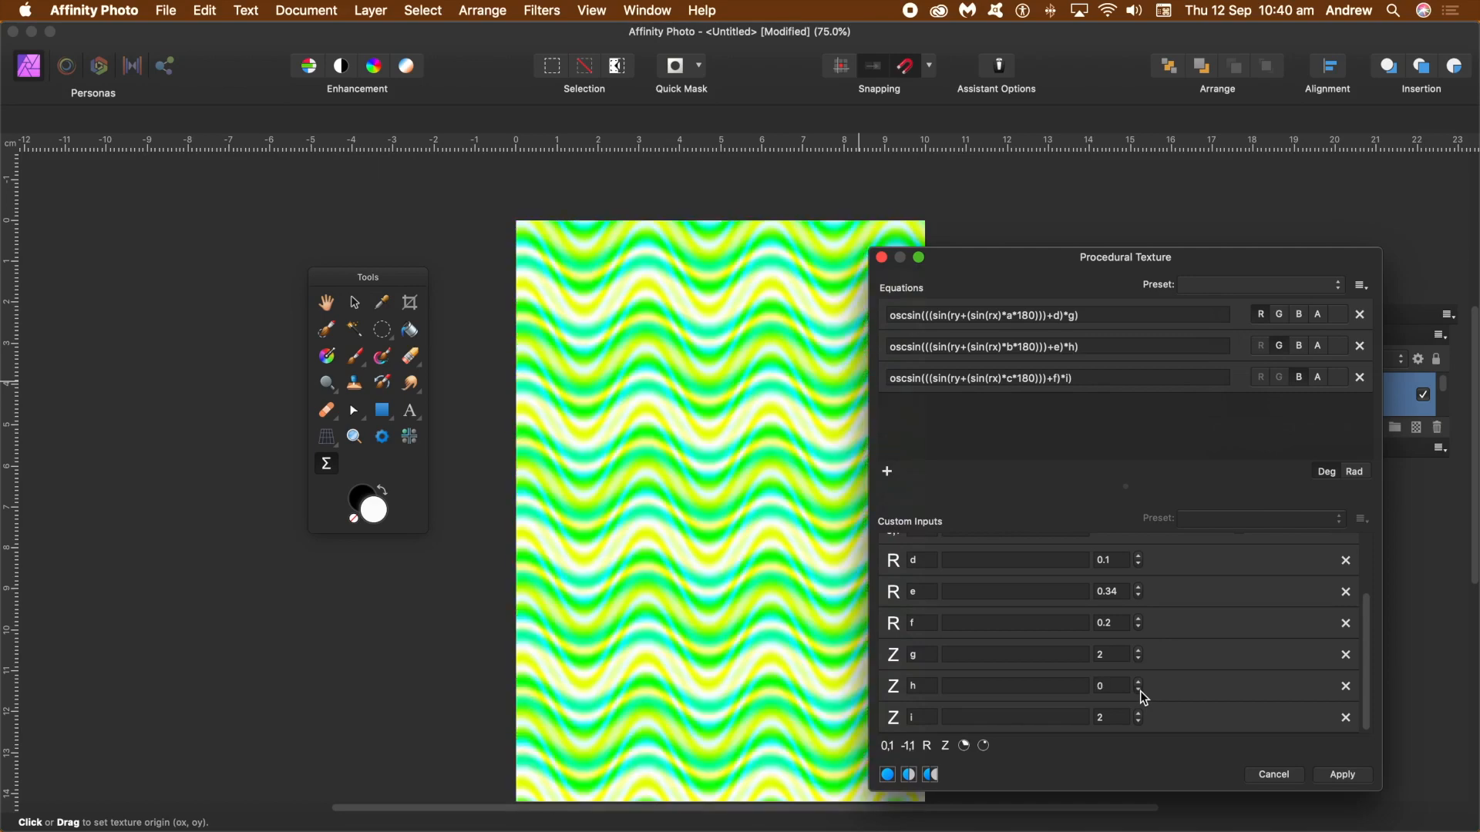
click(1140, 683)
click(1139, 682)
click(1140, 682)
click(1139, 682)
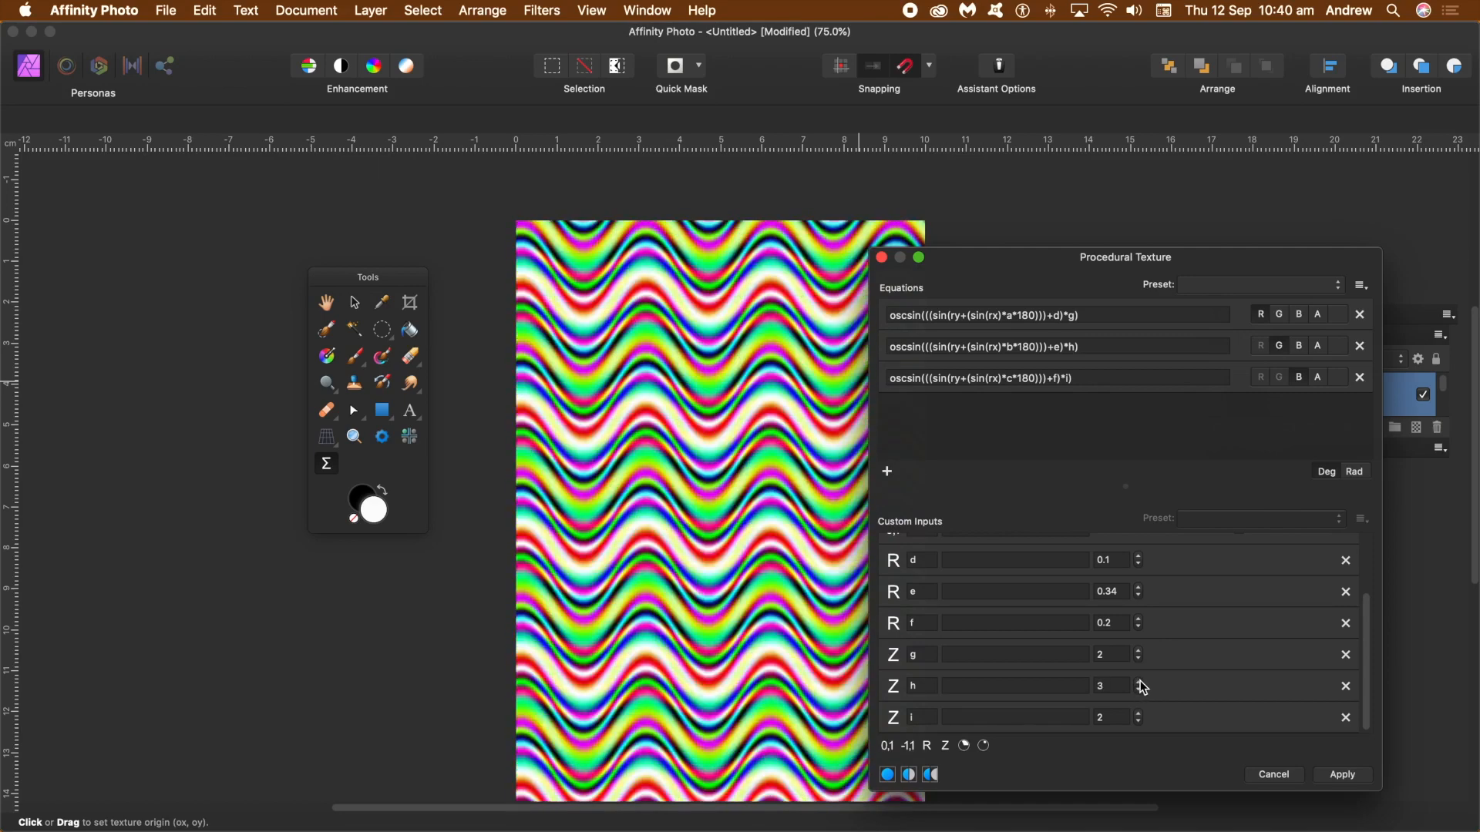
- Try neighbouring values for the integer inputs i and g, leaving both at 2
click(1140, 714)
click(1139, 723)
click(1140, 723)
click(1141, 660)
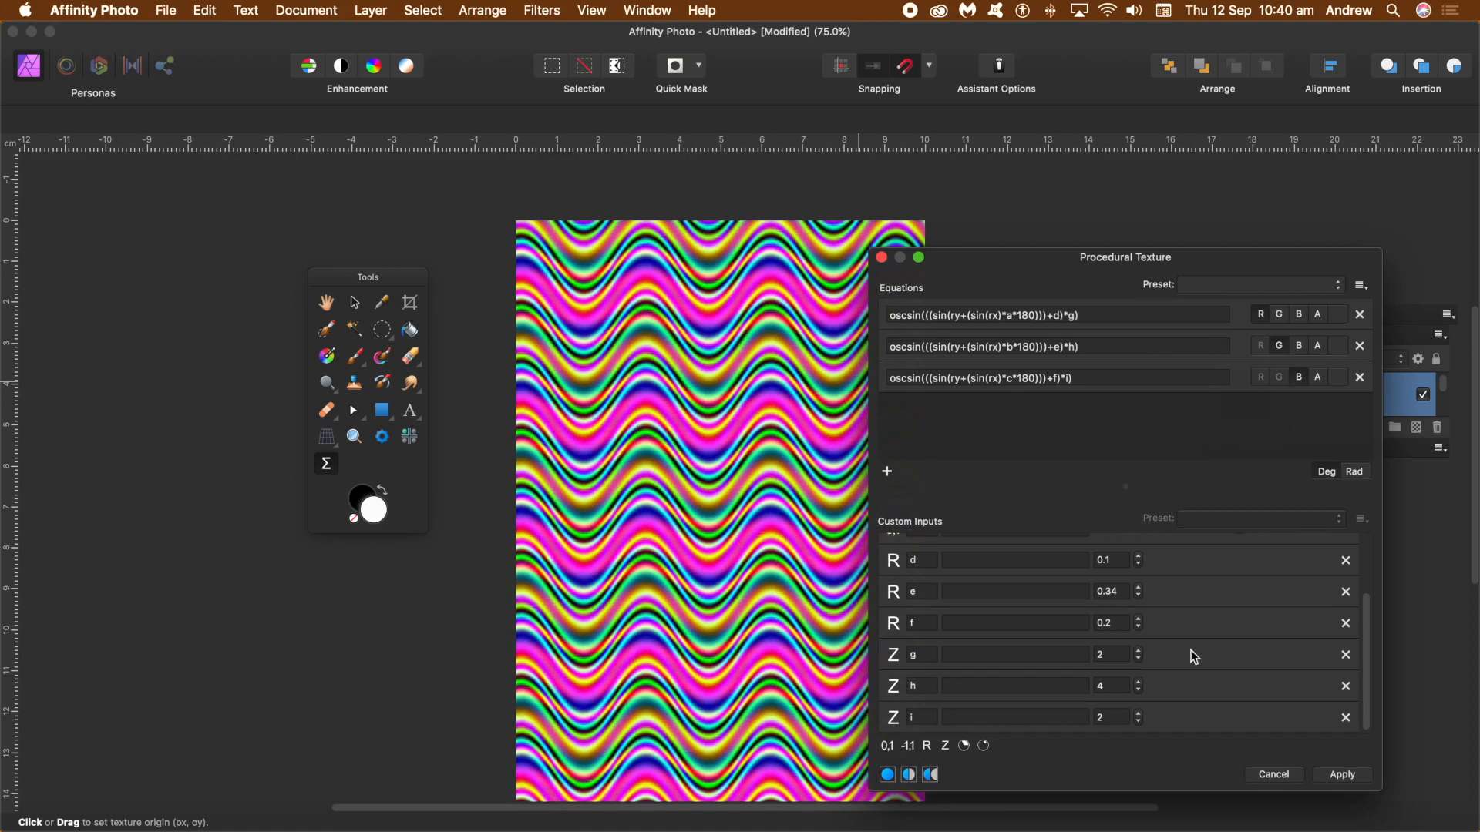
- Set input f to 0.25 and raise input c to about 0.7 and input b to about 0.55
click(1109, 622)
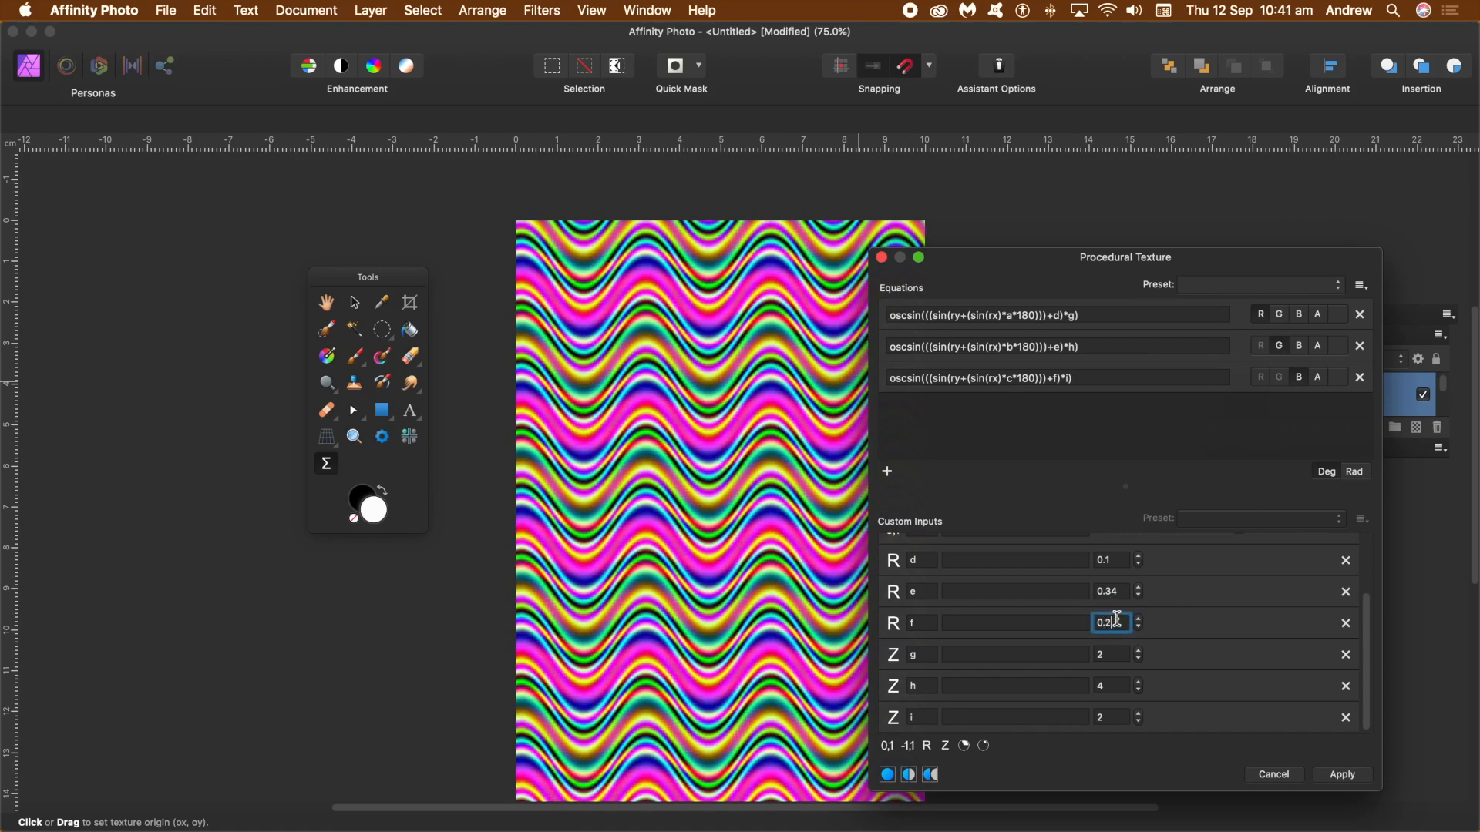
text(5)
key(Return)
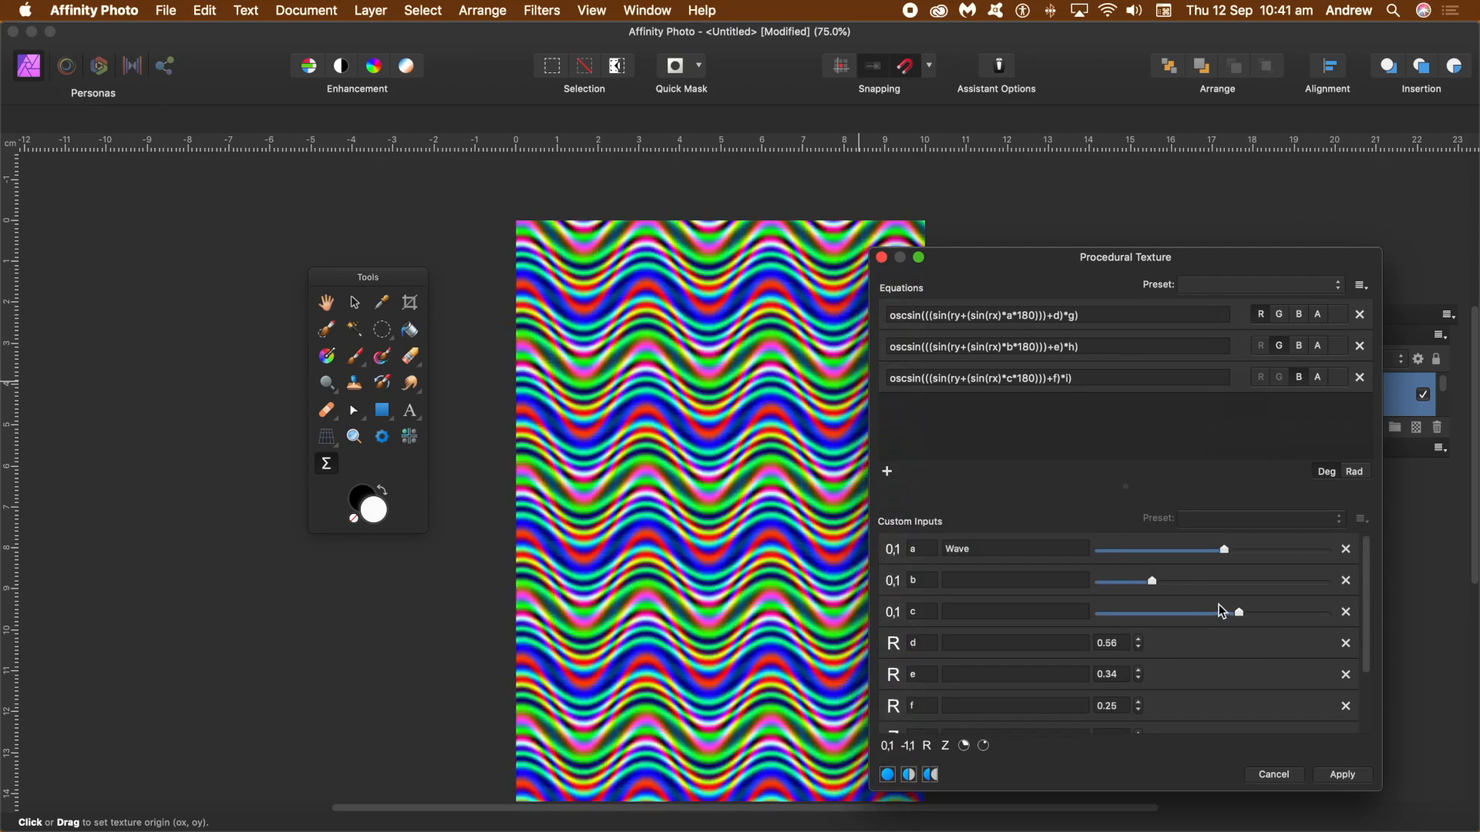
mouse_move(1240, 612)
mouse_down()
mouse_move(1128, 608)
mouse_move(1265, 609)
mouse_up()
drag(1152, 581, 1230, 589)
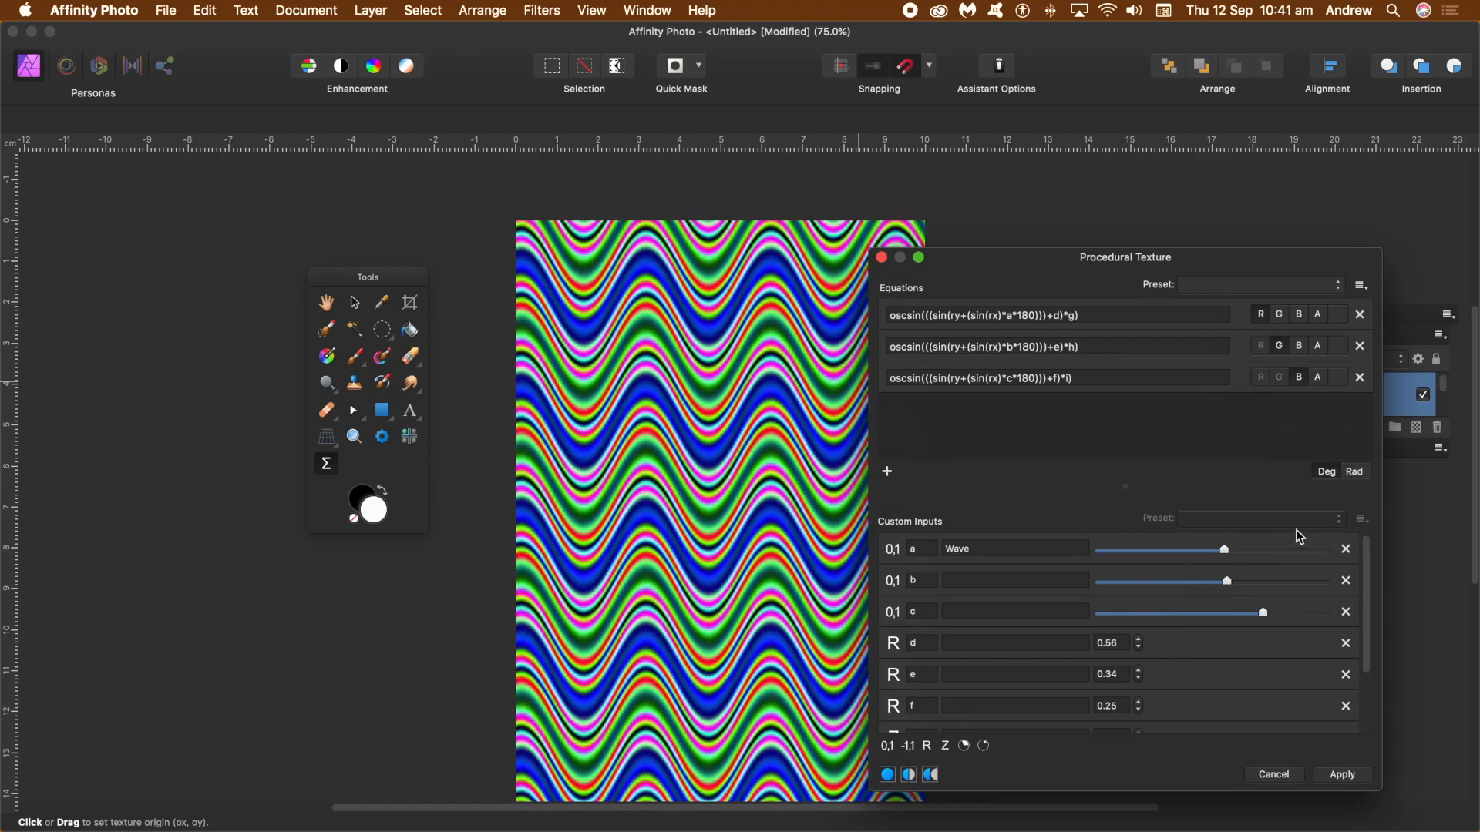
- Save the equations as a preset named "Colorful wave 12" in the Coloured patterns category
drag(1198, 264, 1094, 203)
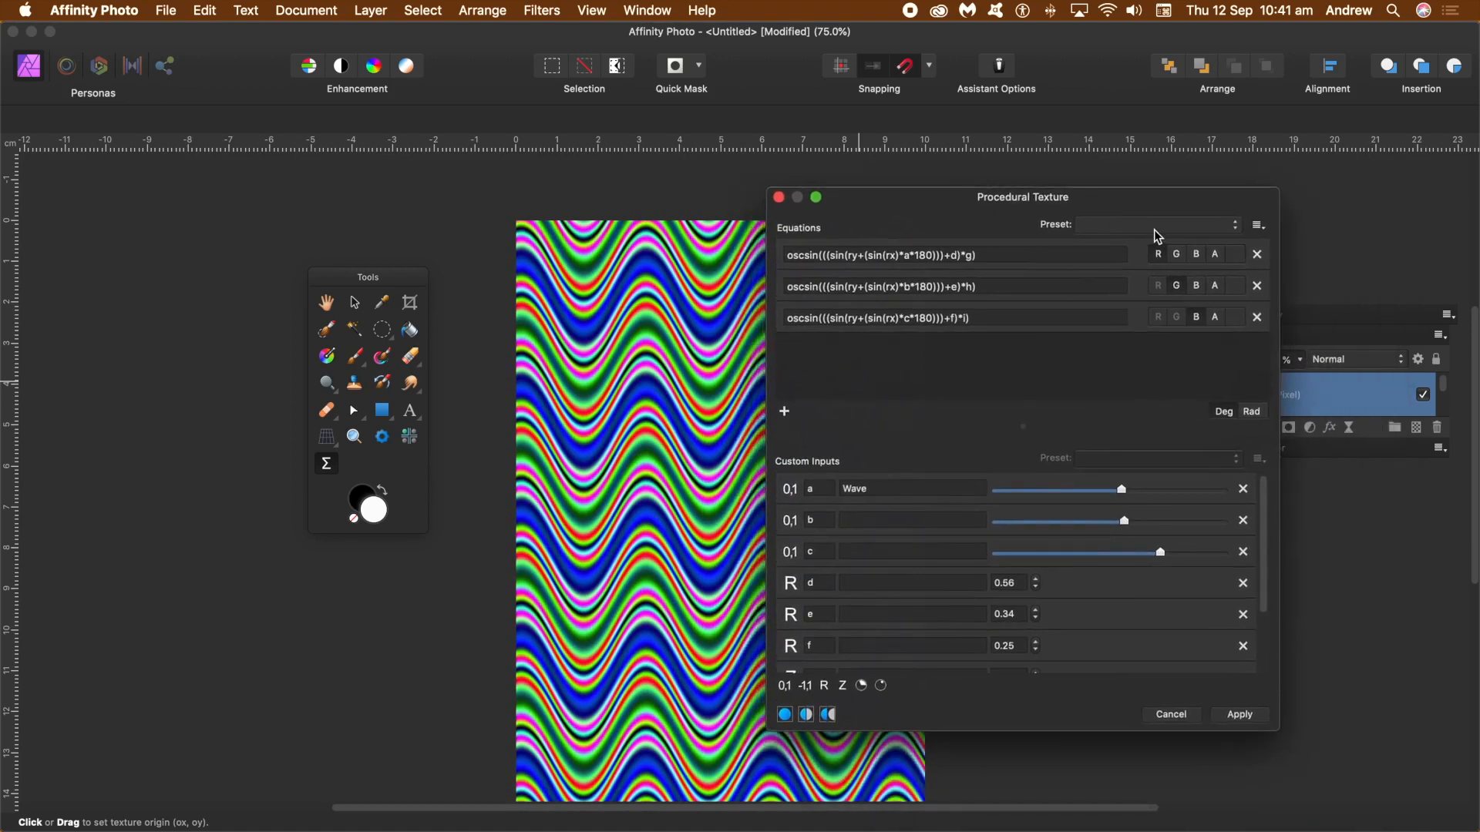
click(1260, 228)
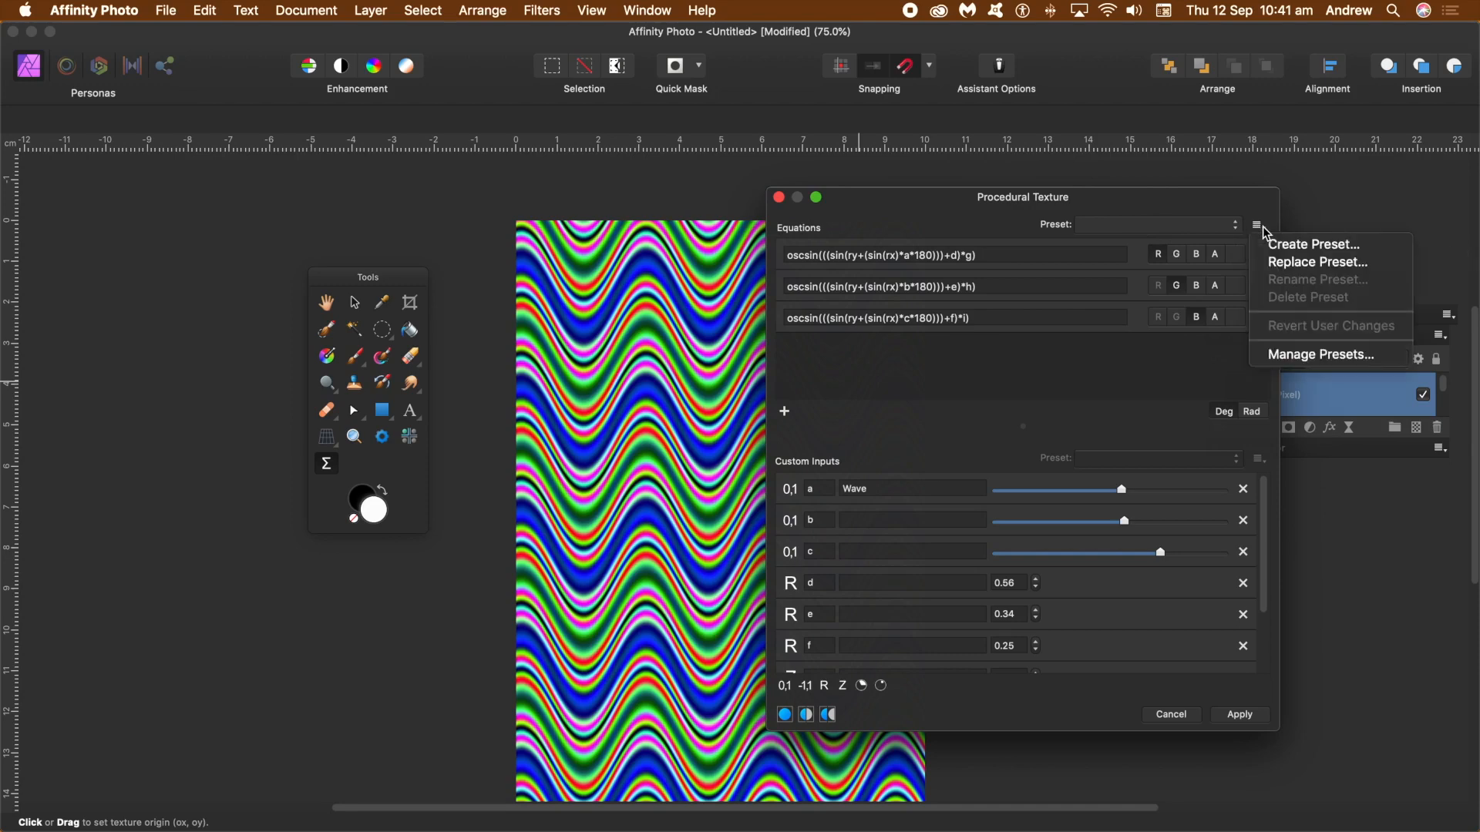
click(1300, 247)
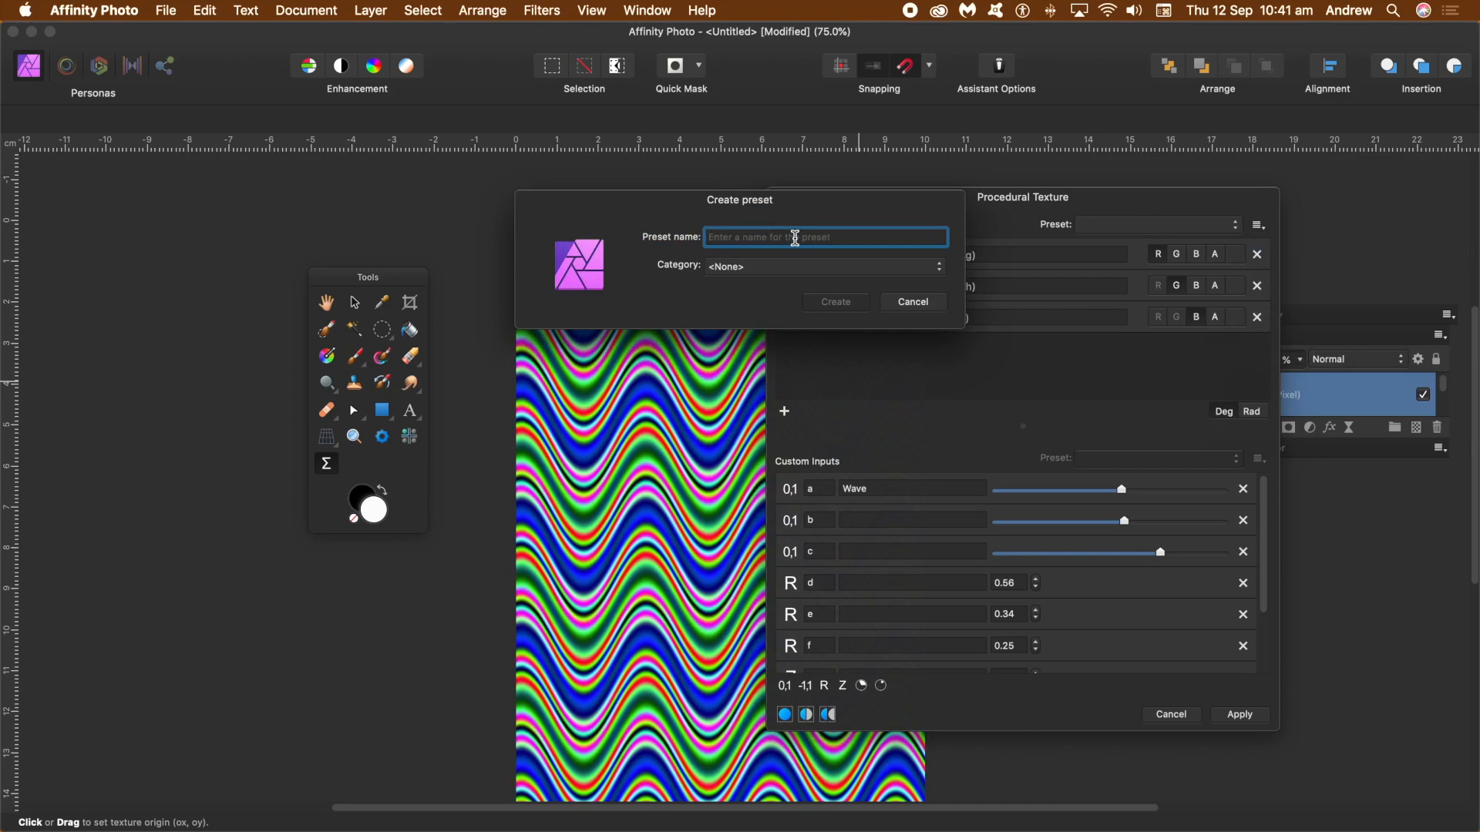
text(Colorful wave 12)
click(742, 266)
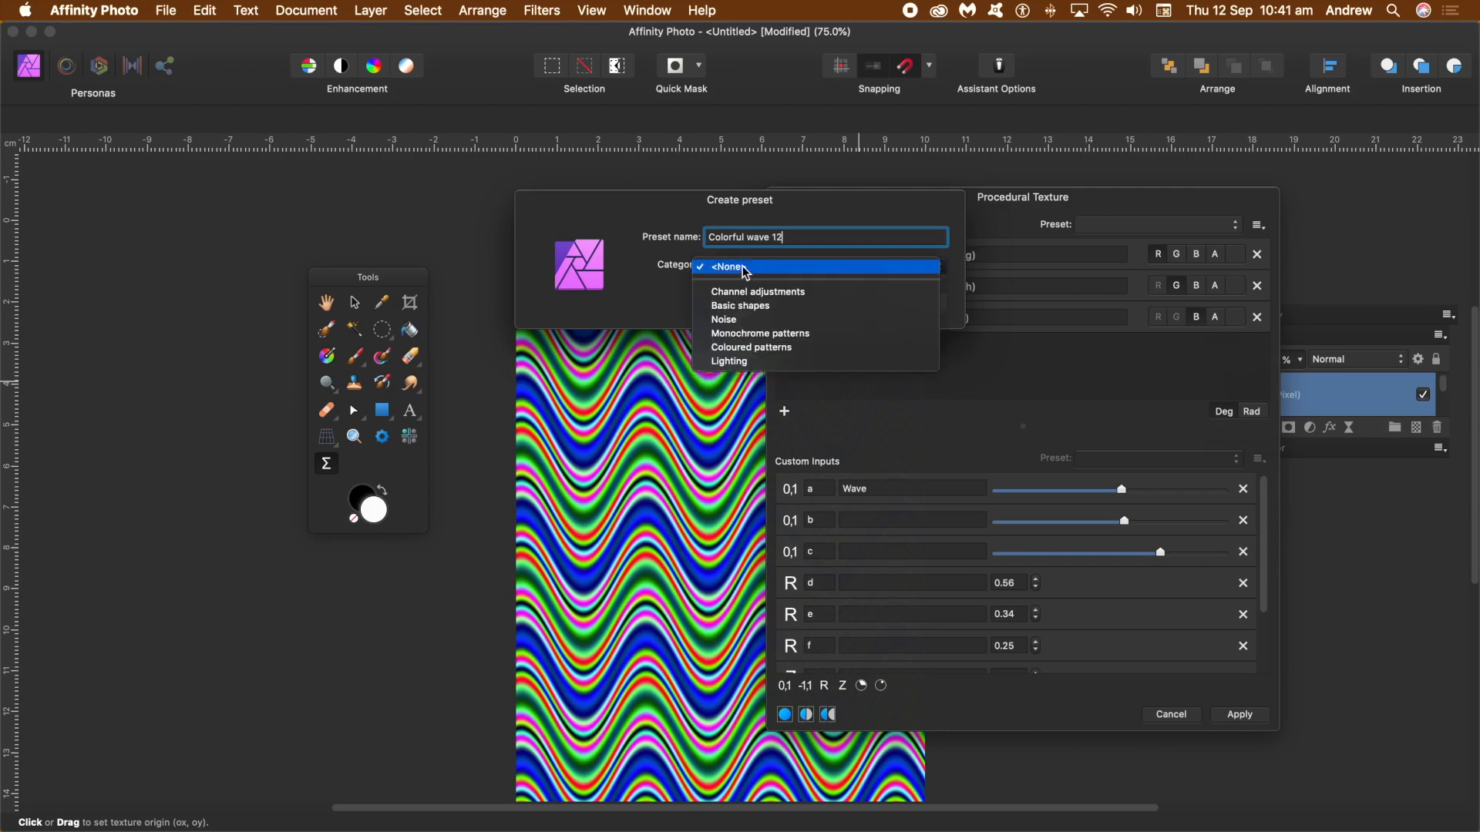
click(744, 350)
click(839, 307)
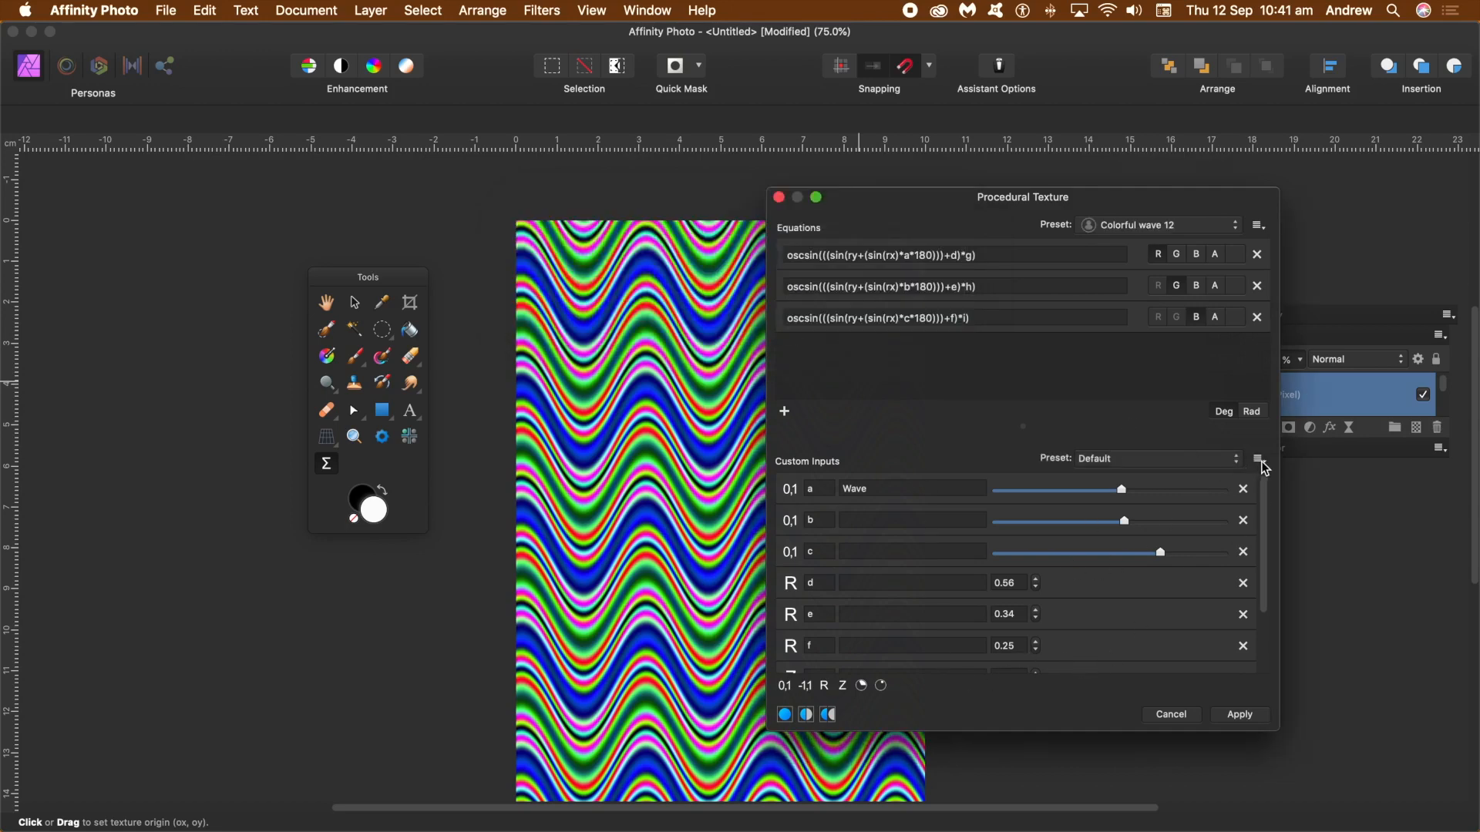
- Lower input a to about 0.3, raise b and c to about 0.8, and set d to 0.59 and e to 0.21
drag(1111, 491, 1184, 555)
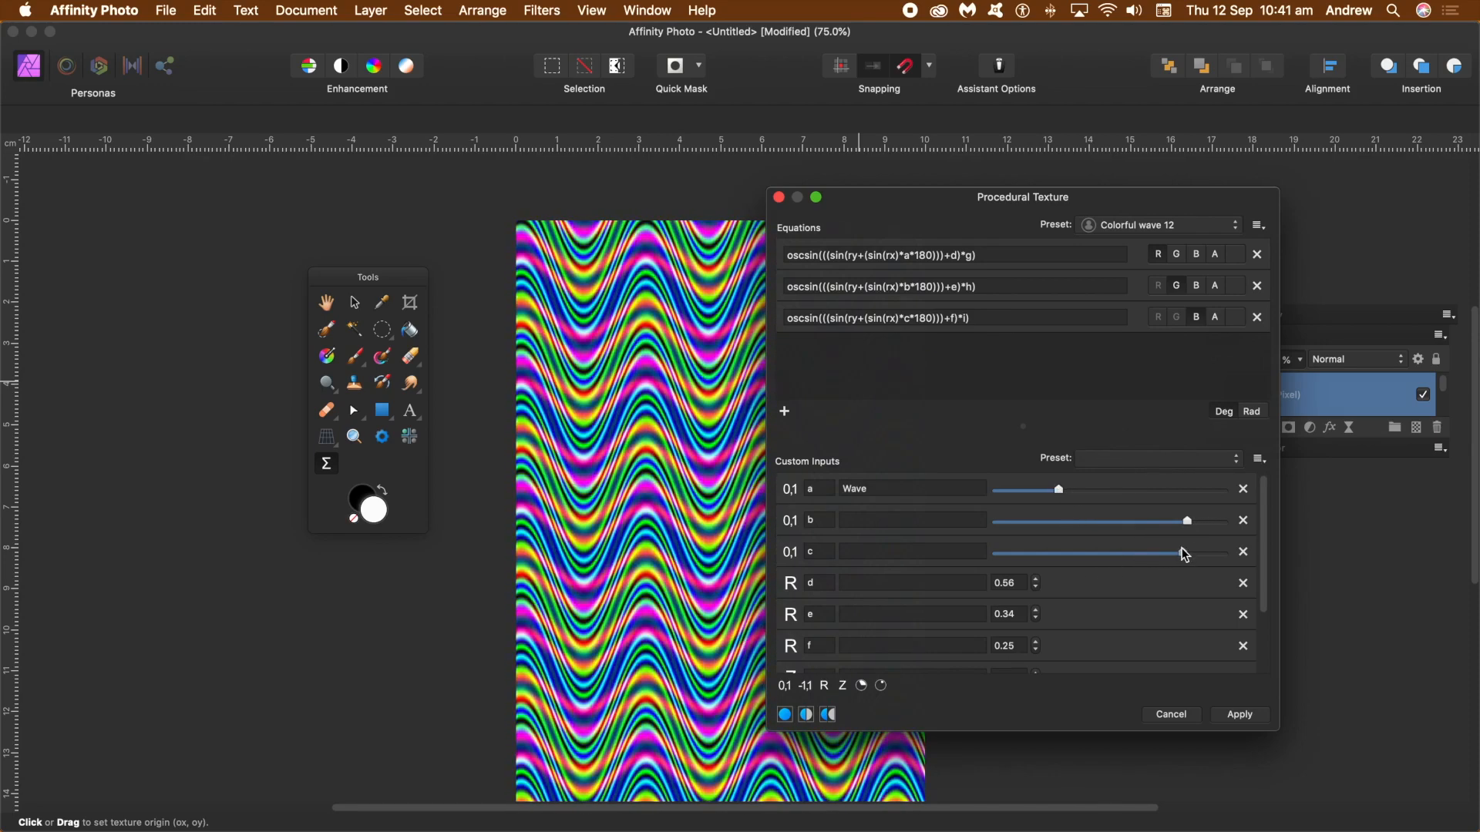
click(1015, 583)
key(BackSpace)
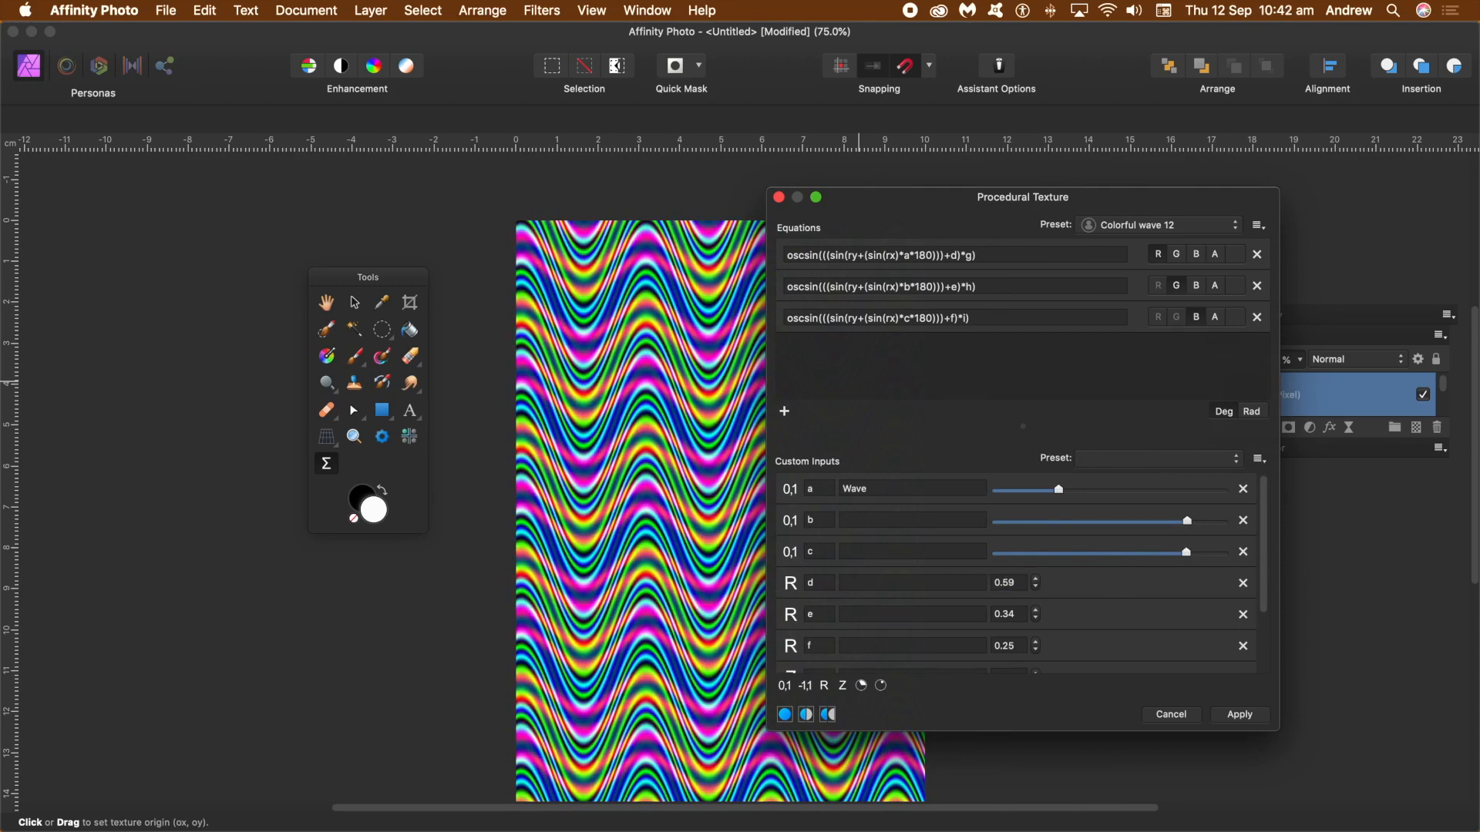
click(1019, 613)
text(21)
key(Return)
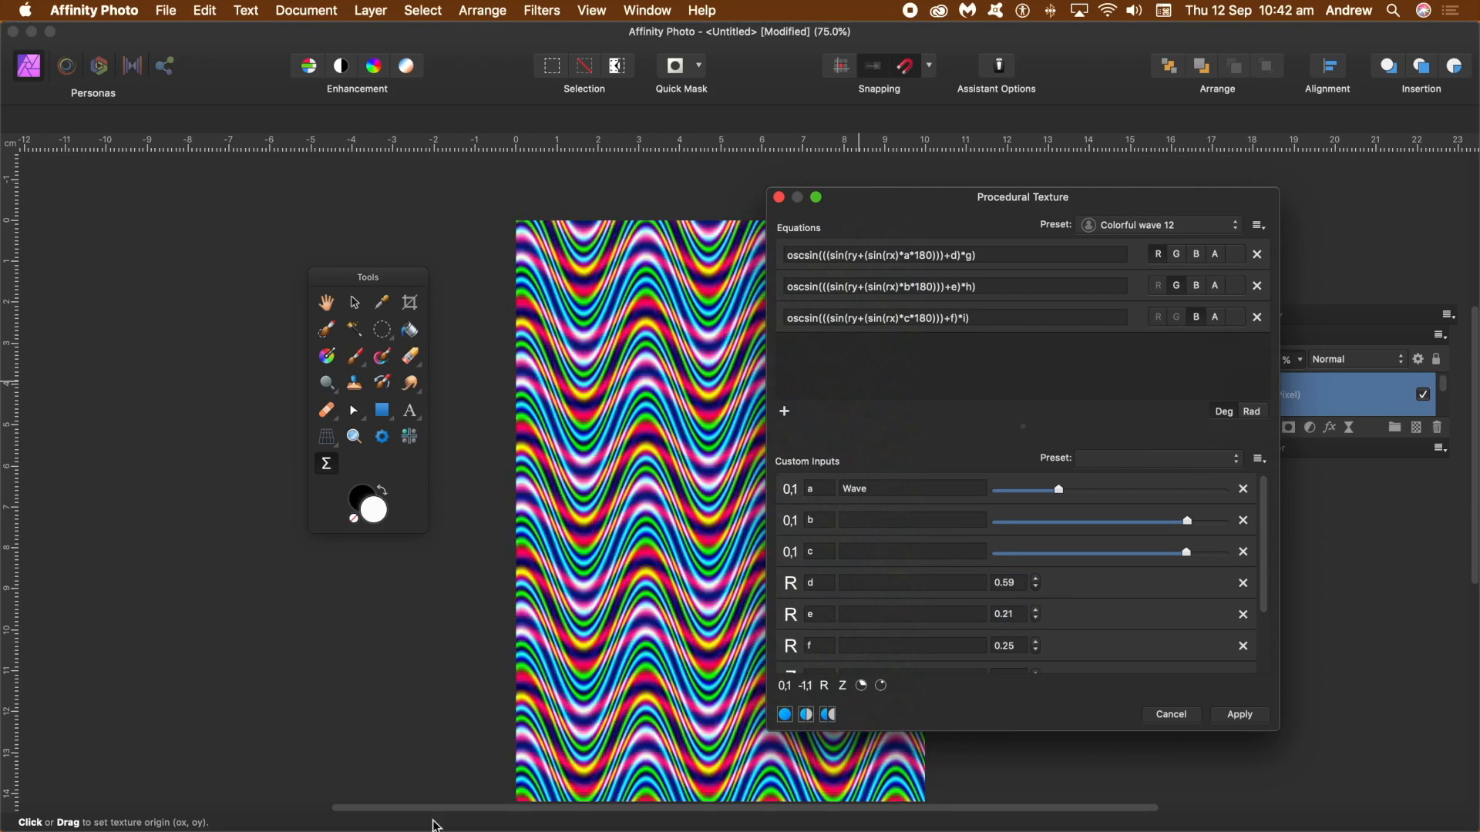
- Save the current custom input values as a values preset named "Wave 001"
click(1261, 461)
click(1296, 481)
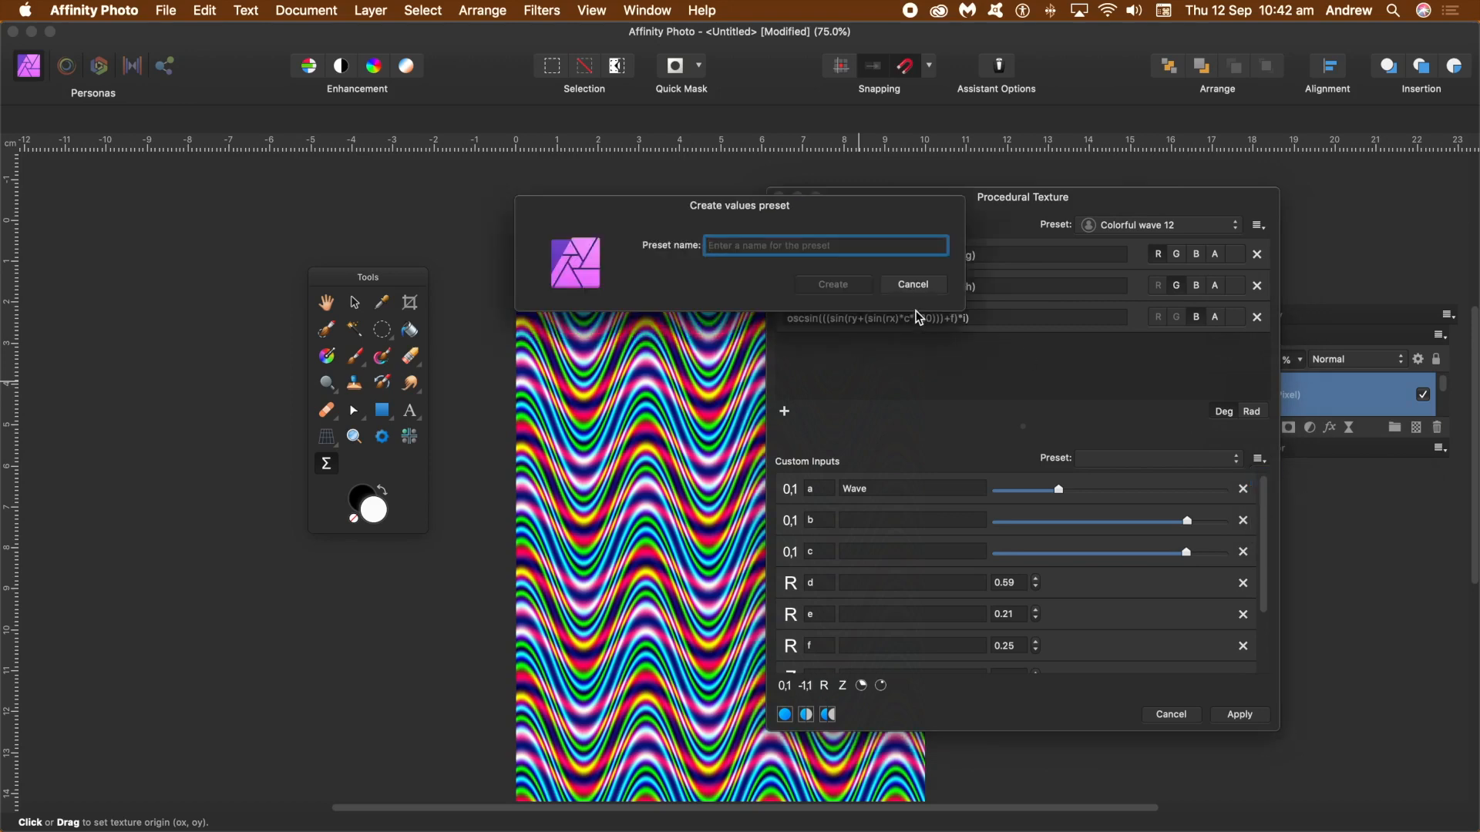
text(Wave 001)
click(833, 285)
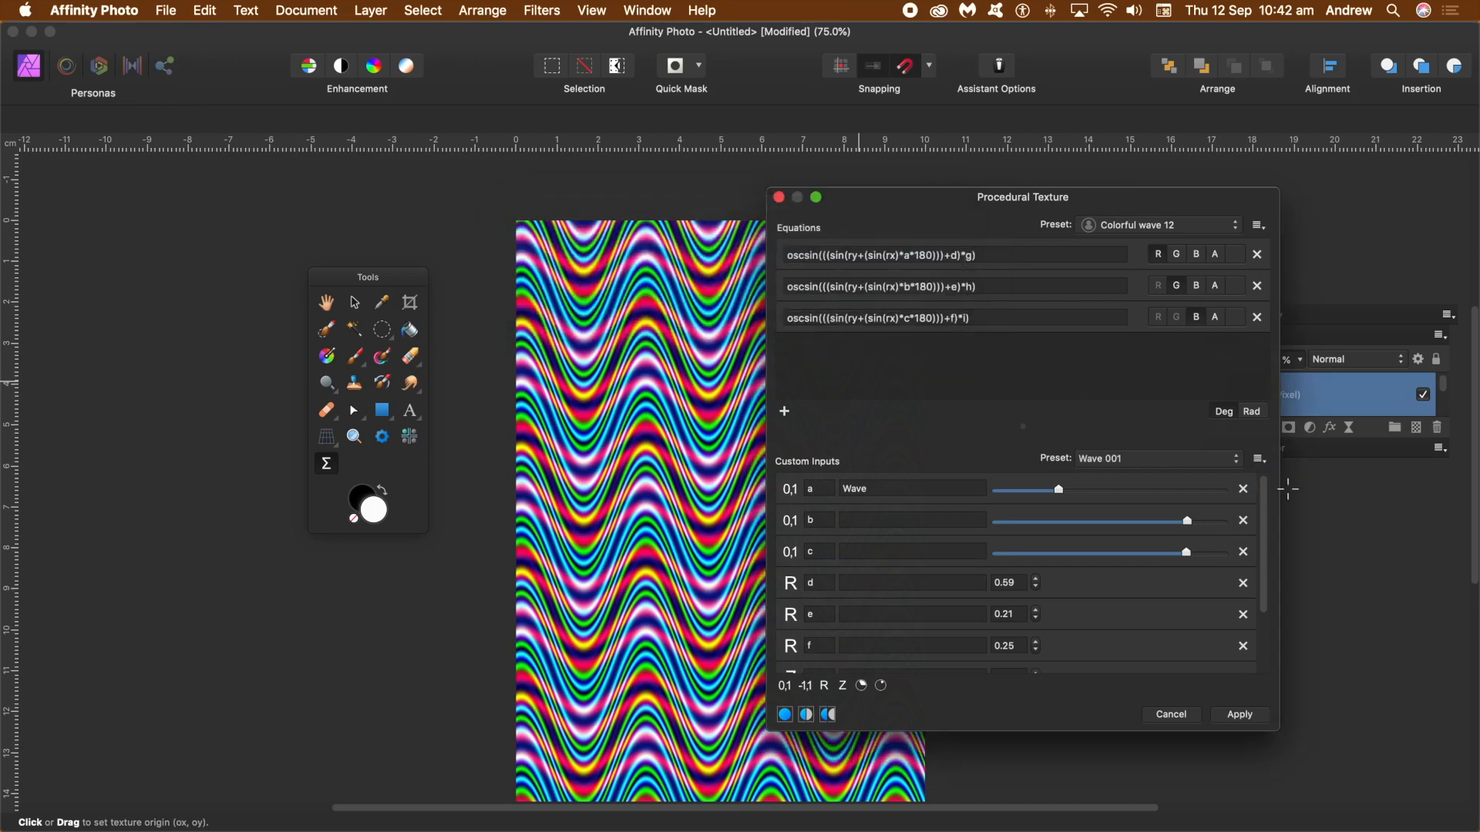
- Compare the Default values preset with Wave 001, leaving Wave 001 loaded
click(1141, 473)
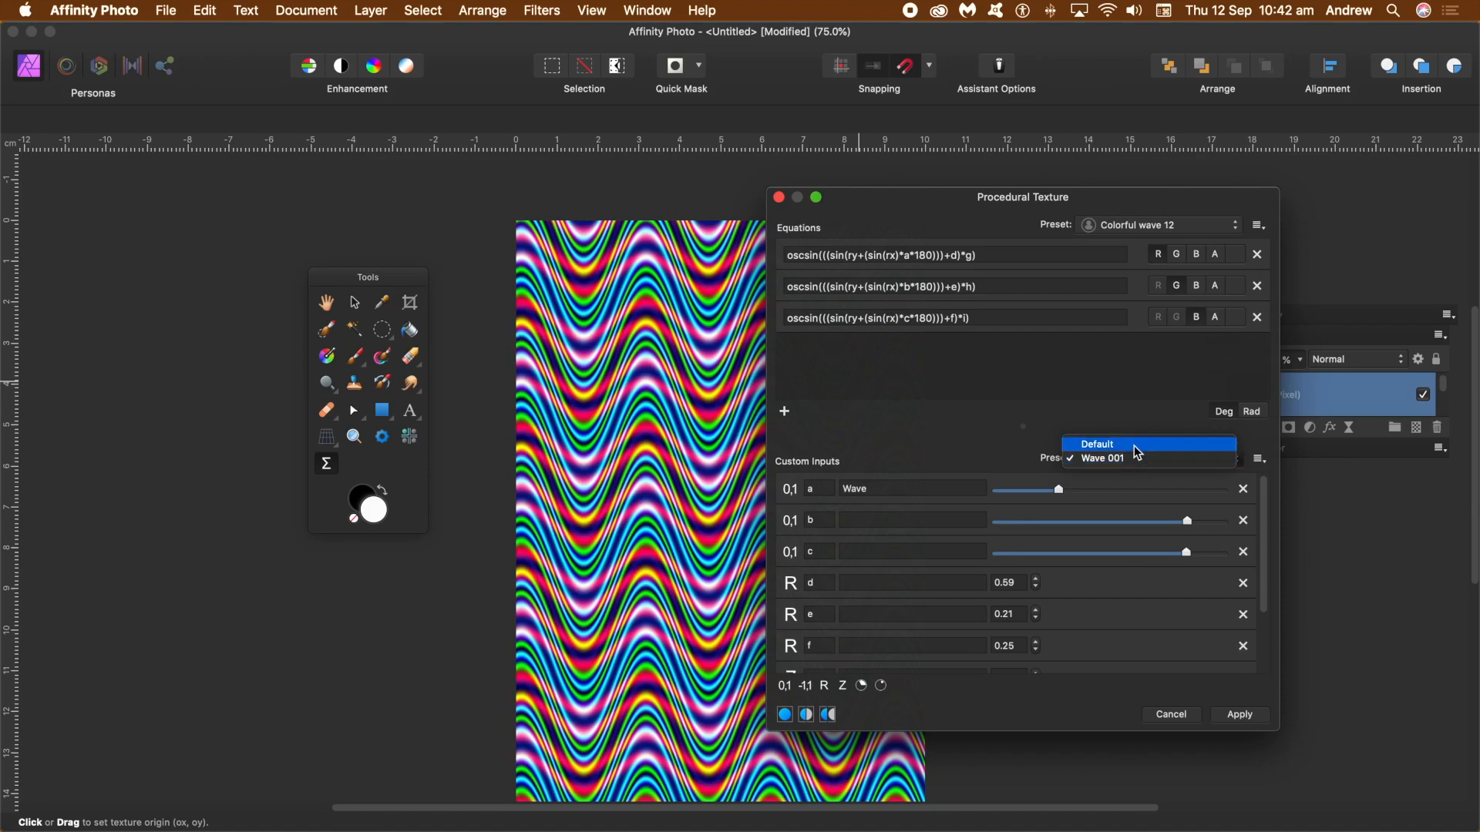
click(1134, 440)
click(1131, 457)
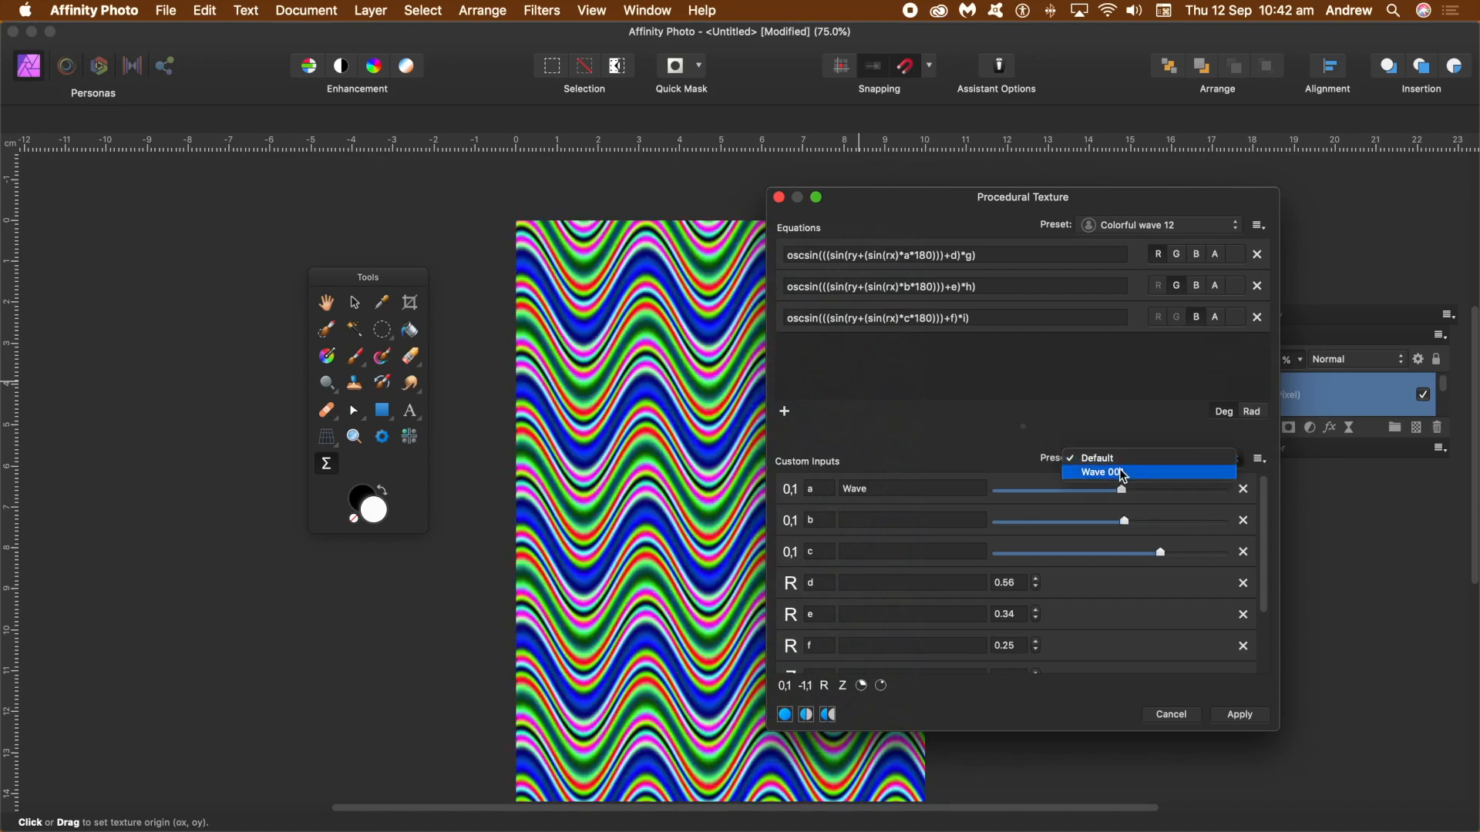
click(1125, 474)
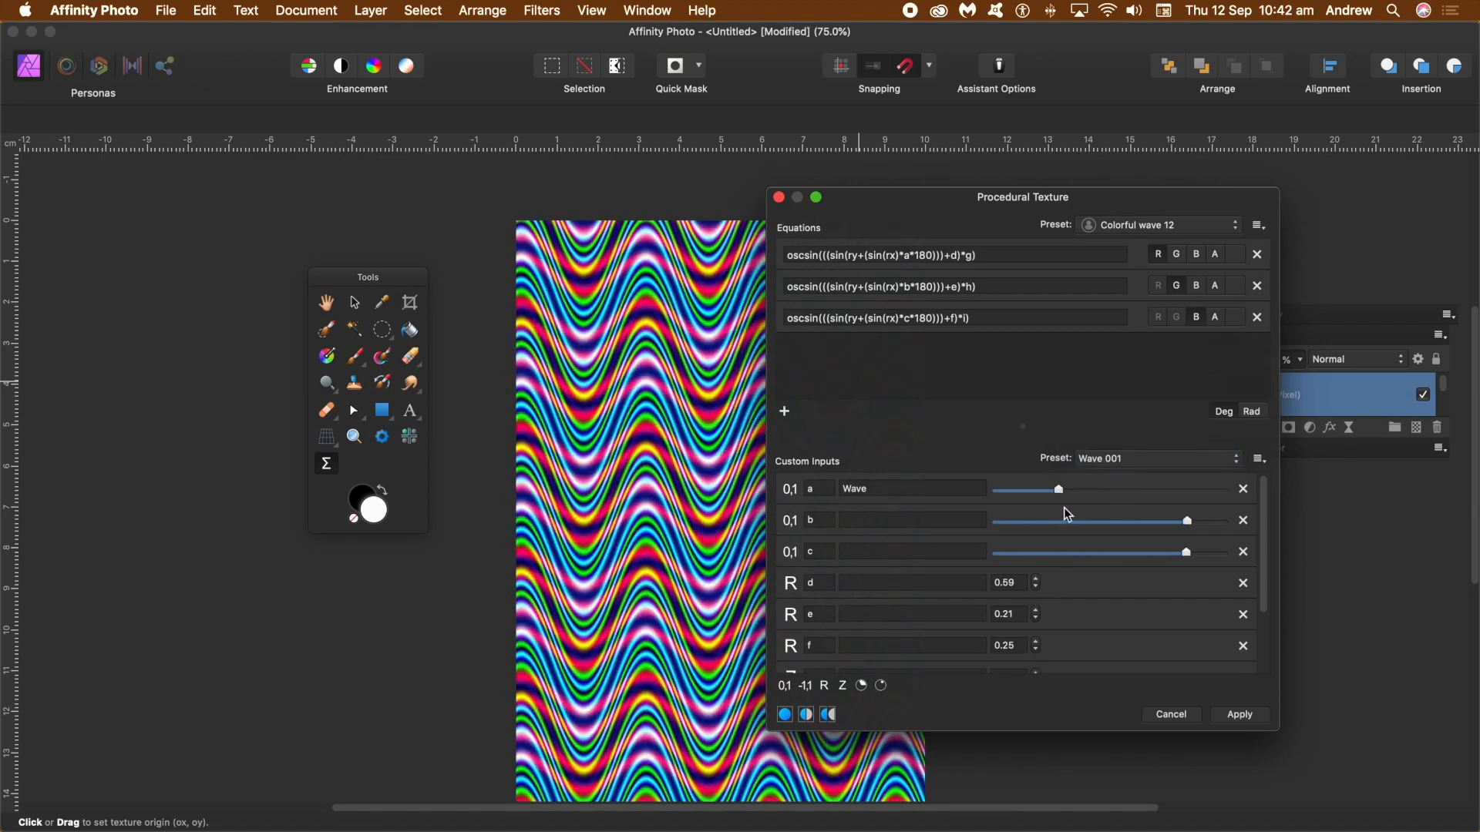
- Set the integer inputs g to 5, h to 5 and i to 3
scroll(1255, 599, down, 3)
click(1040, 593)
click(1038, 592)
click(1039, 591)
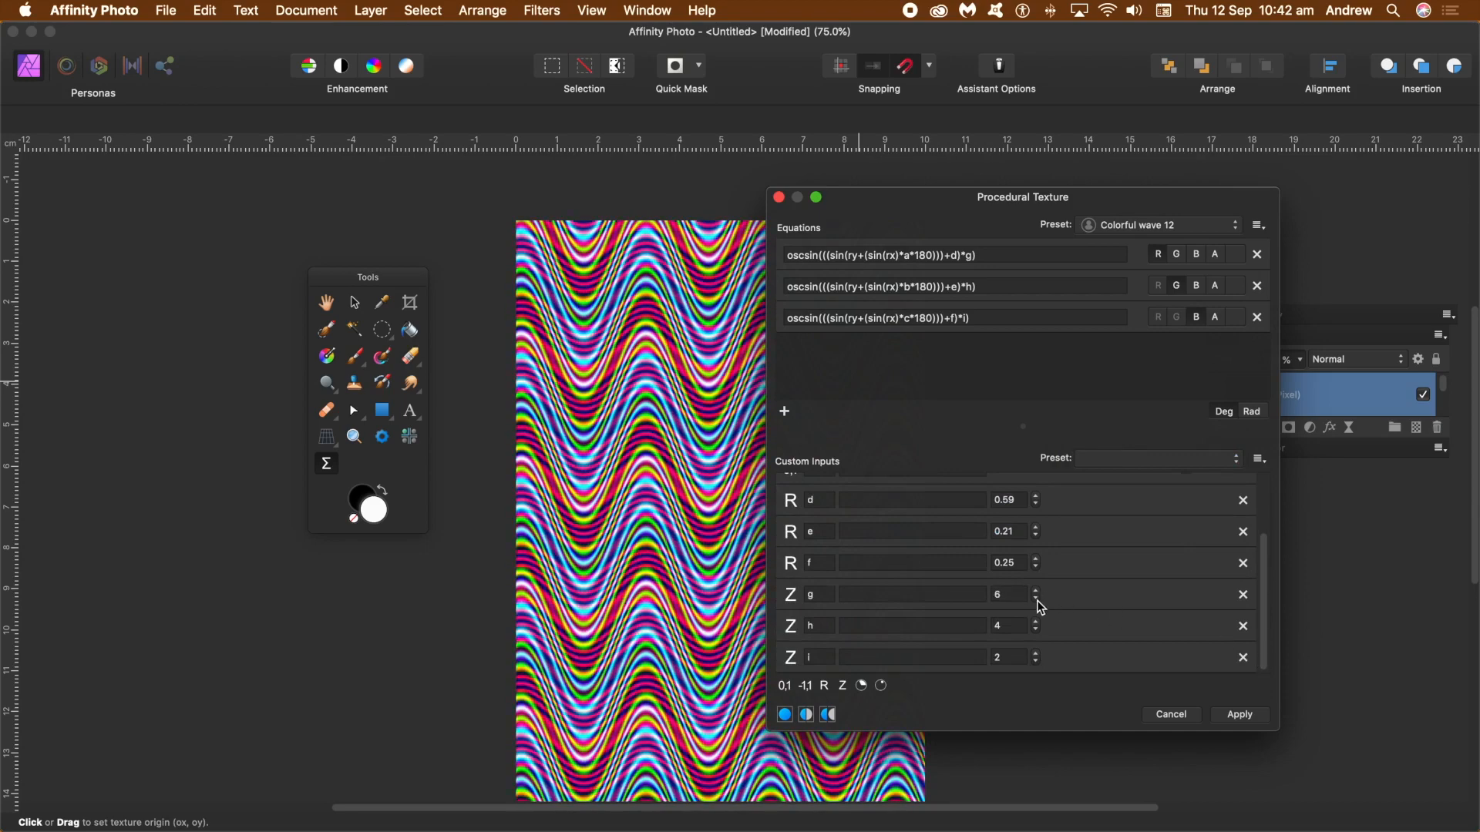
click(1036, 621)
click(1036, 622)
click(1036, 621)
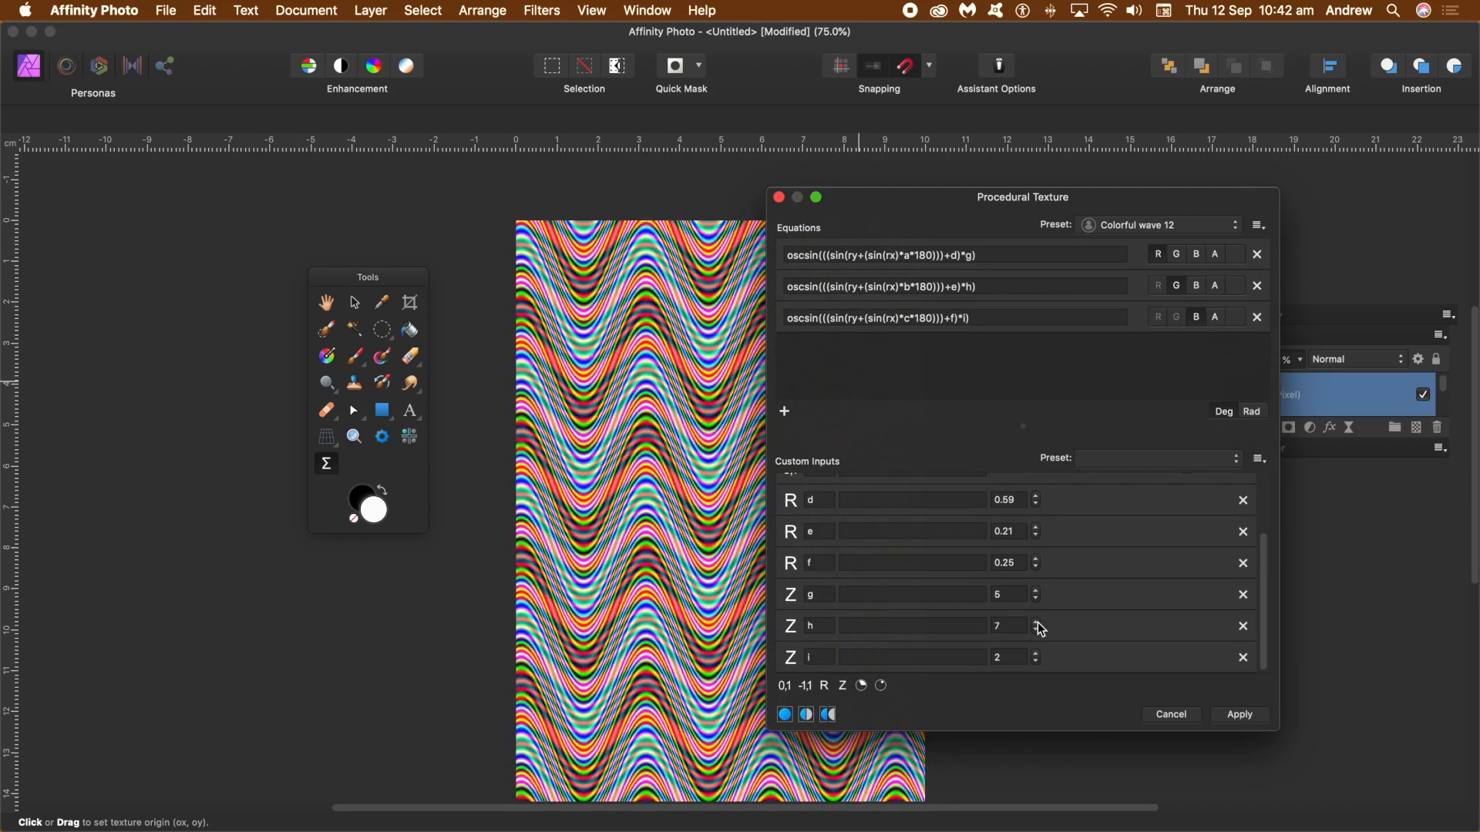
click(1035, 632)
click(1035, 632)
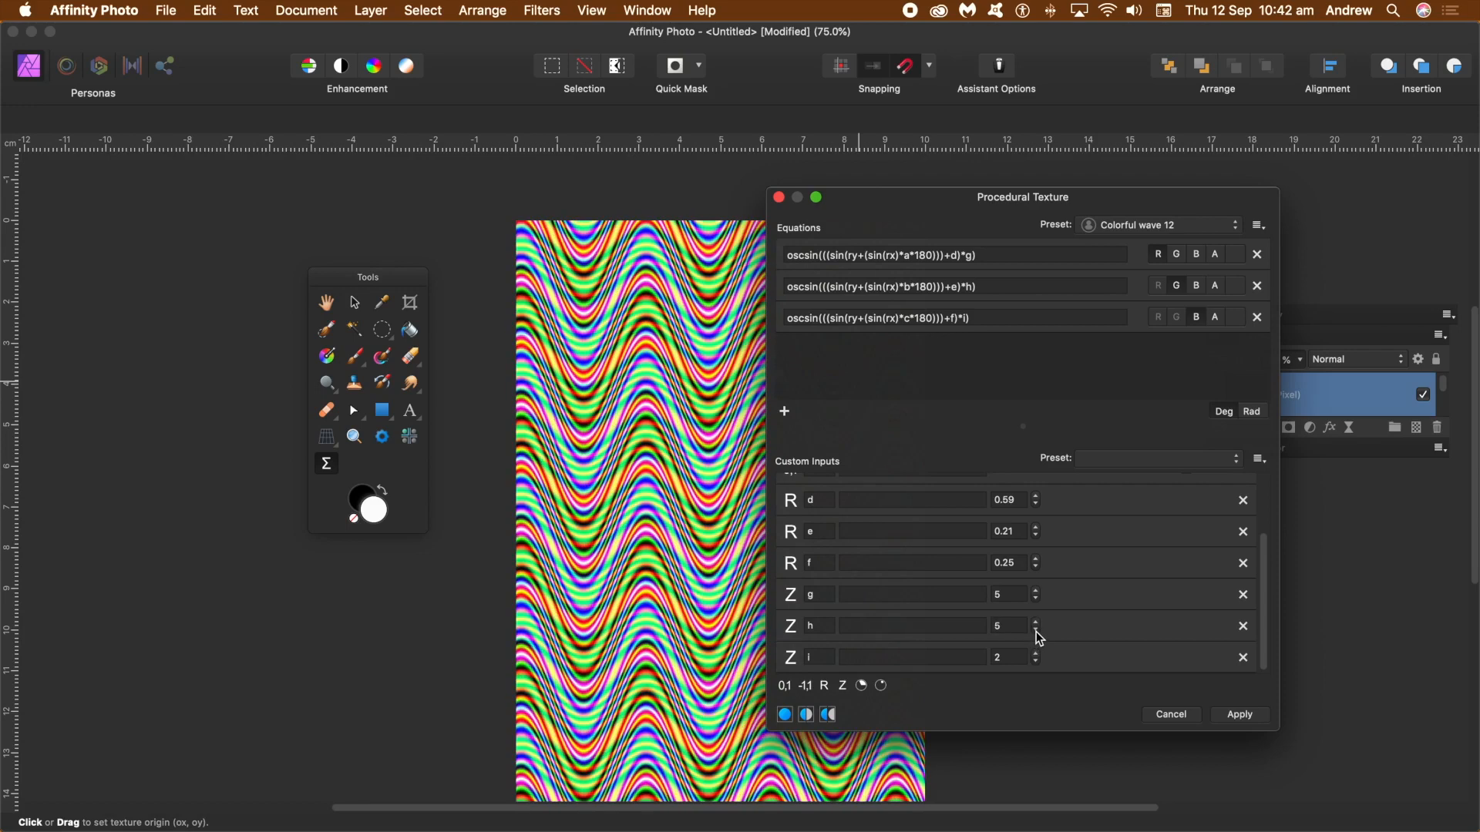
click(1038, 655)
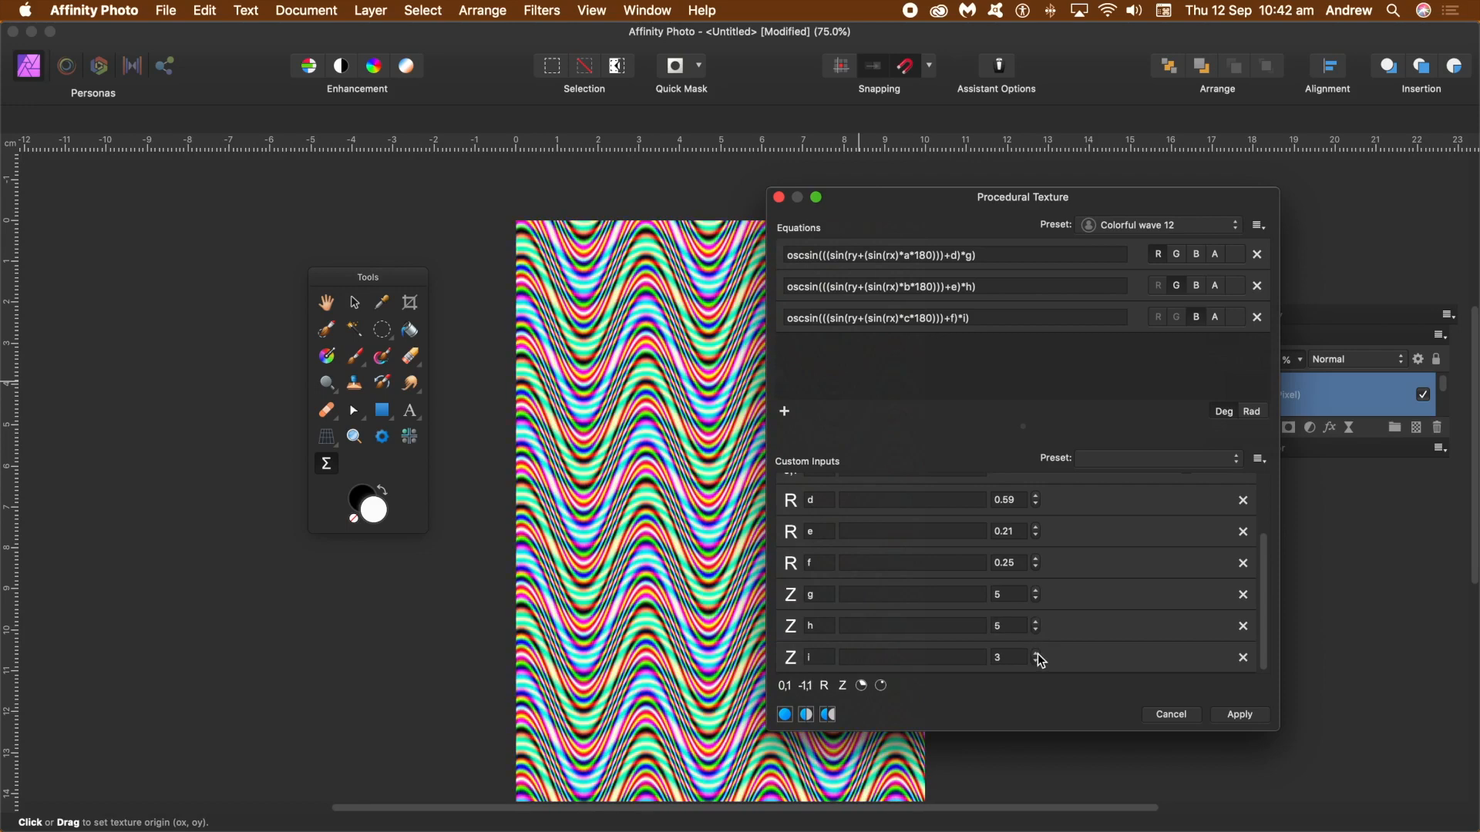
- Save the changed custom input values as a values preset named "Wave 3"
click(1260, 461)
click(1280, 478)
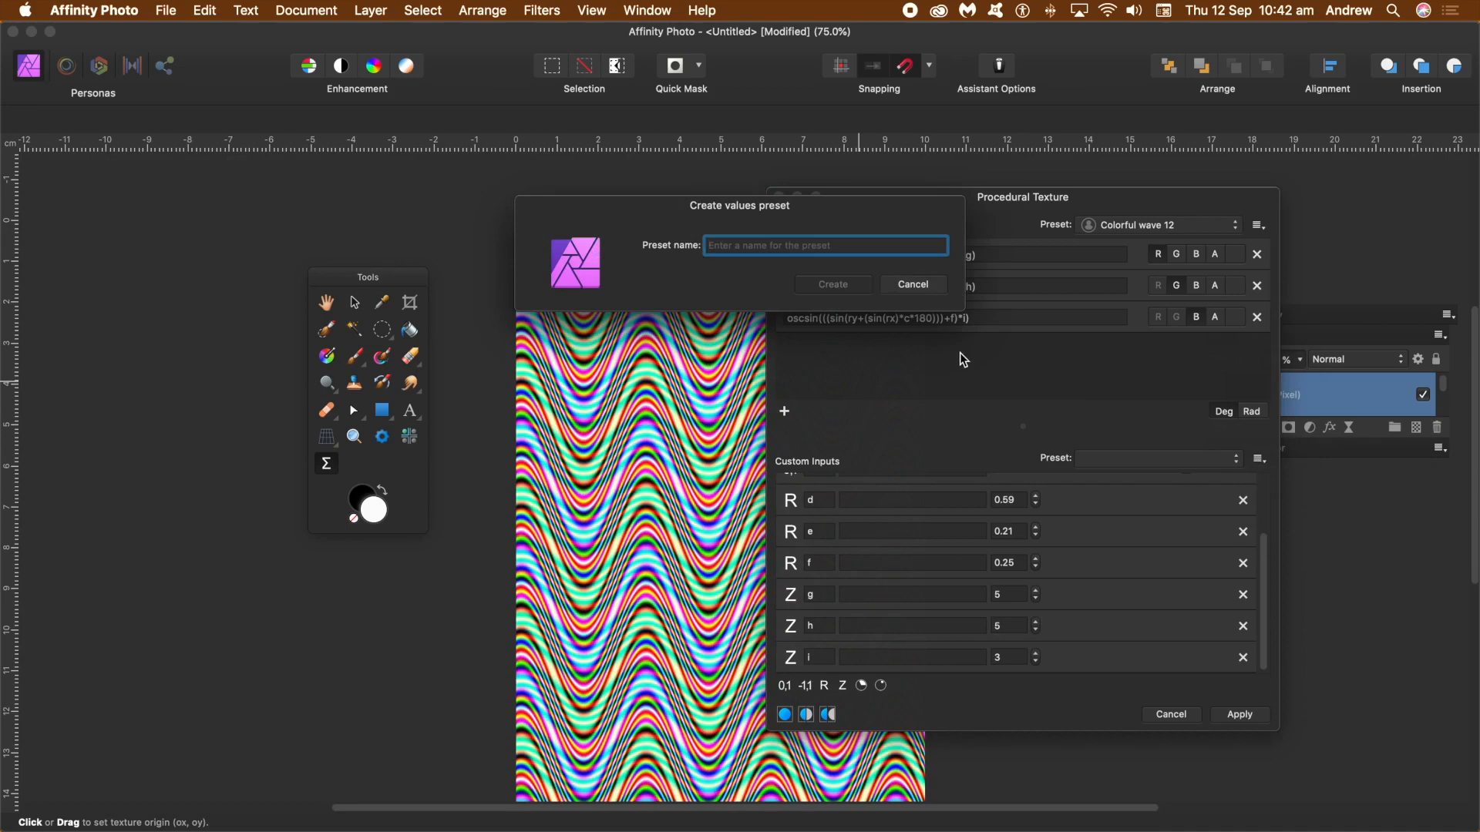
text(Wave 3)
click(824, 285)
click(1173, 461)
click(937, 384)
click(1259, 460)
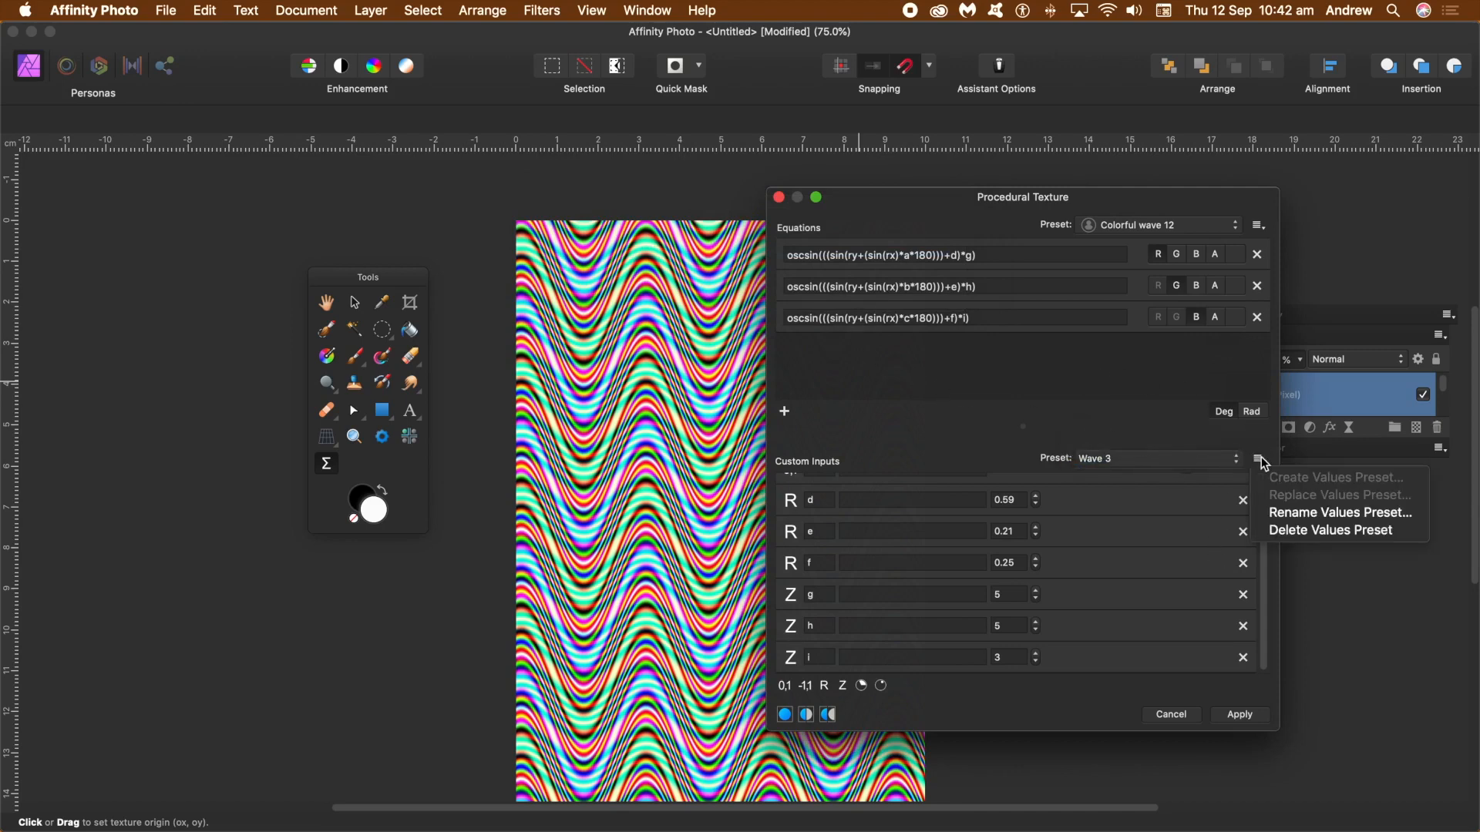
click(1112, 432)
- Load the Wave 001 values preset and apply the Procedural Texture filter to the pixel layer
click(1153, 465)
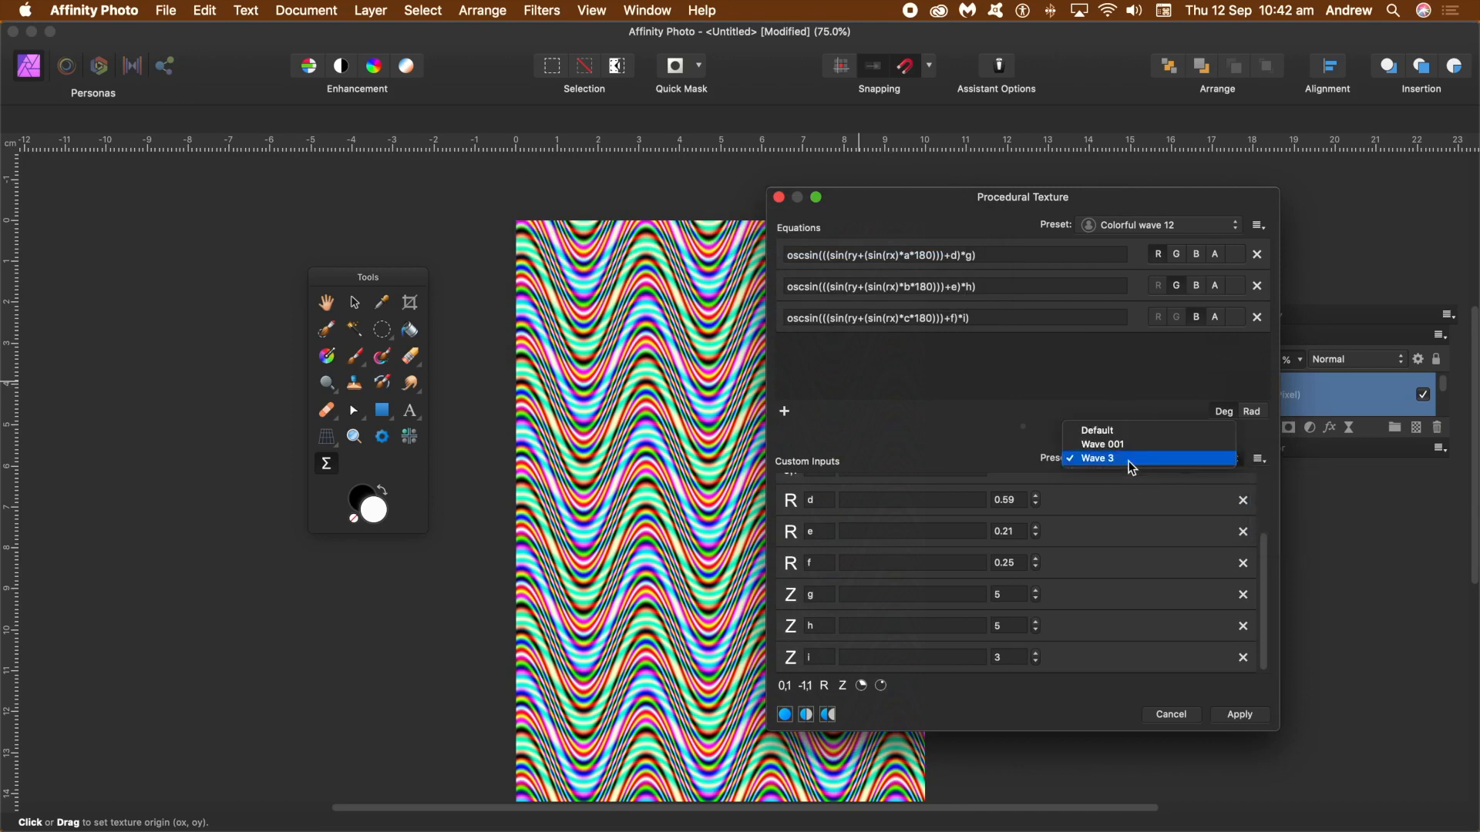
click(1128, 447)
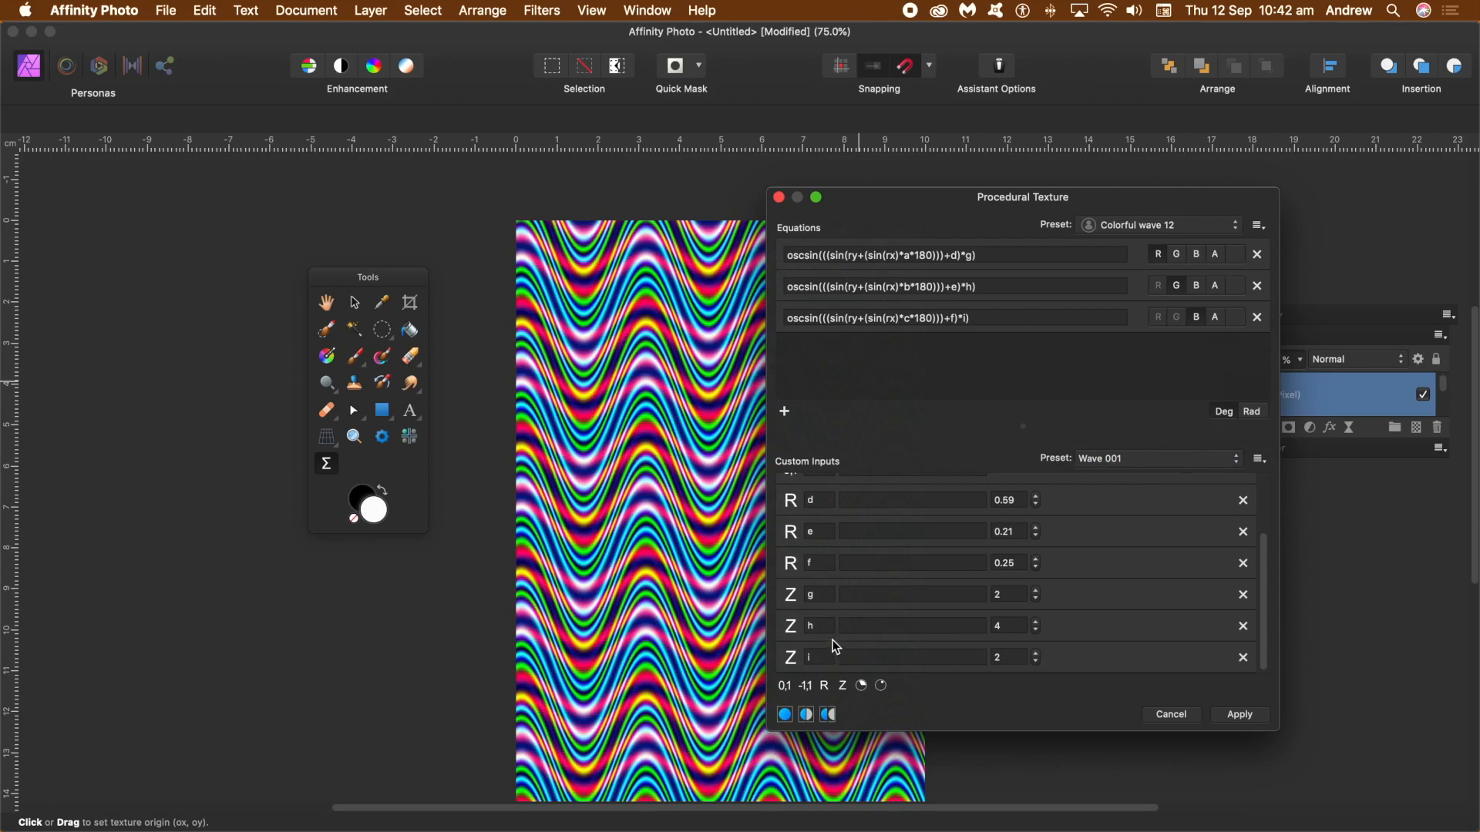
click(1251, 718)
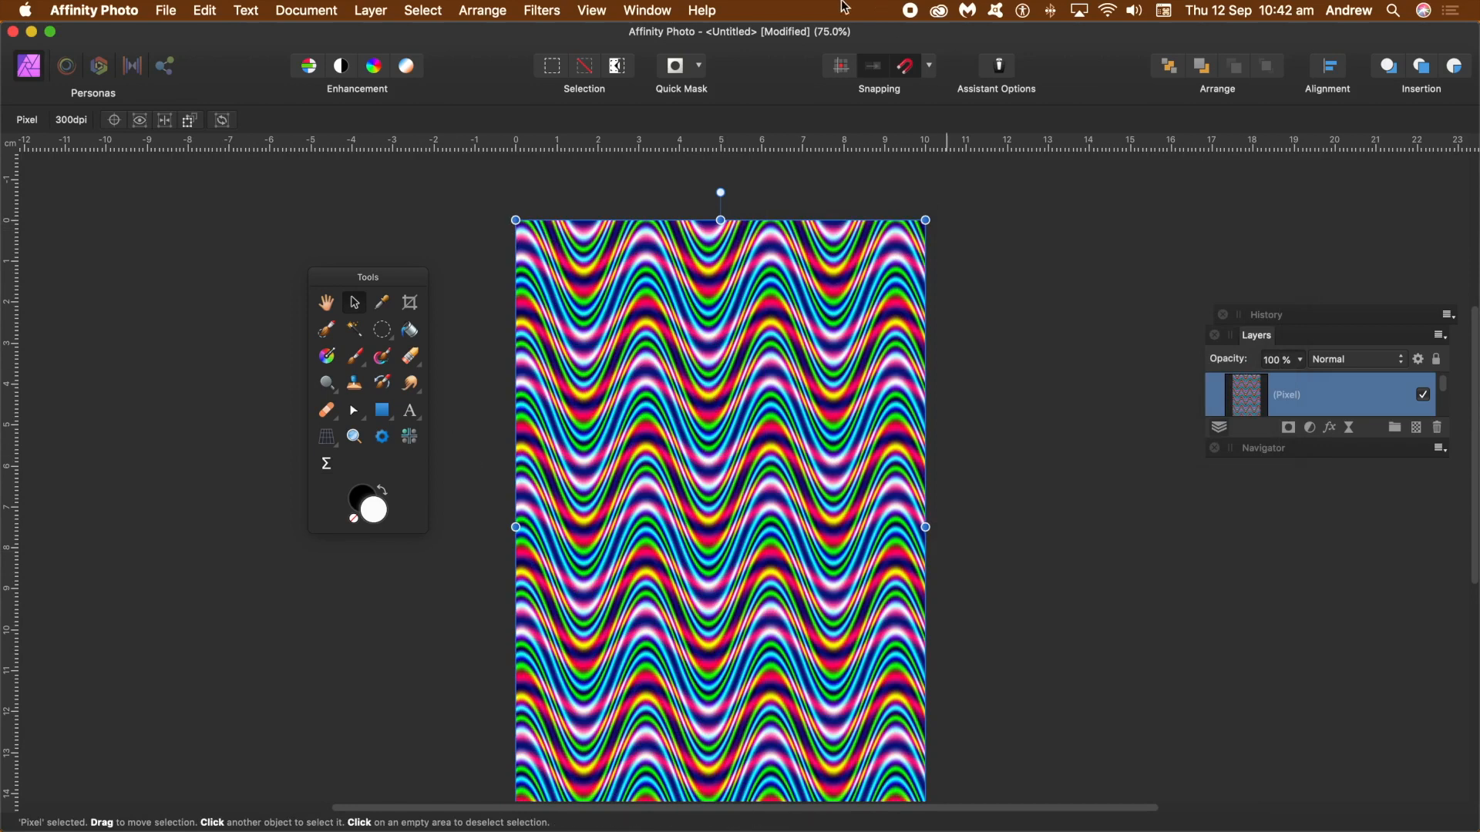
- Start the Deform distortion filter on the pixel layer and place six handles spread across the wave pattern
click(542, 11)
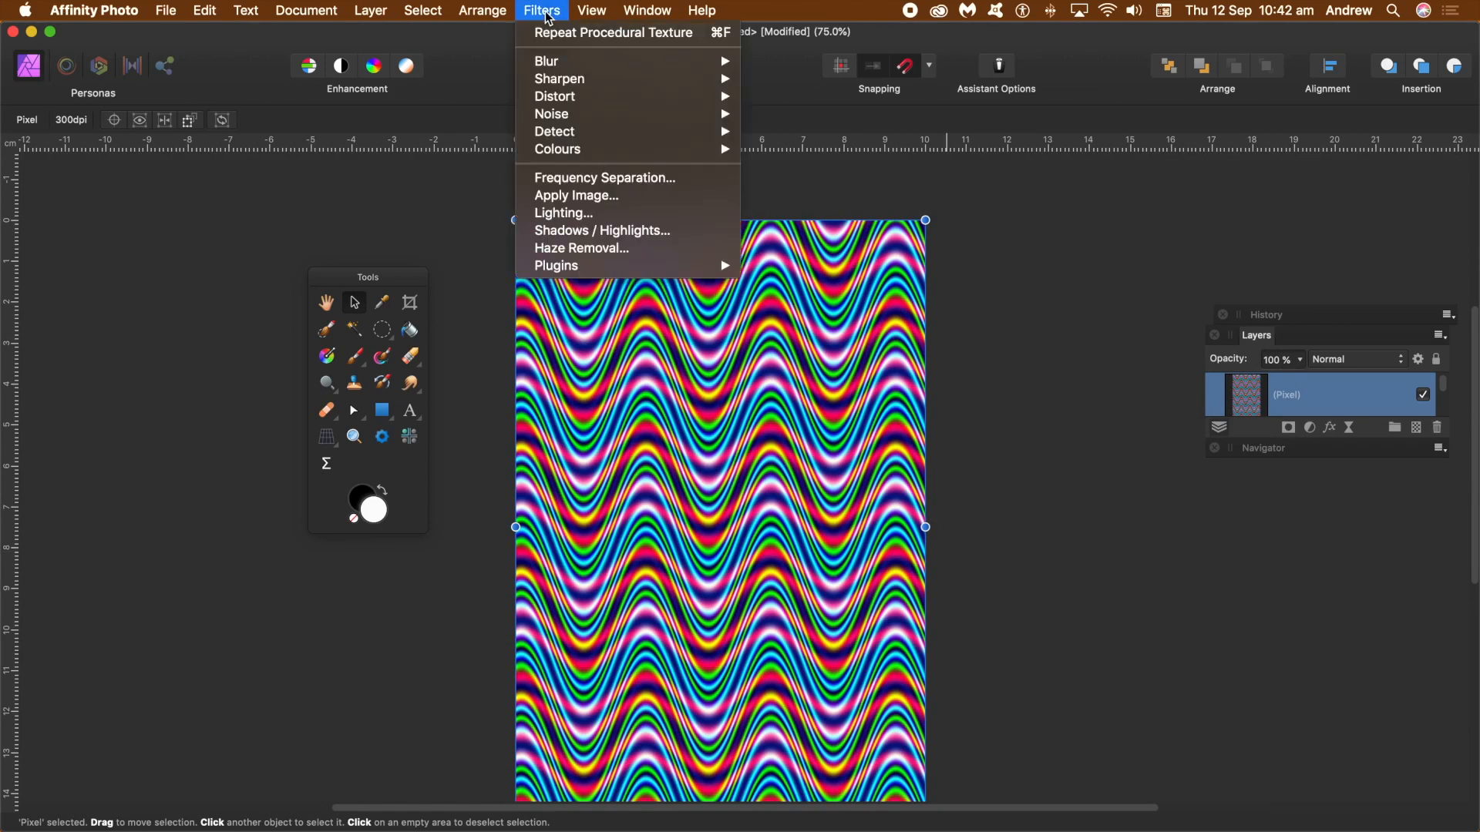
mouse_move(556, 96)
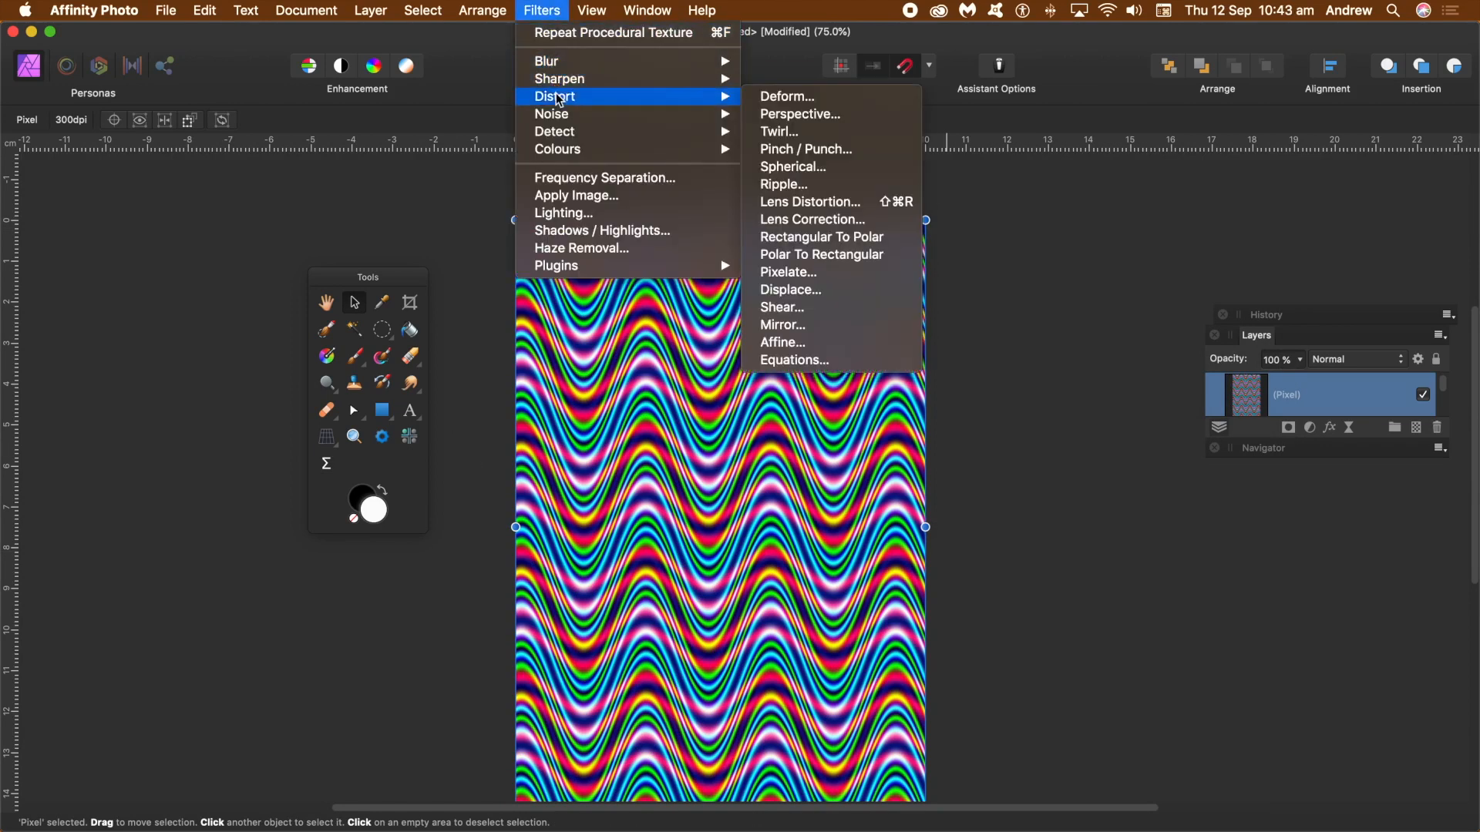
click(842, 108)
drag(1303, 674, 1104, 452)
click(613, 376)
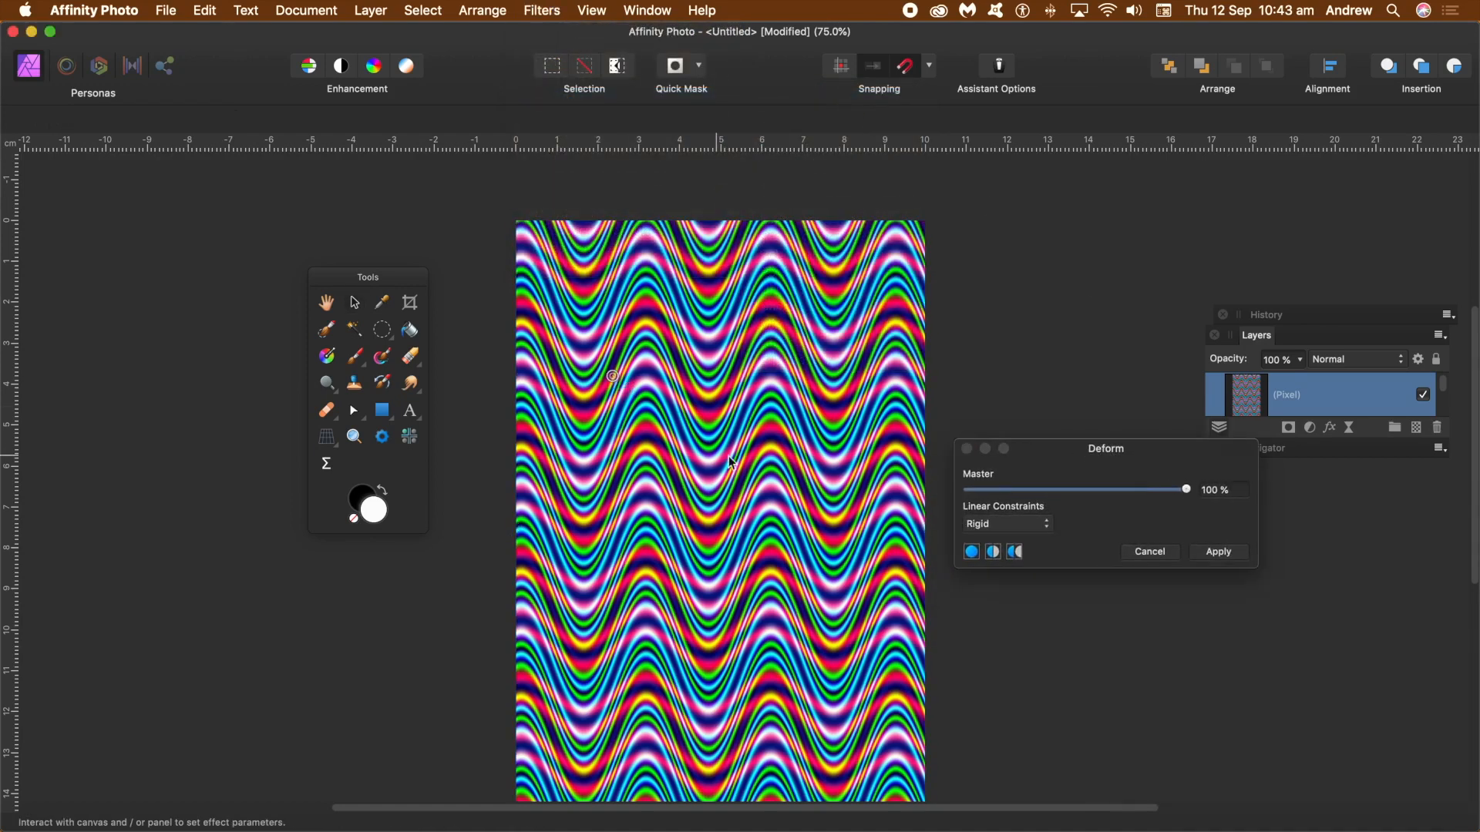
click(735, 434)
click(613, 542)
click(769, 672)
click(820, 489)
click(702, 500)
- Pull the upper two deform handles outward to the image's upper corners and move the middle handles toward the centre
drag(736, 436, 852, 250)
drag(614, 377, 487, 257)
drag(700, 400, 673, 475)
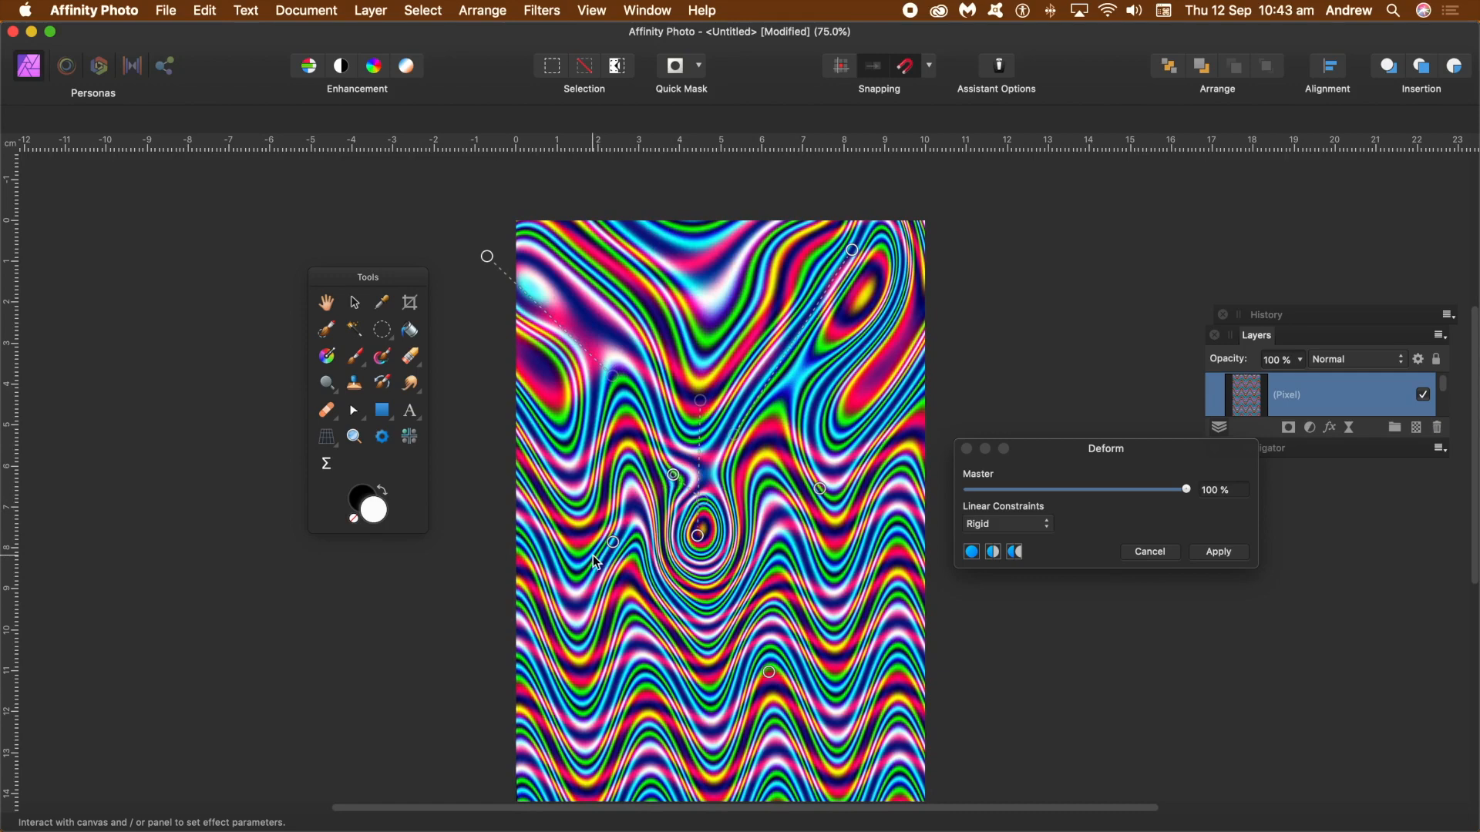
drag(614, 545, 713, 567)
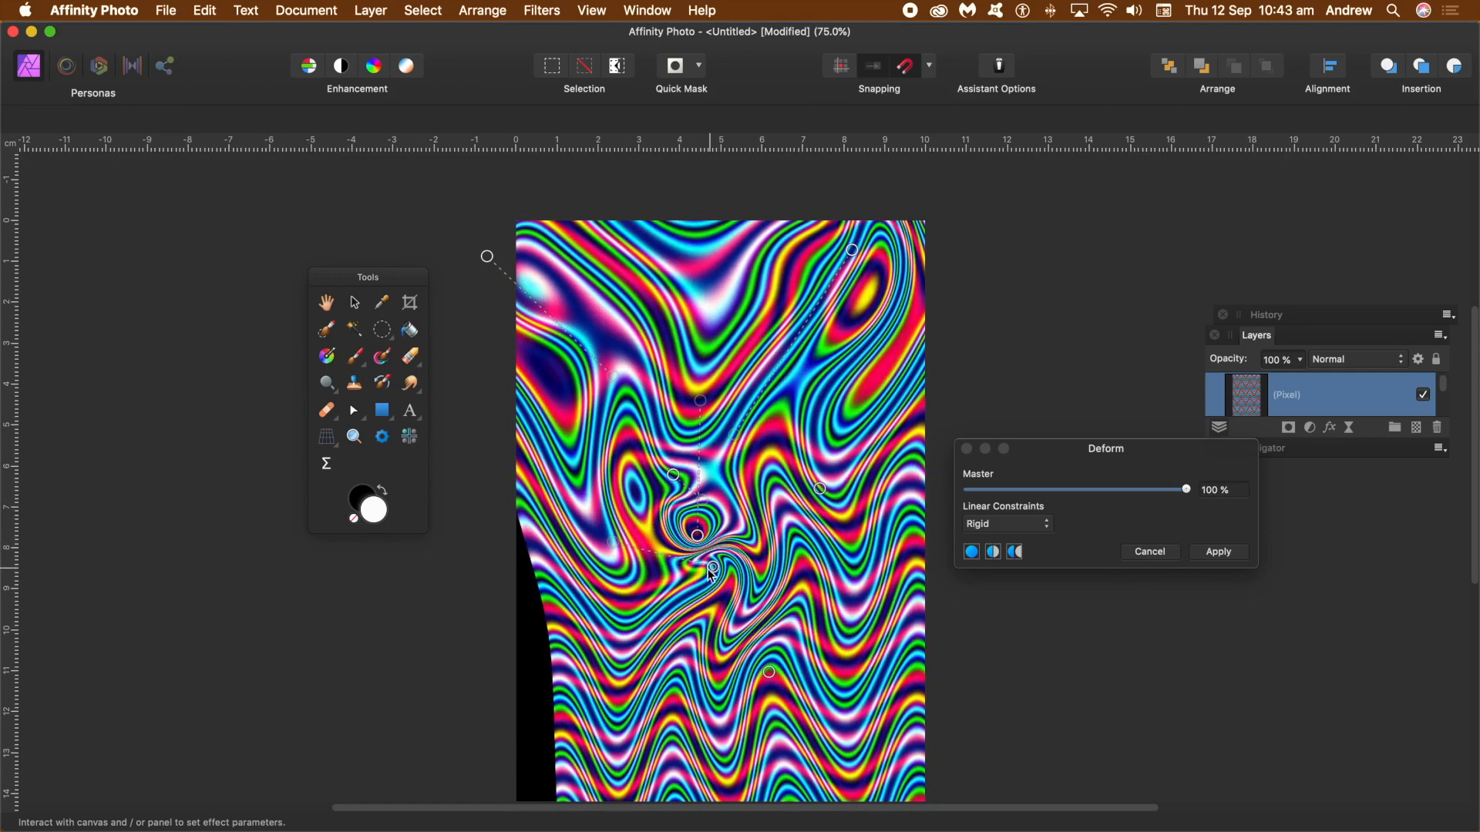
- Pull deform handles outward to both lower corners of the image and move one from the lower middle up toward the centre
drag(598, 624, 457, 758)
click(682, 701)
drag(682, 701, 761, 553)
drag(769, 673, 907, 787)
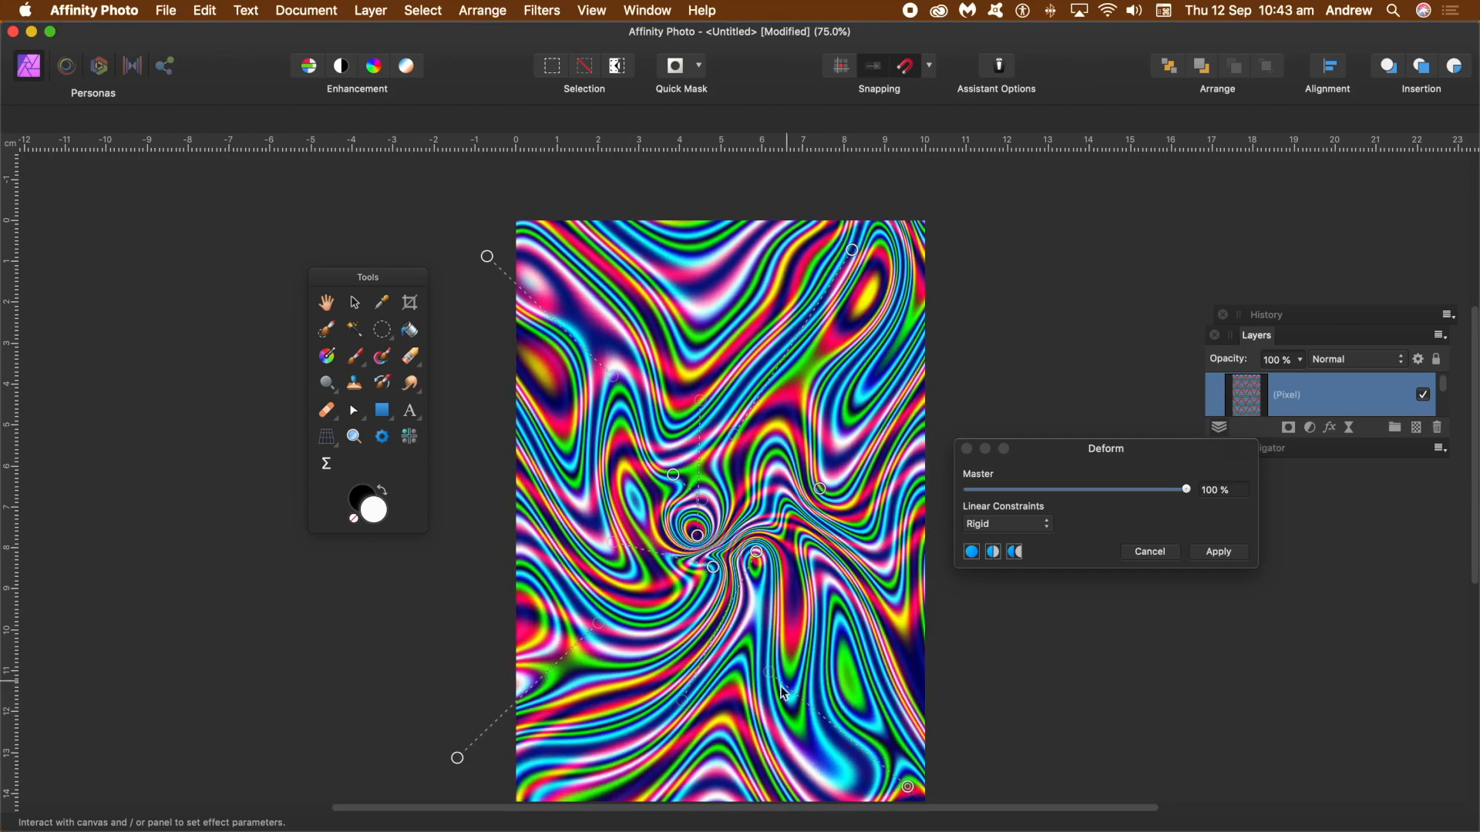
- Add and move further deform handles near the image's edges to swirl the waves, and apply the Deform filter
drag(647, 701, 605, 445)
drag(573, 412, 554, 398)
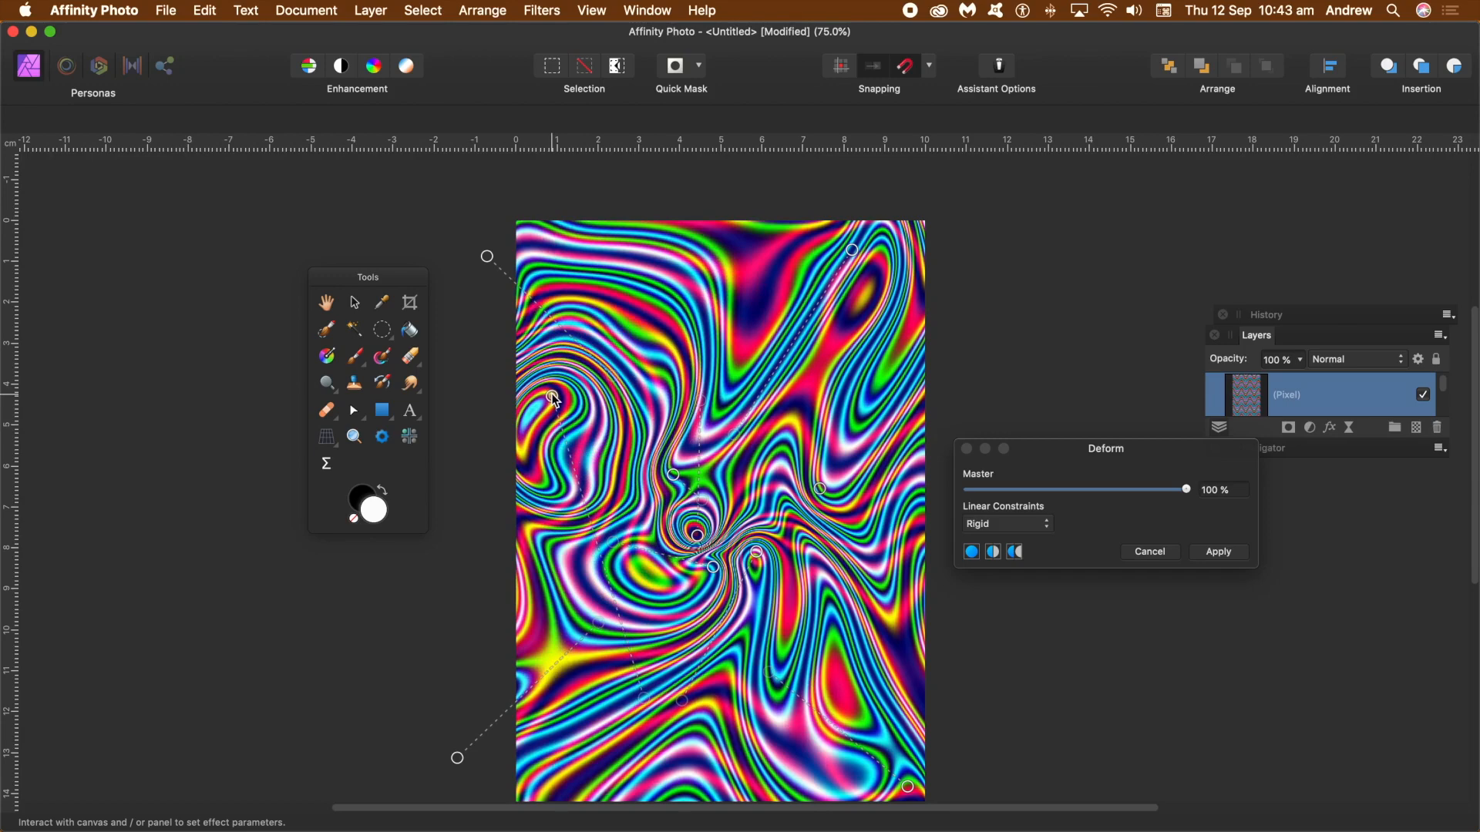
drag(841, 355, 774, 293)
mouse_move(833, 680)
mouse_down()
mouse_move(569, 790)
mouse_move(845, 713)
mouse_move(849, 675)
mouse_up()
drag(586, 740, 575, 629)
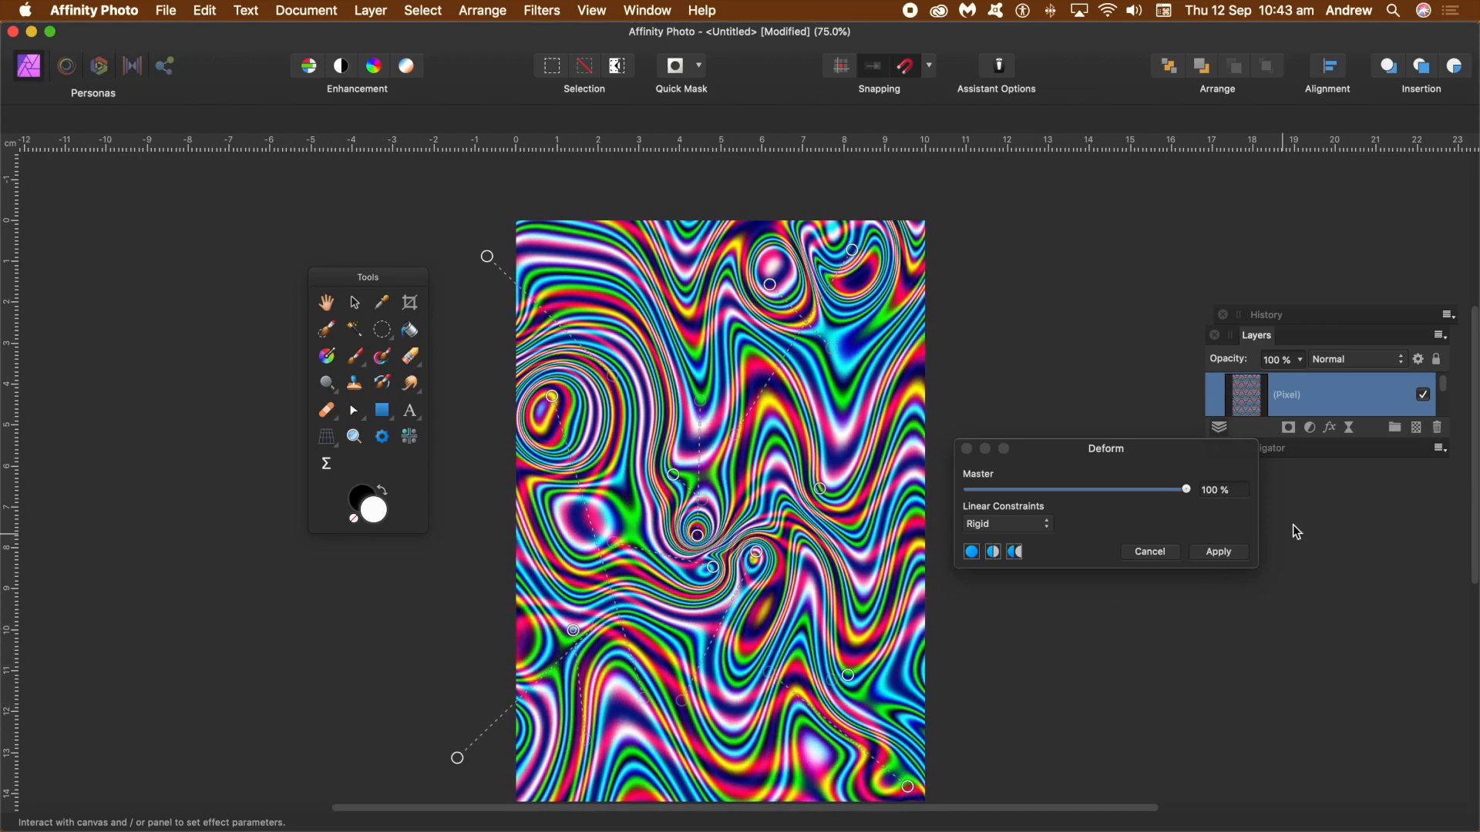
click(1220, 553)
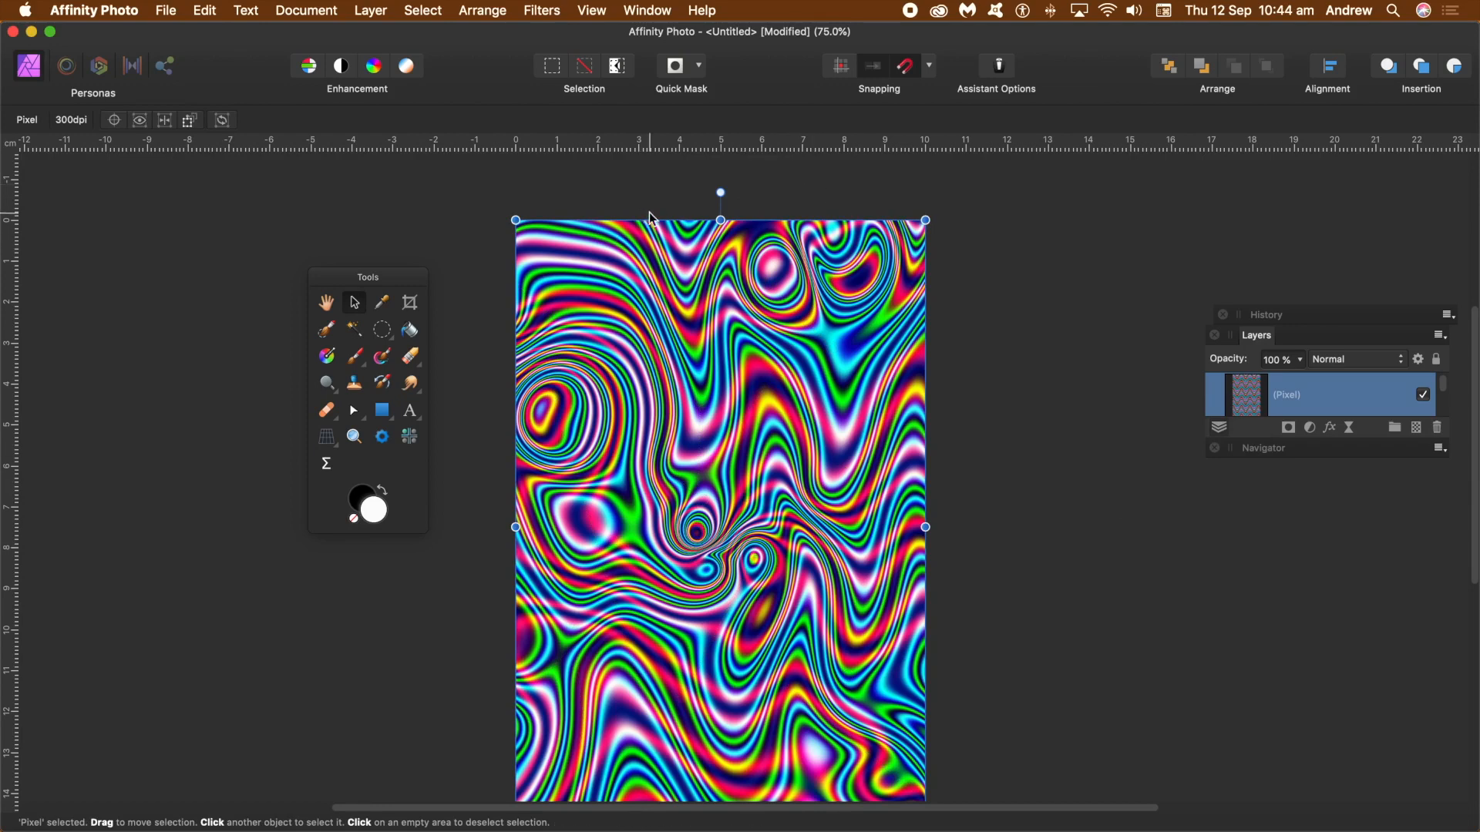
- Start the Mirror distortion filter with 7 mirrors and a 315° input angle, moving its centre toward the image's right side
click(542, 11)
mouse_move(600, 97)
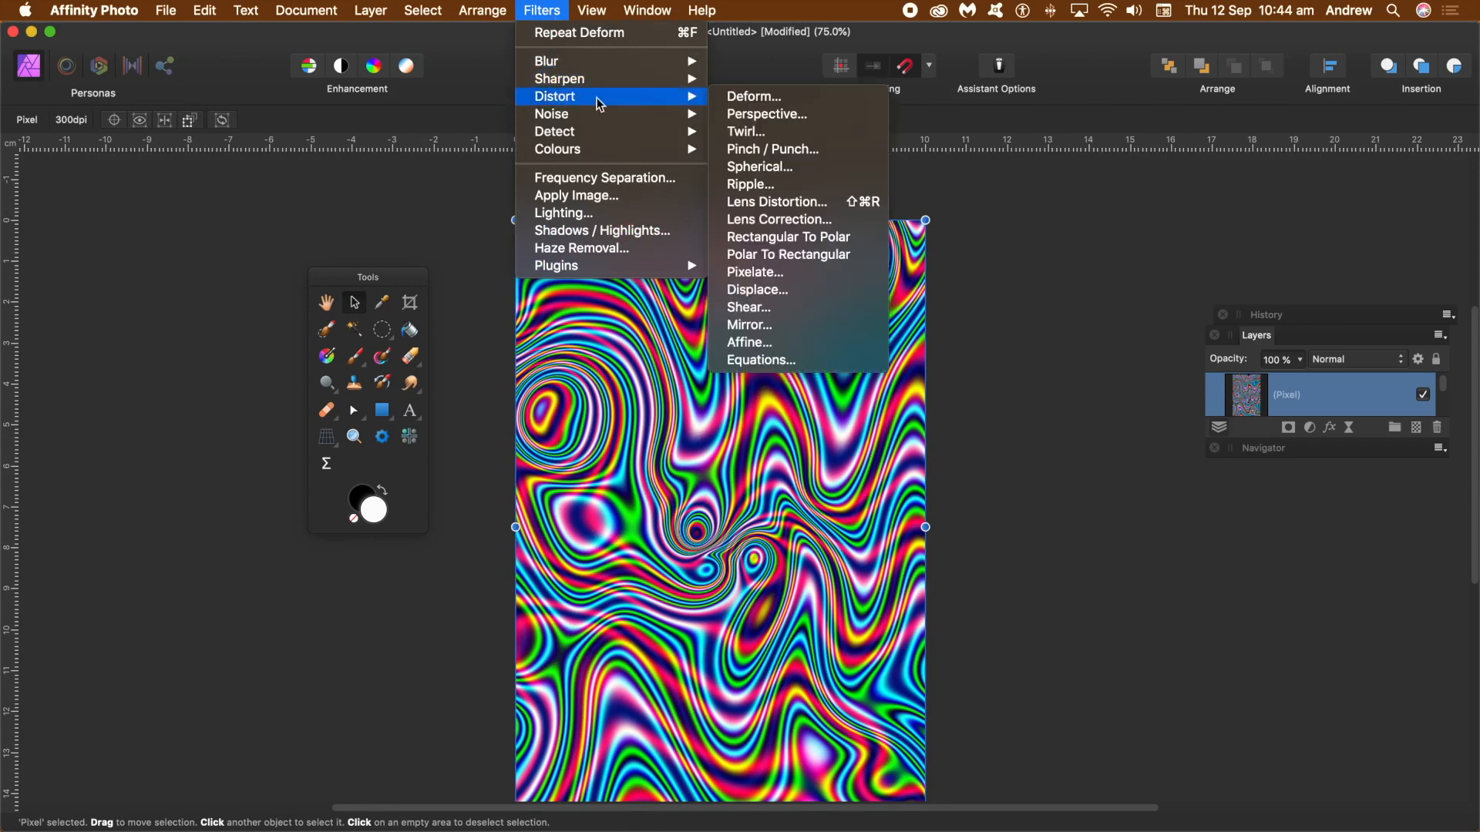
click(807, 326)
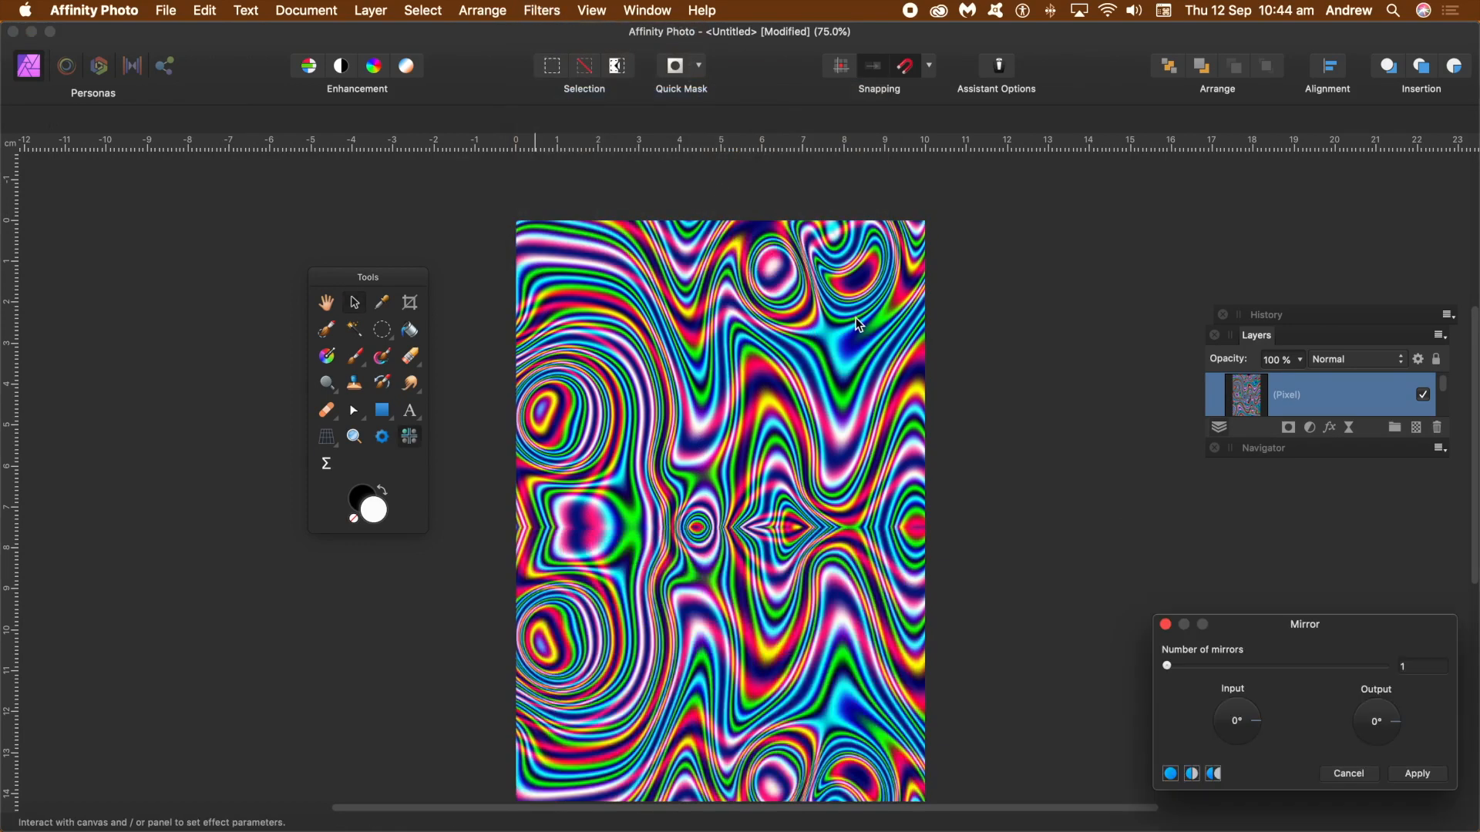
drag(1302, 642, 1066, 478)
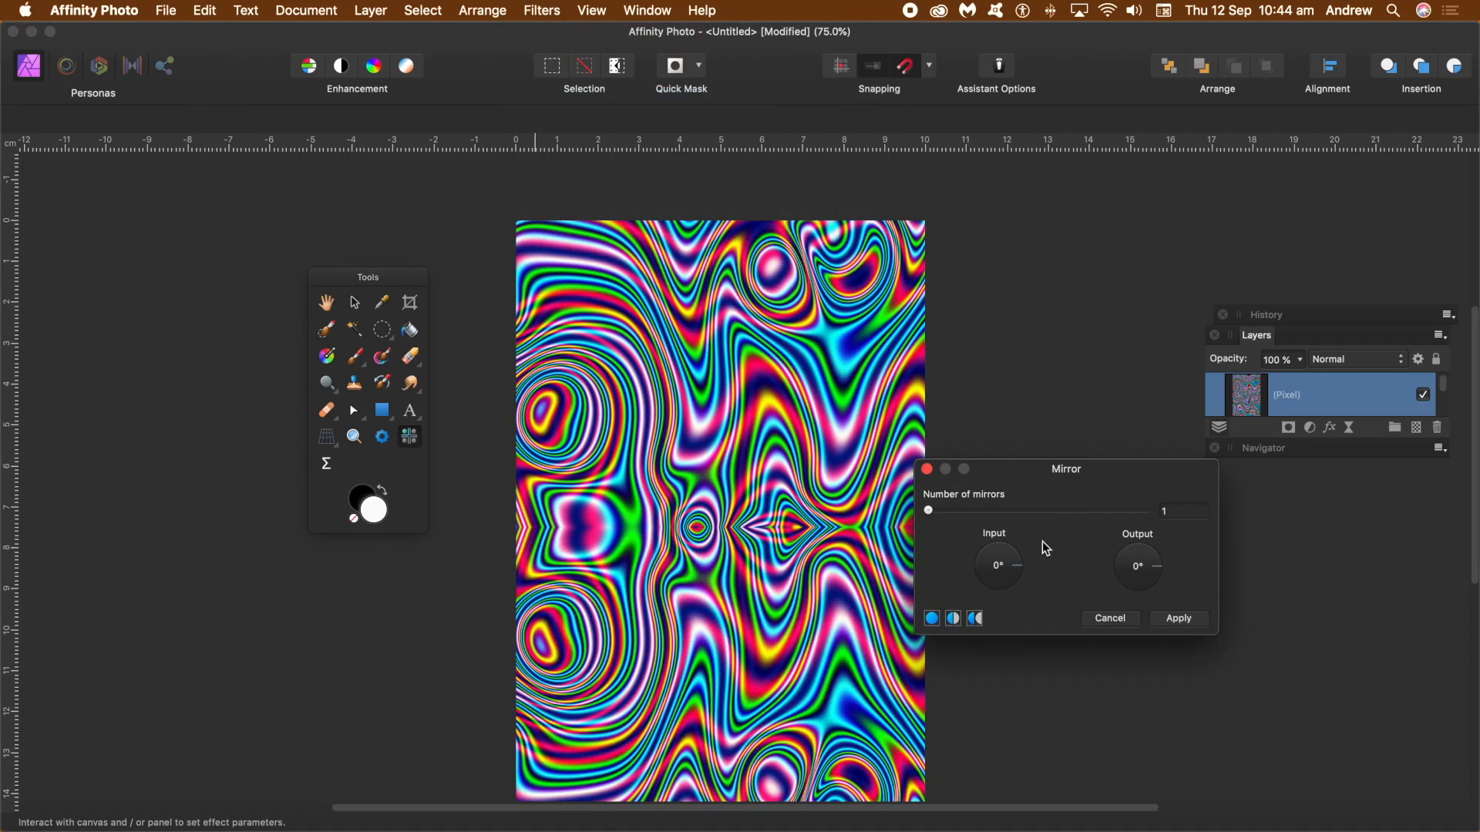
drag(933, 510, 998, 511)
drag(783, 550, 836, 515)
drag(1025, 571, 1014, 583)
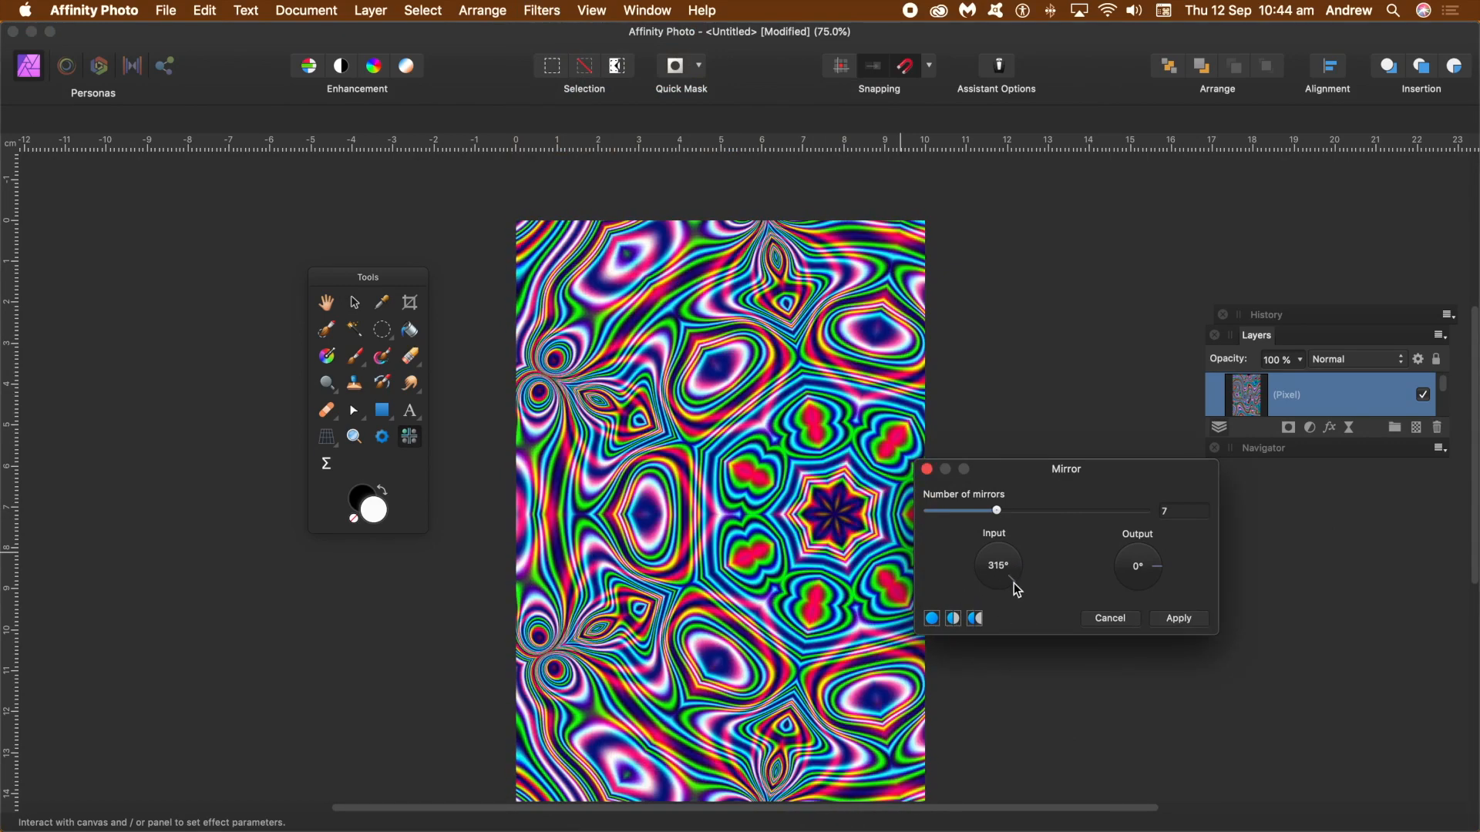
- Set 17 mirrors, input angle 45° and output angle 217°, centre the kaleidoscope right of and below the image's middle, and apply it
drag(996, 511, 1118, 527)
mouse_move(1027, 546)
mouse_down()
mouse_move(1015, 573)
mouse_move(1024, 544)
mouse_up()
drag(835, 513, 913, 555)
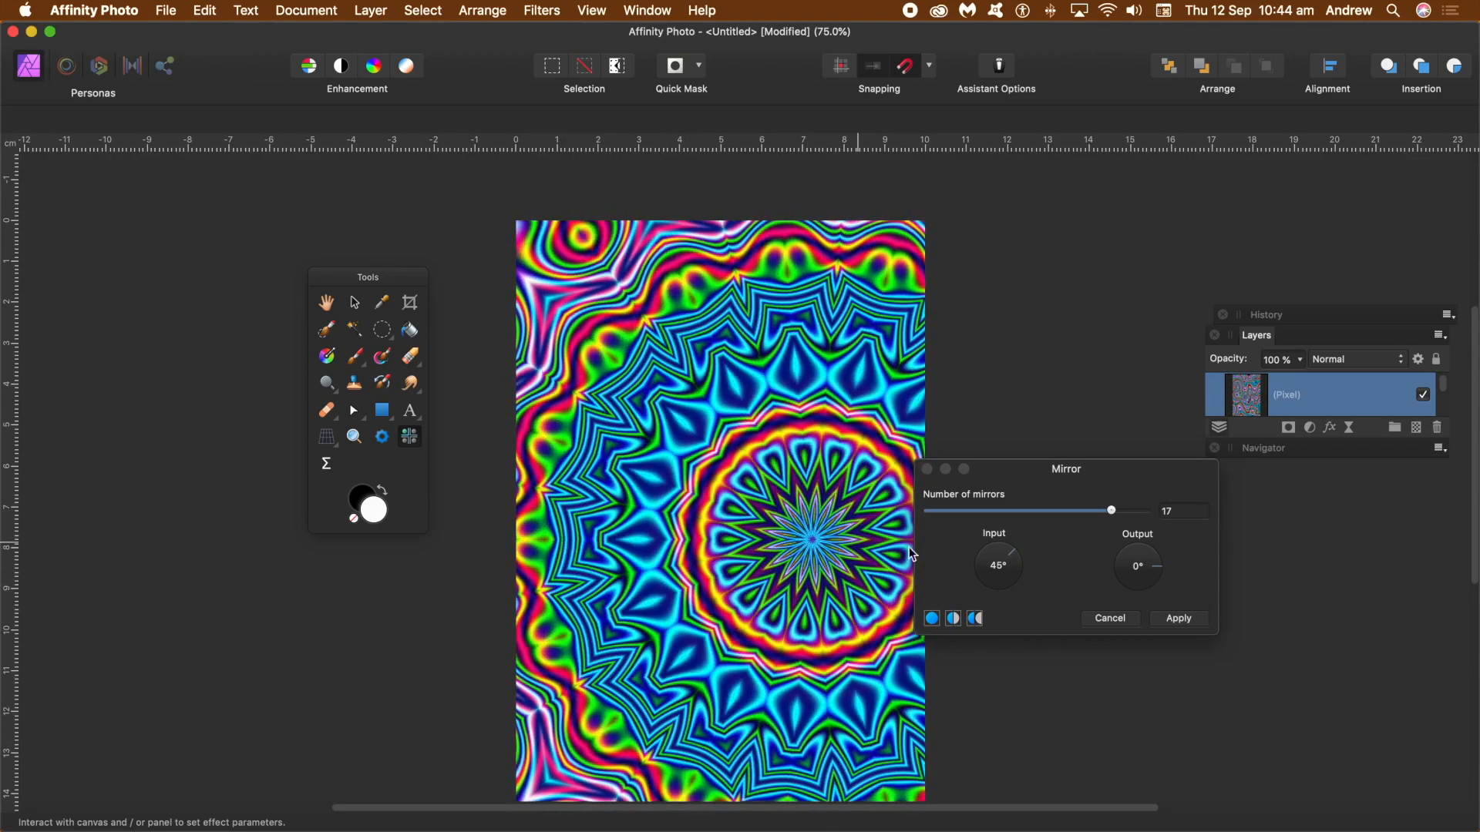
drag(1136, 580, 946, 634)
drag(602, 575, 600, 621)
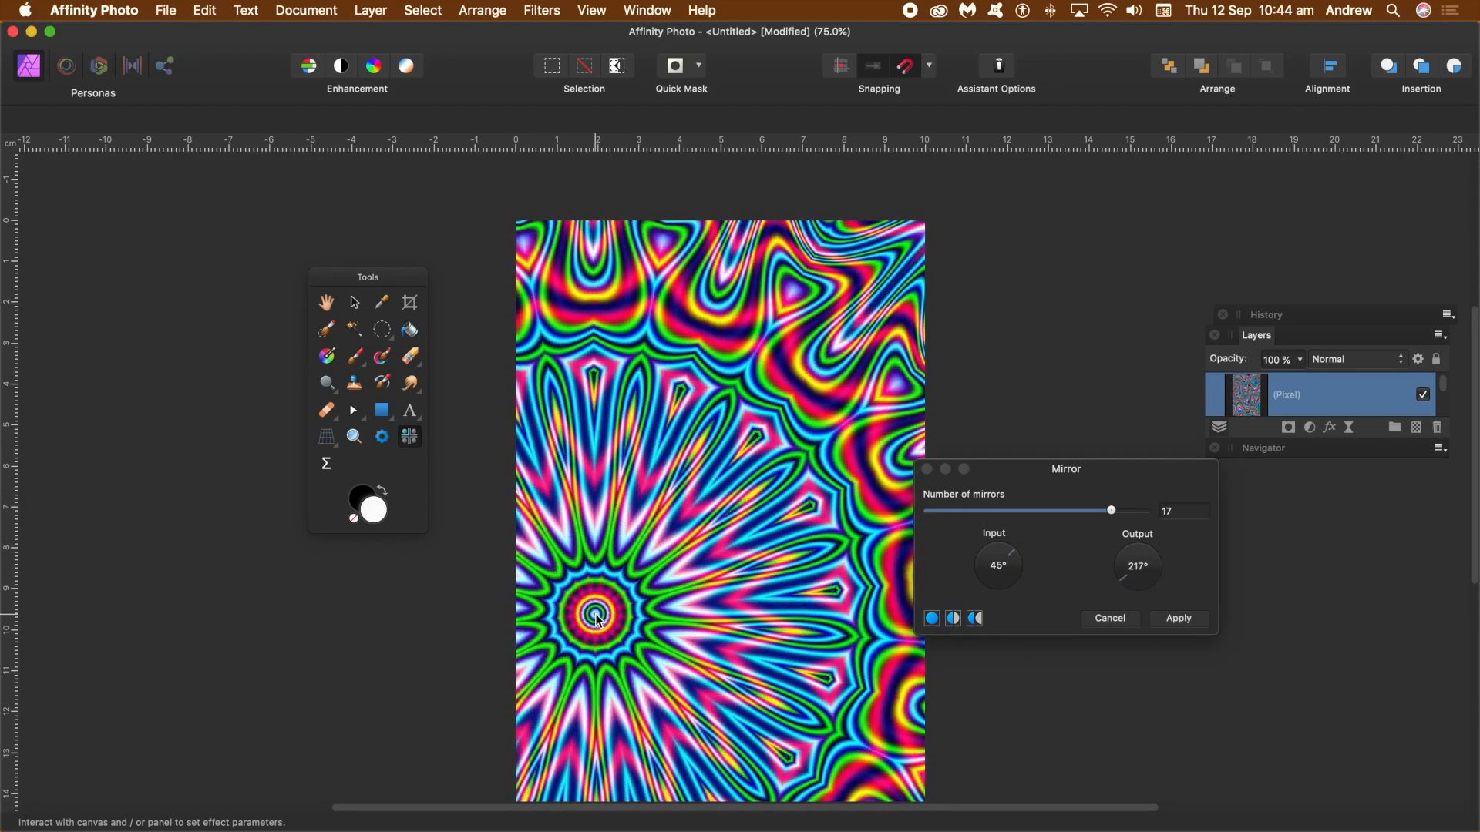
drag(608, 623, 781, 621)
click(1166, 625)
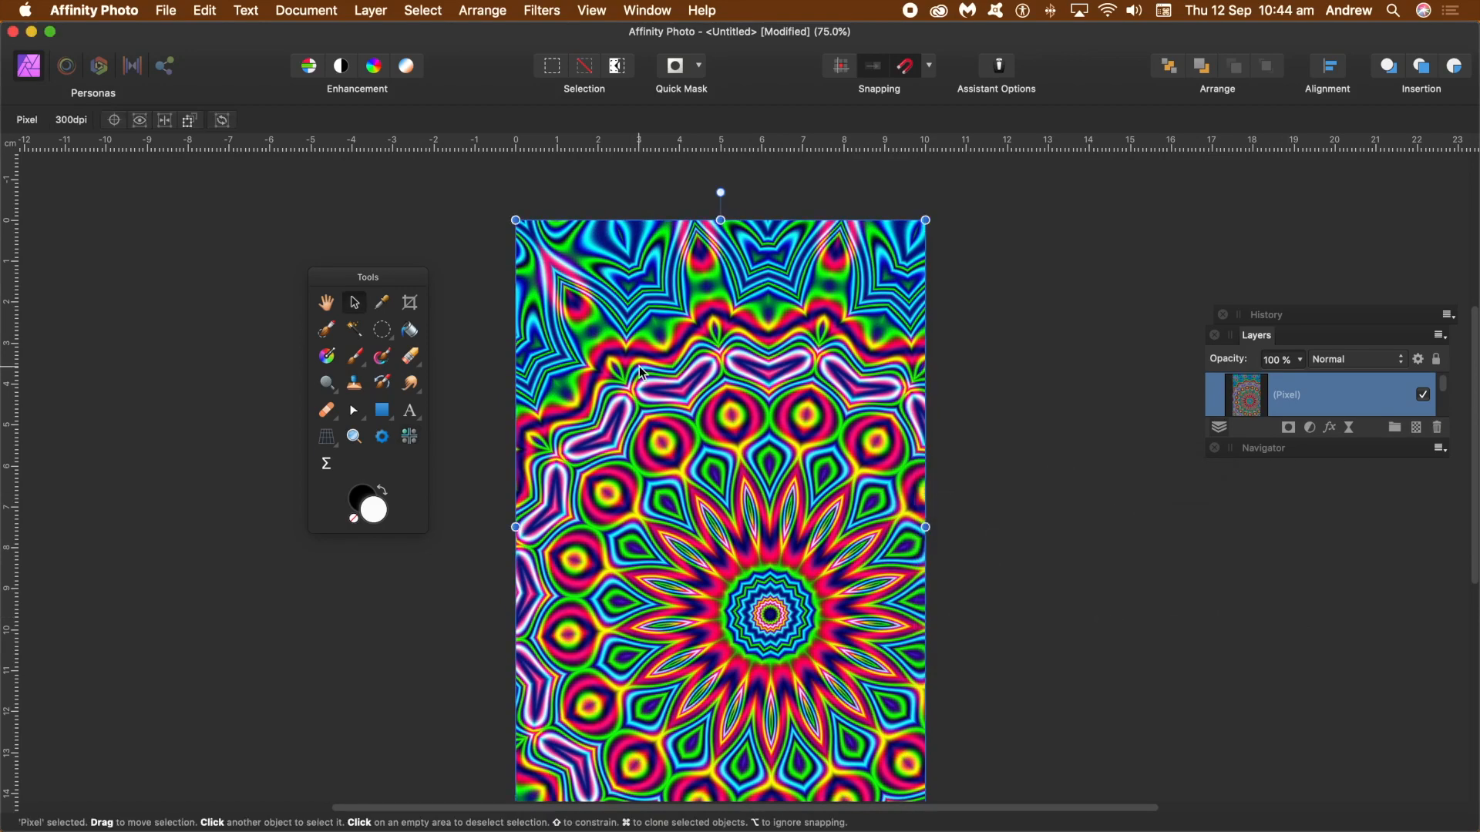
- Start the Deform filter on the kaleidoscope, place handles around the flower and drag three of them far apart to stretch it
click(544, 11)
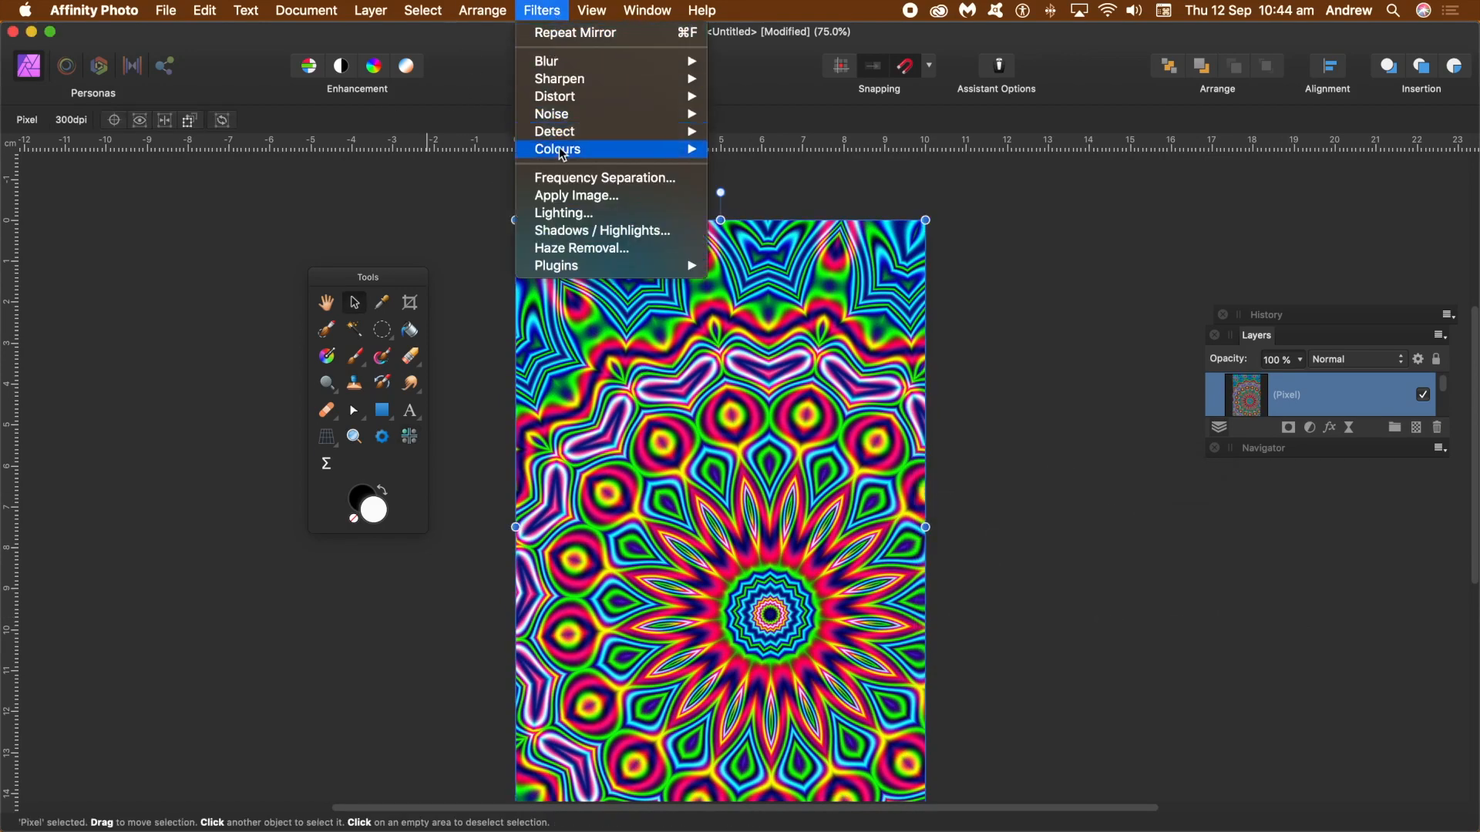
mouse_move(646, 101)
click(756, 94)
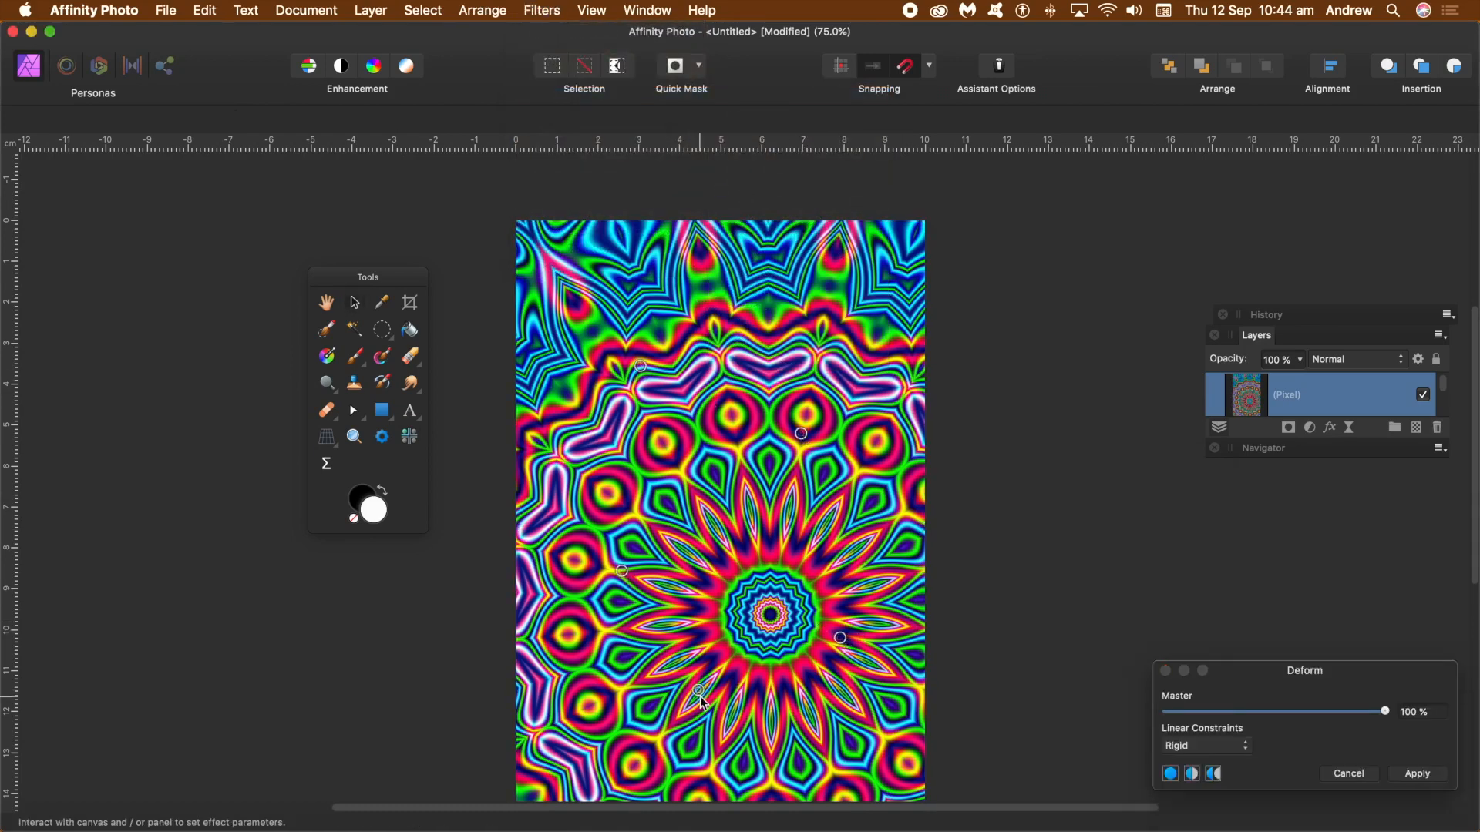
drag(700, 691, 658, 393)
drag(622, 572, 685, 641)
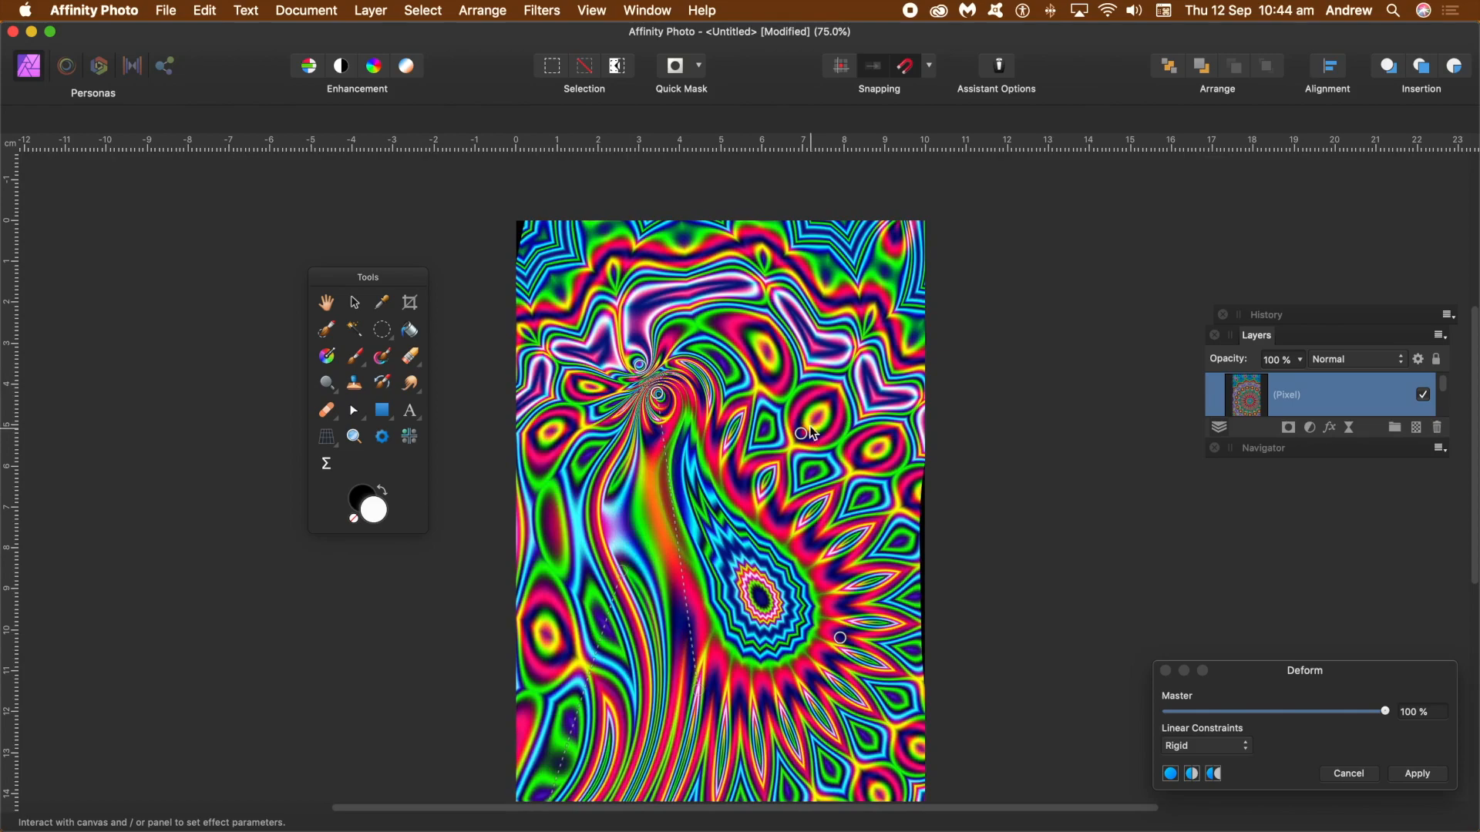
drag(802, 434, 624, 802)
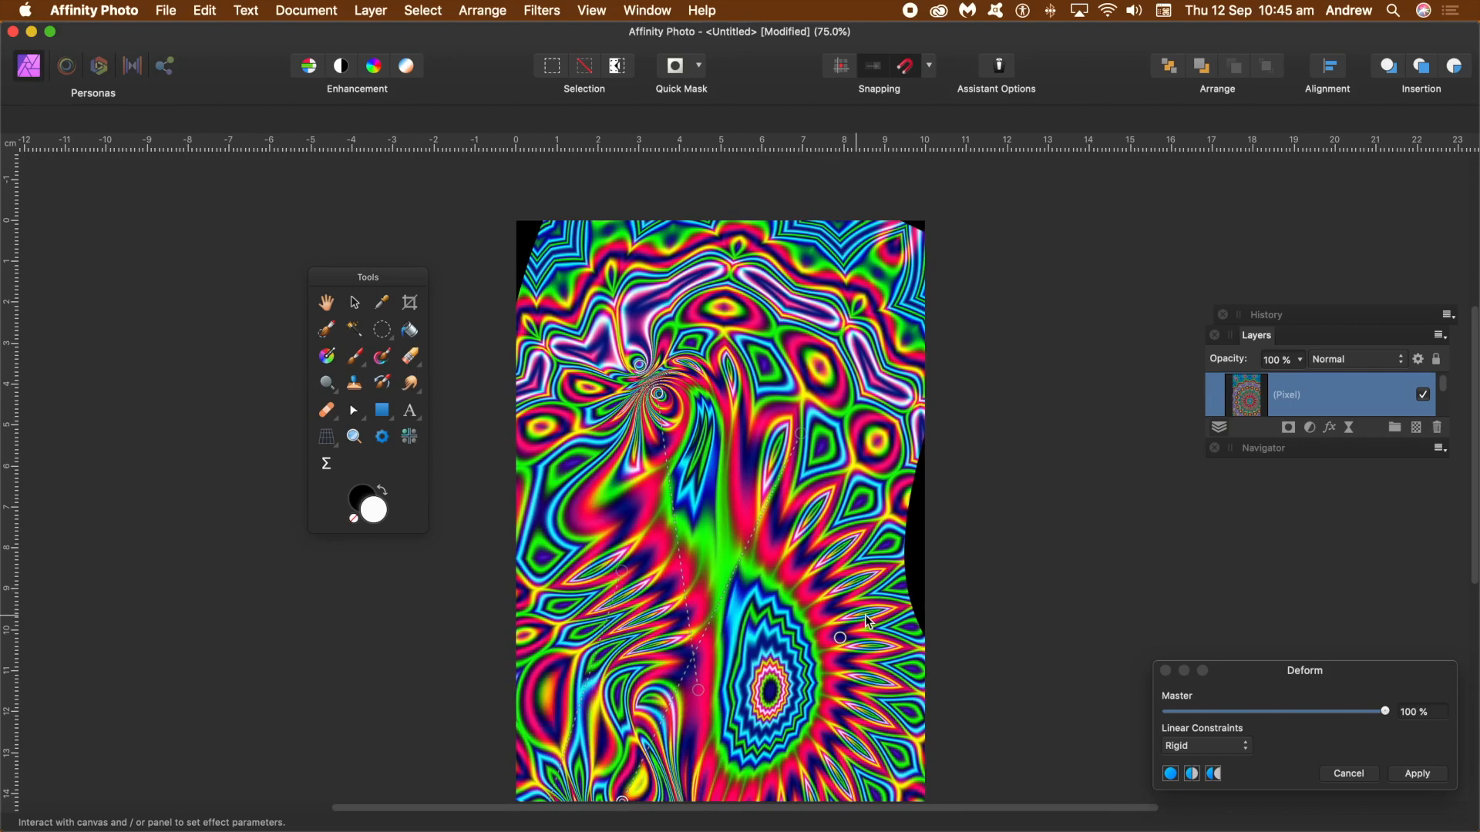
- Pull deform handles beyond the image's right corners, drag a new central handle down and left, and apply the Deform filter
drag(840, 640, 1032, 217)
drag(823, 579, 961, 799)
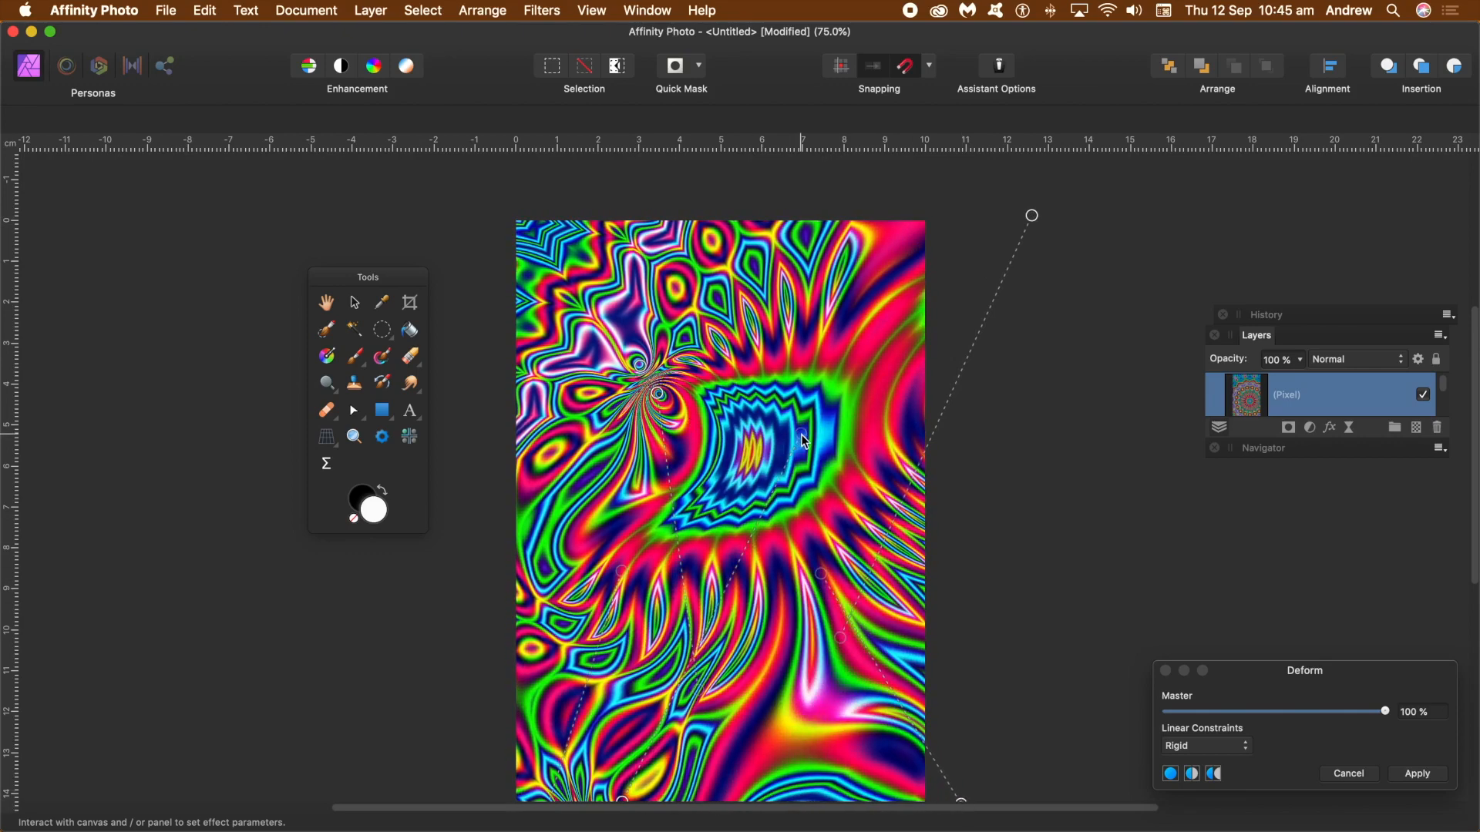
click(769, 459)
drag(769, 459, 646, 599)
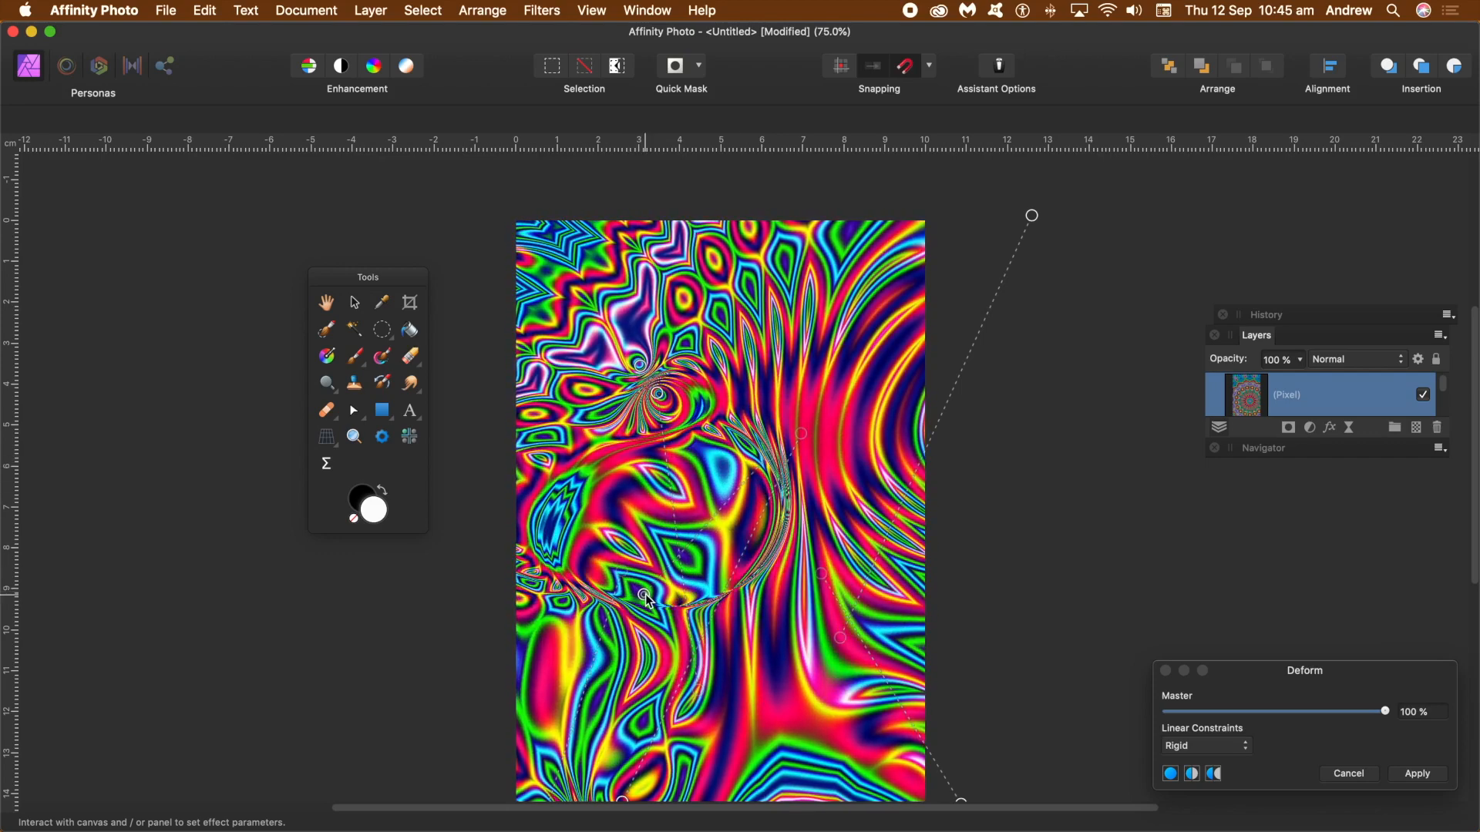
click(1418, 775)
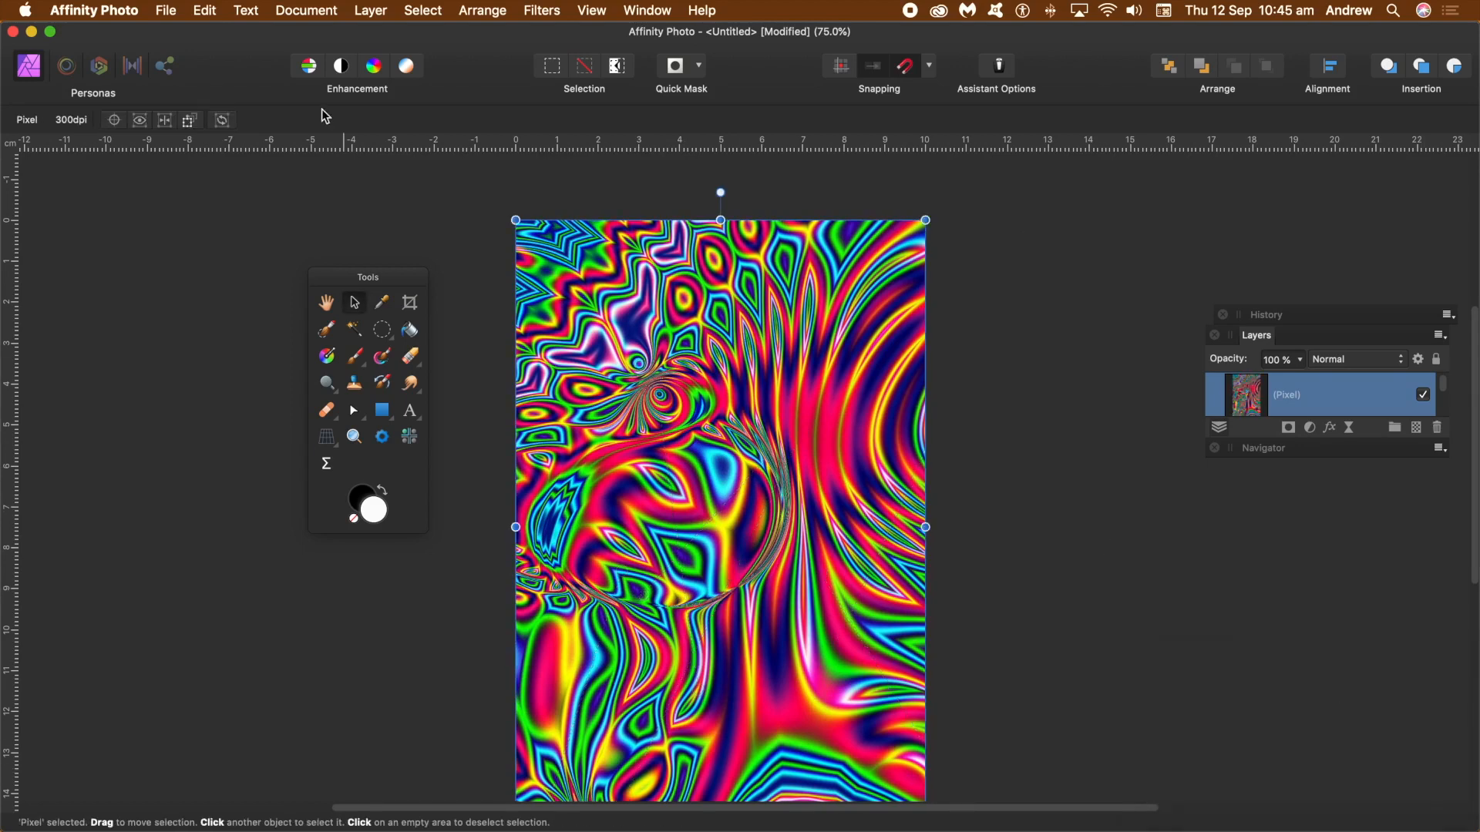